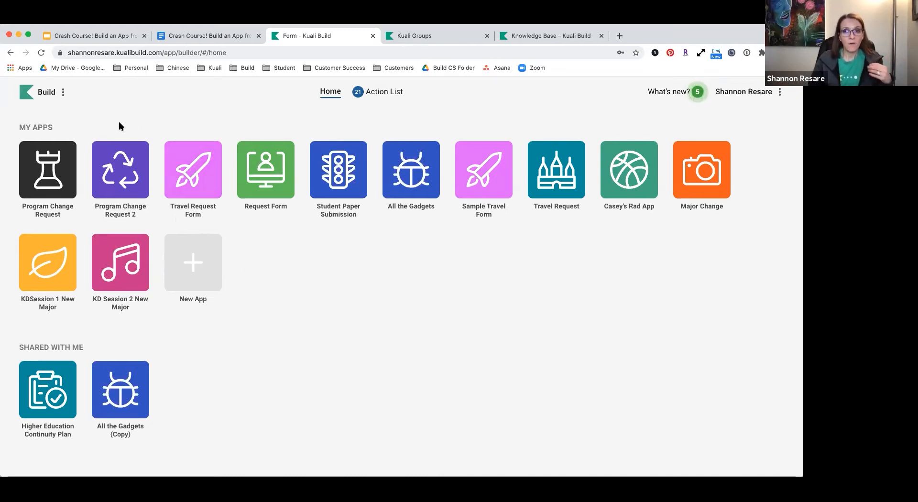
- Open the groups directory and view the groups in the Colleges and Departments categories
{"action": "left_click", "coordinate": [43, 96]}
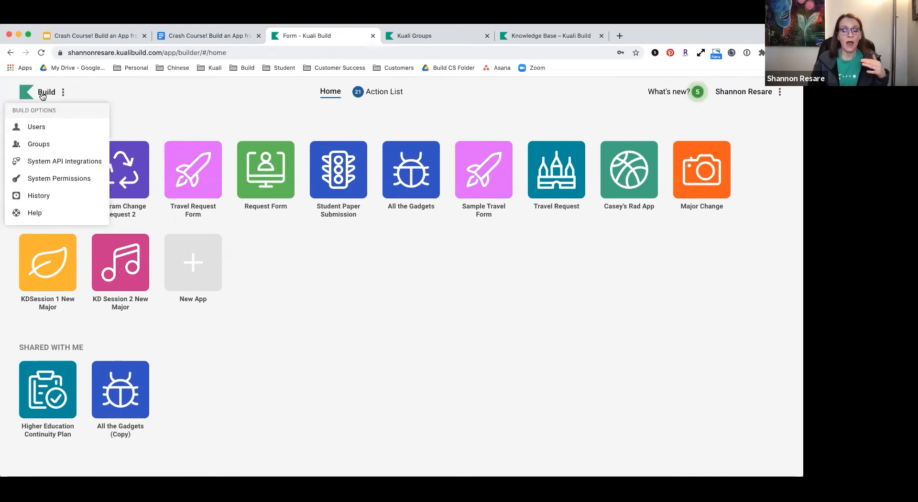
{"action": "left_click", "coordinate": [43, 138]}
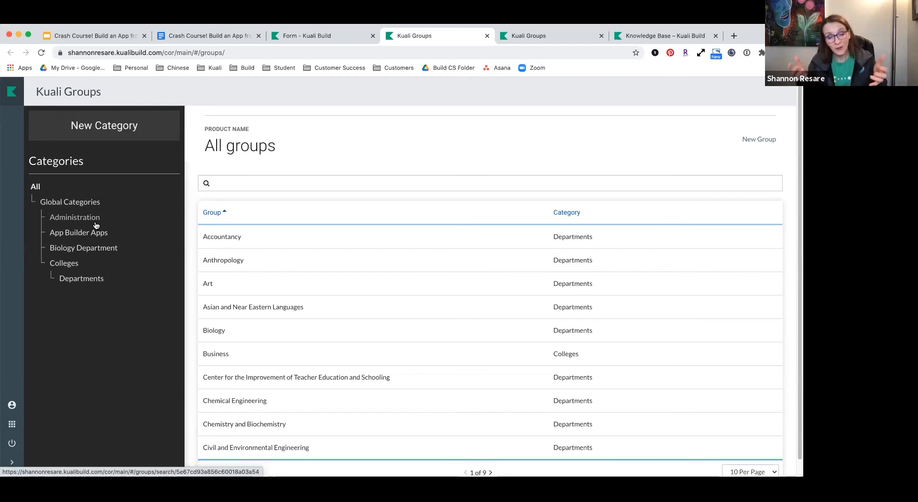
{"action": "left_click", "coordinate": [68, 268]}
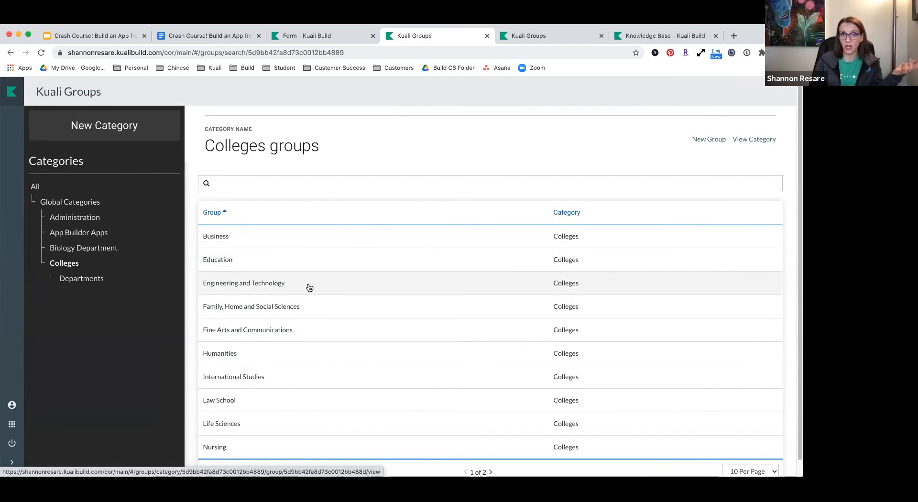
{"action": "left_click", "coordinate": [82, 280]}
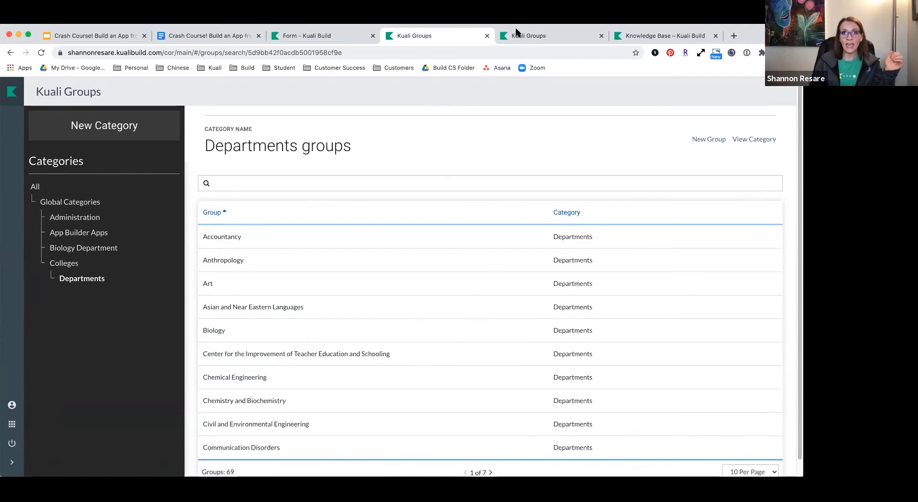
- Examine the roles defined for the Departments category and the people assigned to the Biology group's roles, and close the groups page
{"action": "left_click", "coordinate": [759, 140]}
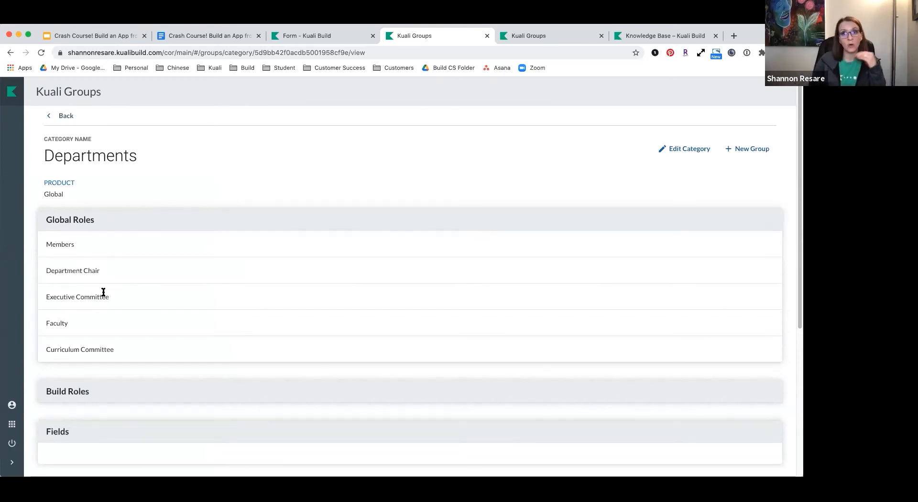
{"action": "left_click", "coordinate": [66, 116]}
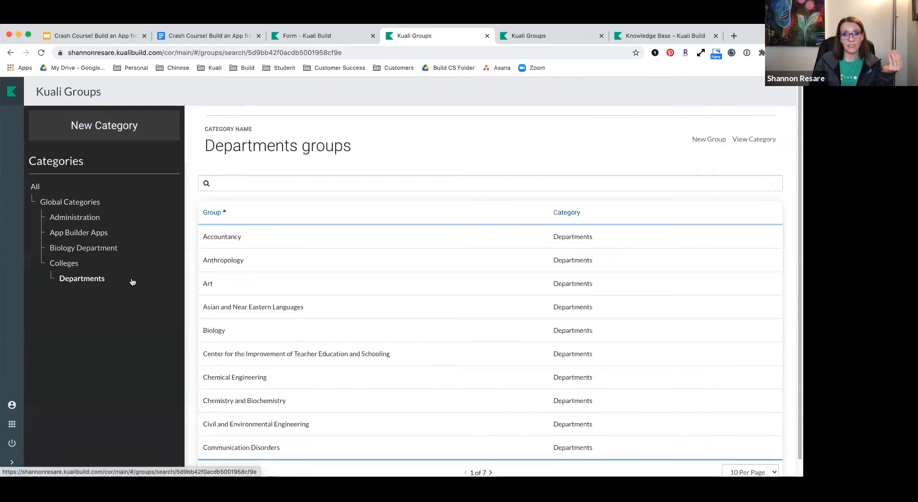
{"action": "left_click", "coordinate": [218, 330]}
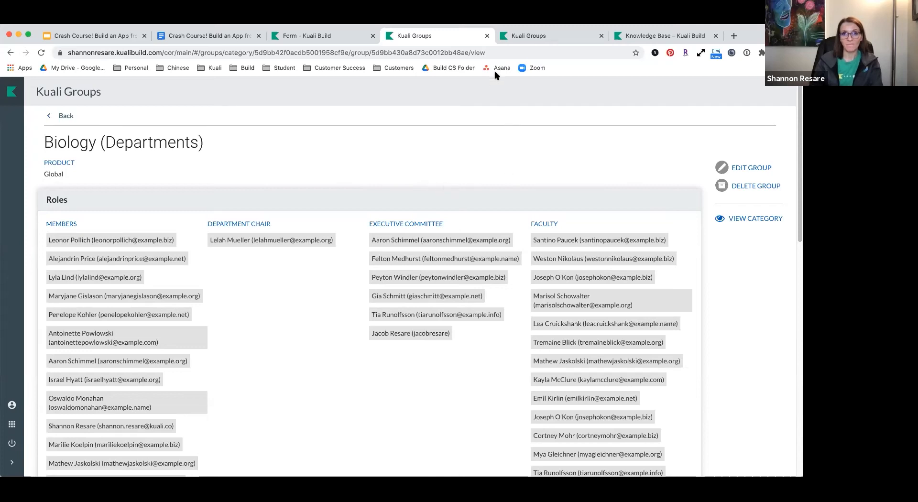
{"action": "left_click", "coordinate": [487, 37]}
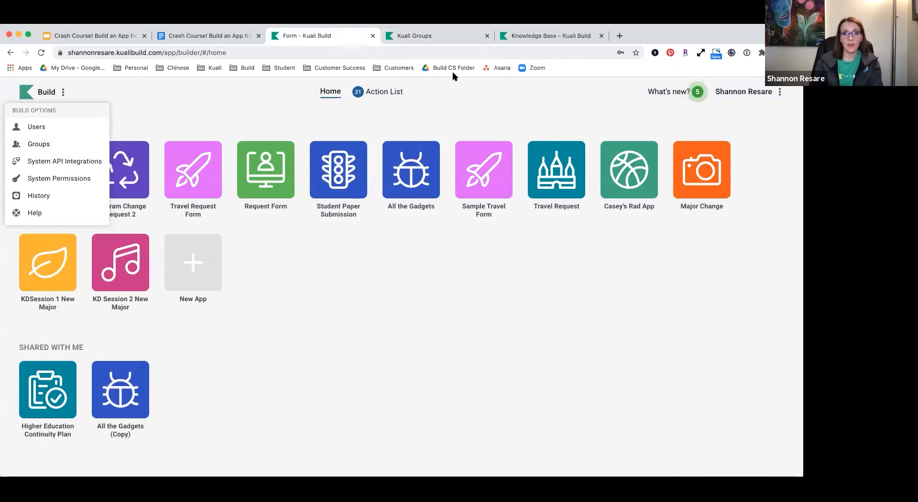
- Open the form design of the KD Session 2 New Major app
{"action": "left_click", "coordinate": [206, 103]}
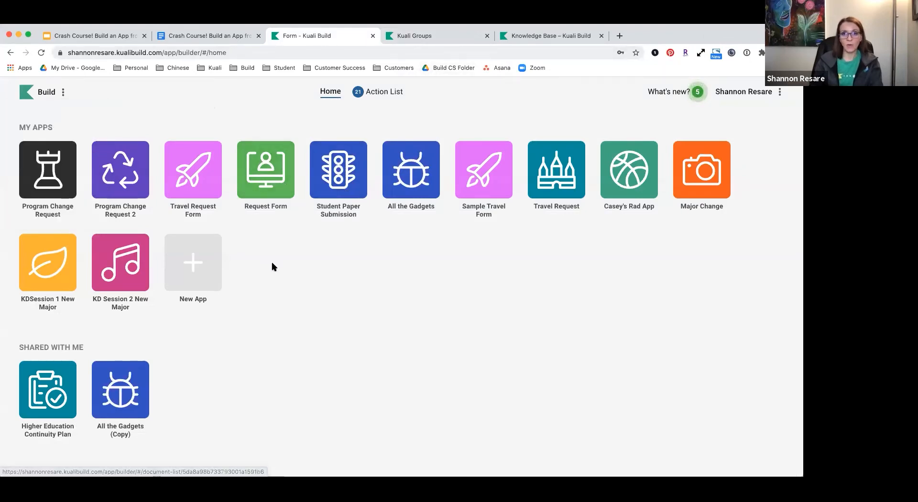
{"action": "left_click", "coordinate": [123, 257]}
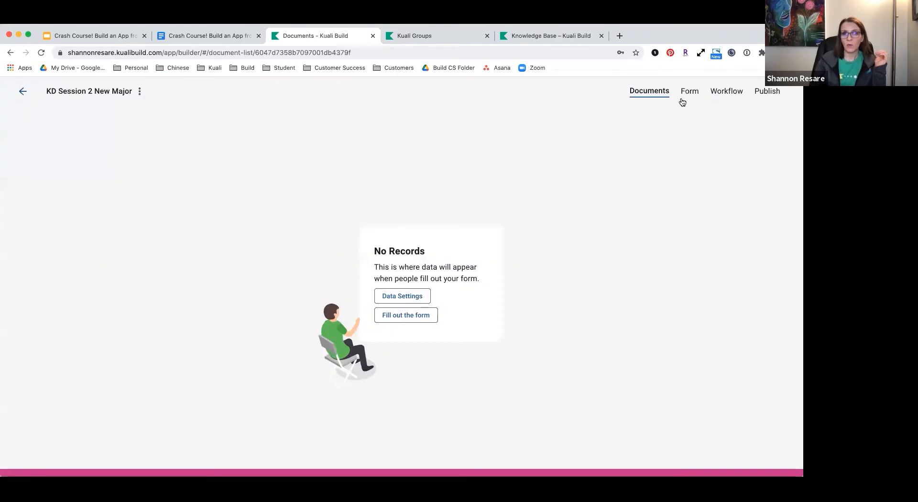
{"action": "left_click", "coordinate": [690, 93]}
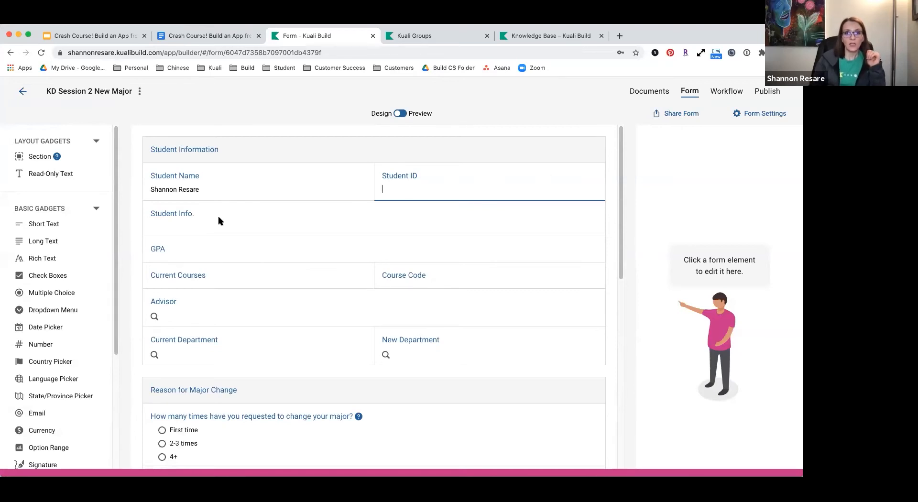
- Examine the lookup lists and settings of the form's Advisor and New Department fields
{"action": "scroll", "coordinate": [219, 220], "scroll_direction": "down", "scroll_amount": 5}
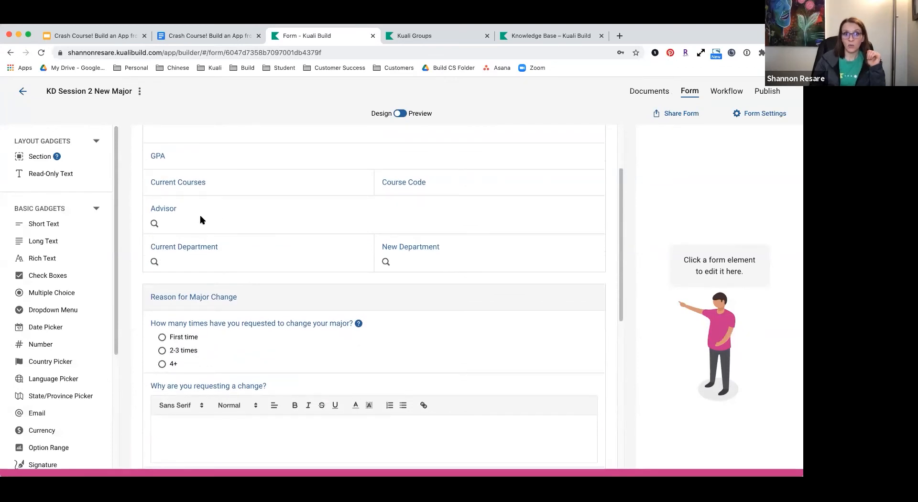
{"action": "left_click", "coordinate": [186, 223]}
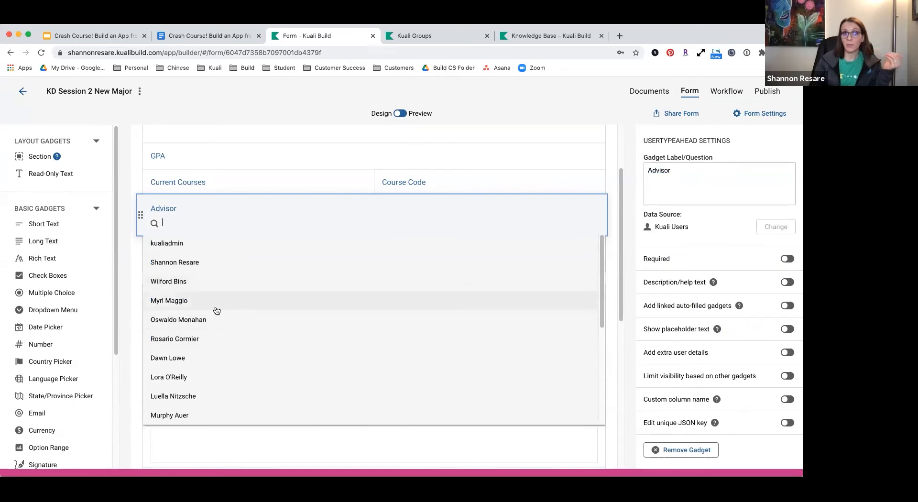
{"action": "left_click", "coordinate": [137, 302]}
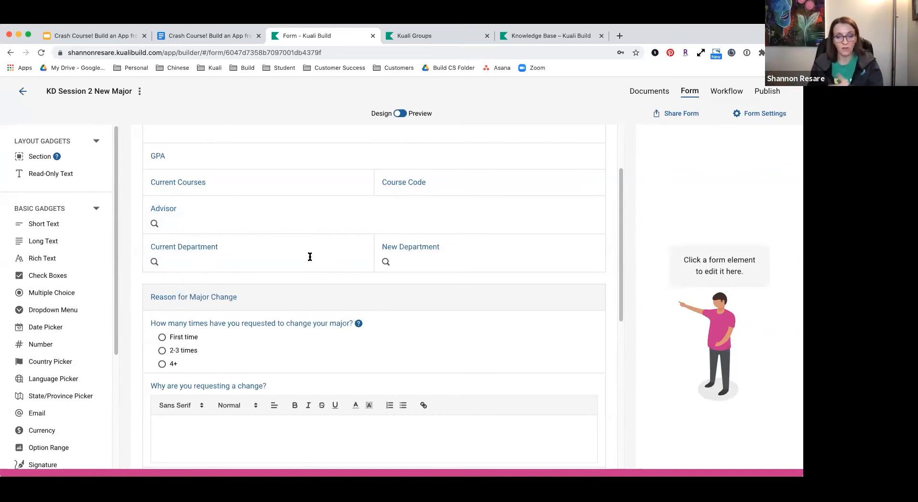
{"action": "left_click", "coordinate": [389, 260]}
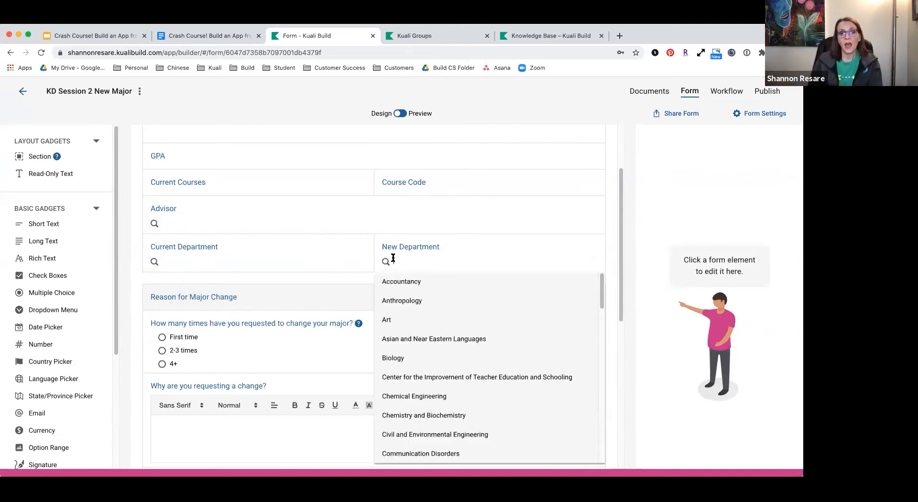
{"action": "left_click", "coordinate": [393, 258]}
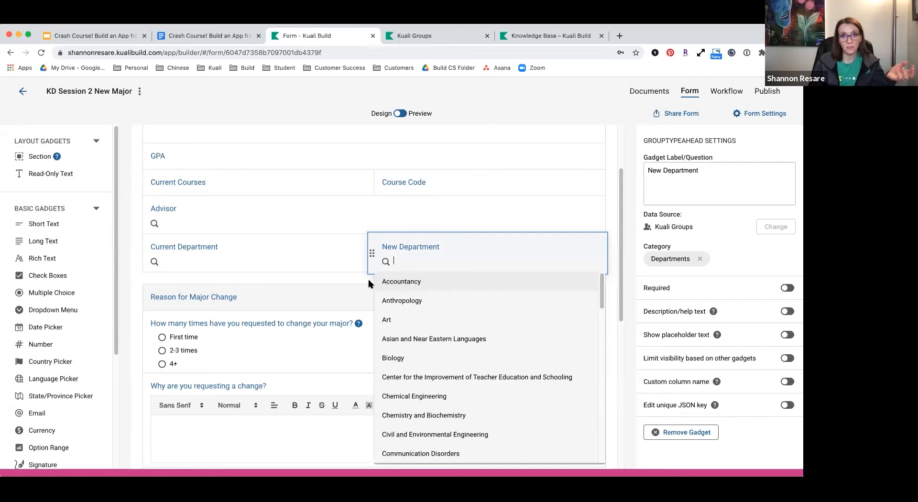
{"action": "left_click", "coordinate": [351, 283]}
- Review the form's Student Information and Reason for Major Change sections, including each section's settings
{"action": "scroll", "coordinate": [349, 284], "scroll_direction": "down", "scroll_amount": 3}
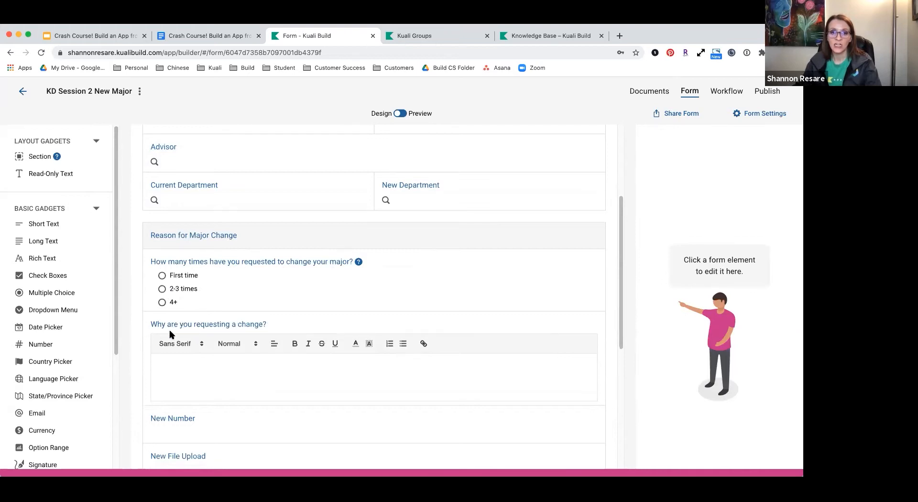
{"action": "scroll", "coordinate": [313, 336], "scroll_direction": "down", "scroll_amount": 1}
{"action": "scroll", "coordinate": [313, 335], "scroll_direction": "down", "scroll_amount": 1}
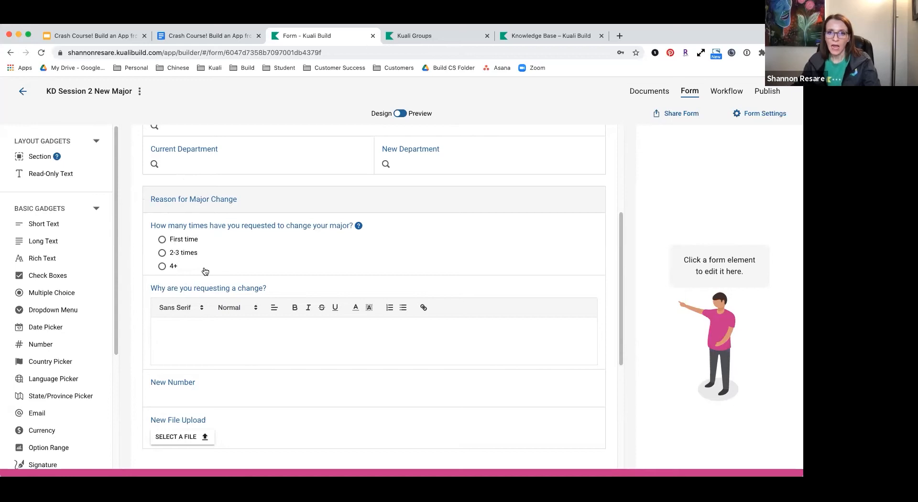
{"action": "scroll", "coordinate": [280, 282], "scroll_direction": "up", "scroll_amount": 4}
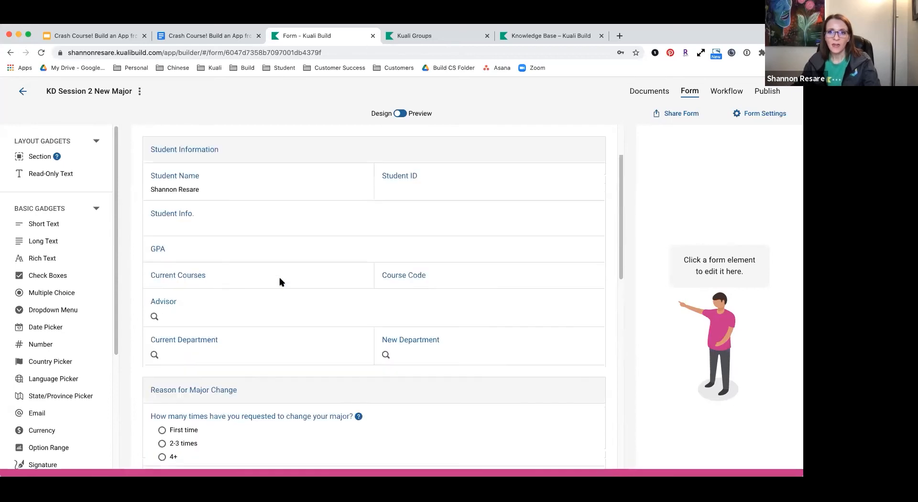
{"action": "left_click", "coordinate": [243, 150]}
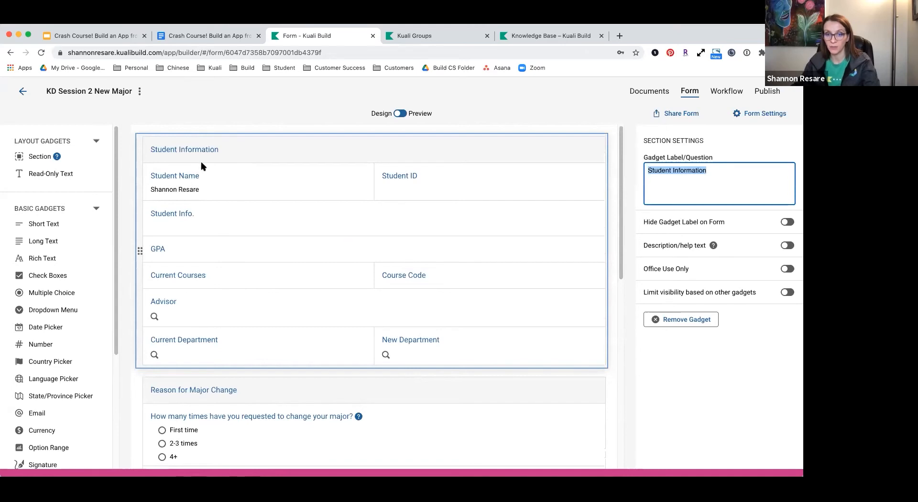
{"action": "scroll", "coordinate": [207, 181], "scroll_direction": "down", "scroll_amount": 5}
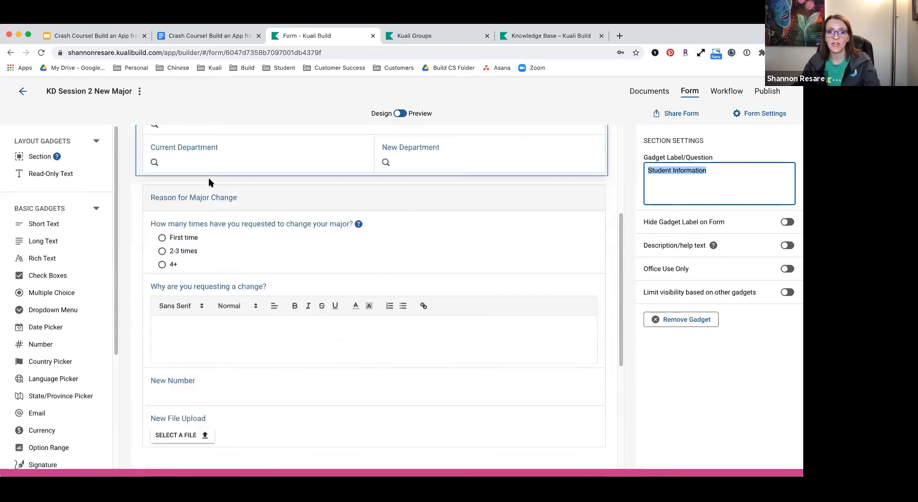
{"action": "left_click", "coordinate": [228, 193]}
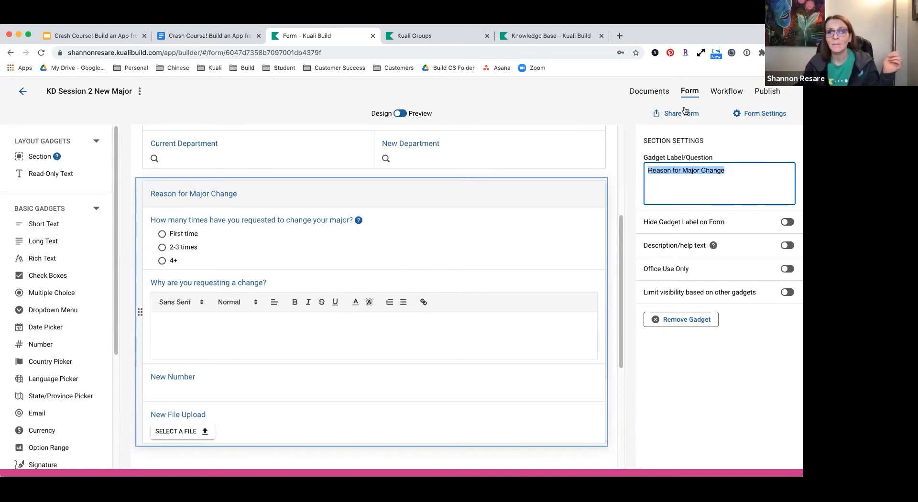
- Add an approval step after the form submission in the app's workflow and label it Advisor Approval
{"action": "left_click", "coordinate": [722, 94]}
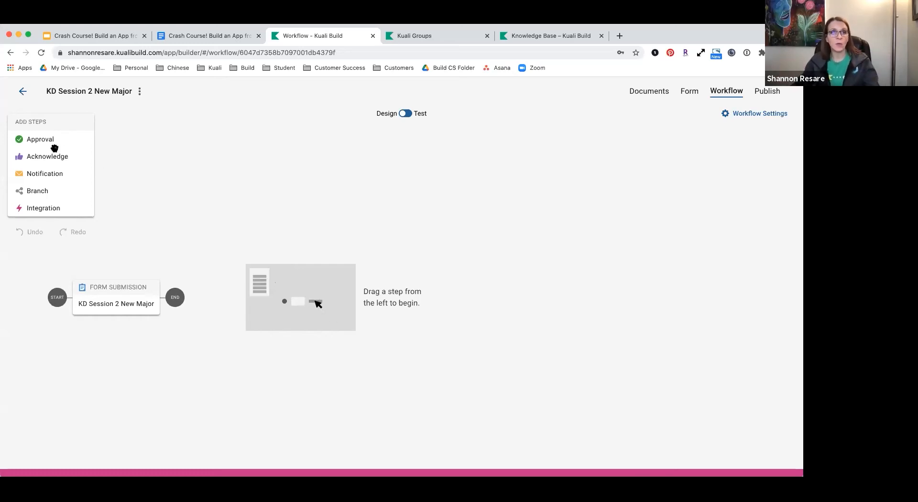
{"action": "left_click_drag", "start_coordinate": [44, 136], "coordinate": [173, 280]}
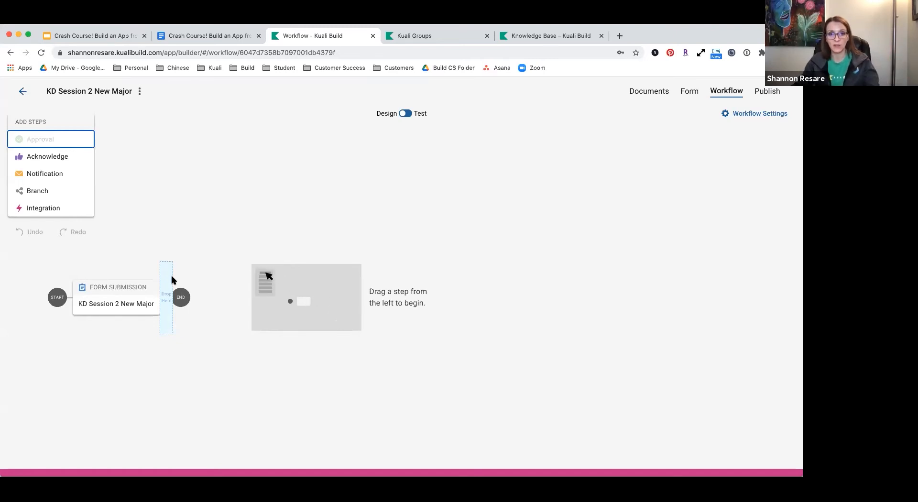
{"action": "left_click_drag", "start_coordinate": [172, 280], "coordinate": [171, 278]}
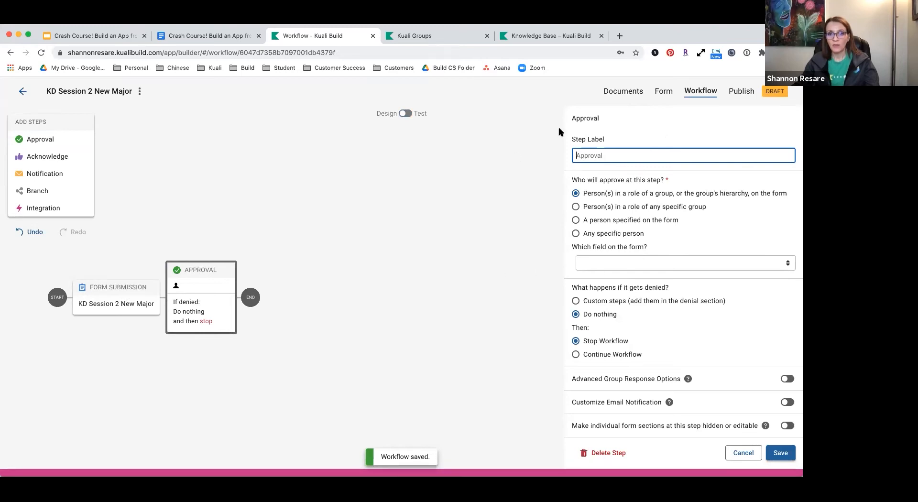
{"action": "left_click", "coordinate": [591, 153]}
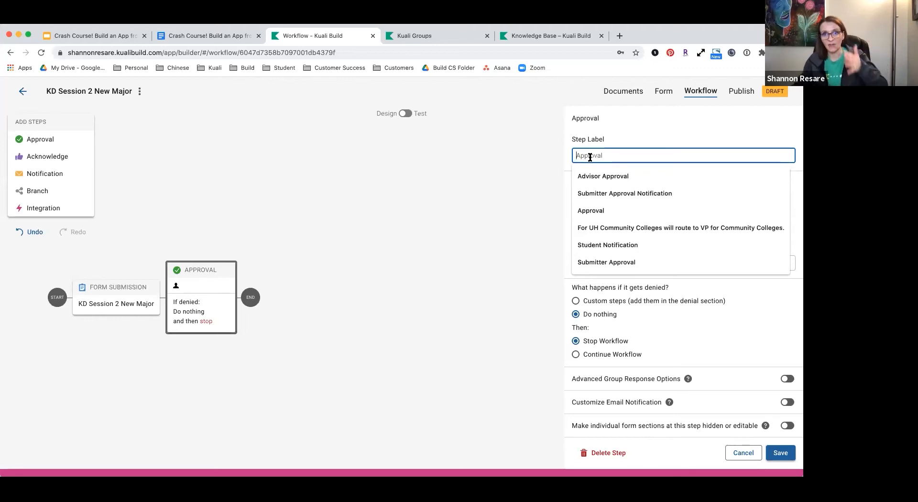
{"action": "left_click", "coordinate": [584, 176]}
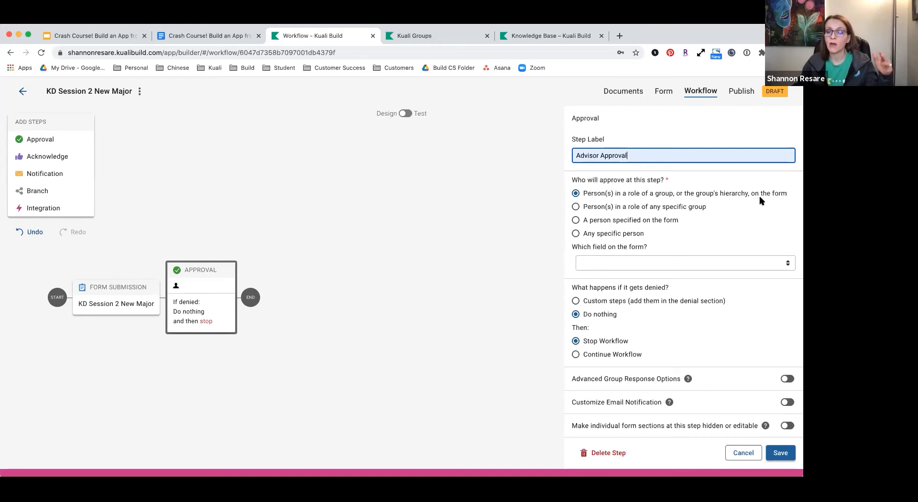
- Route the approval to the Departments - Department Chair role of the group in the form's New Department field
{"action": "left_click", "coordinate": [638, 263]}
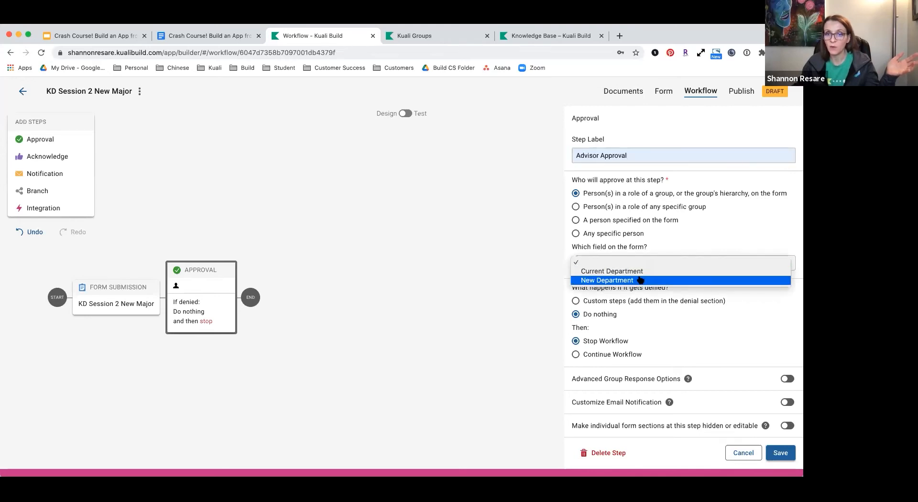
{"action": "left_click", "coordinate": [641, 281]}
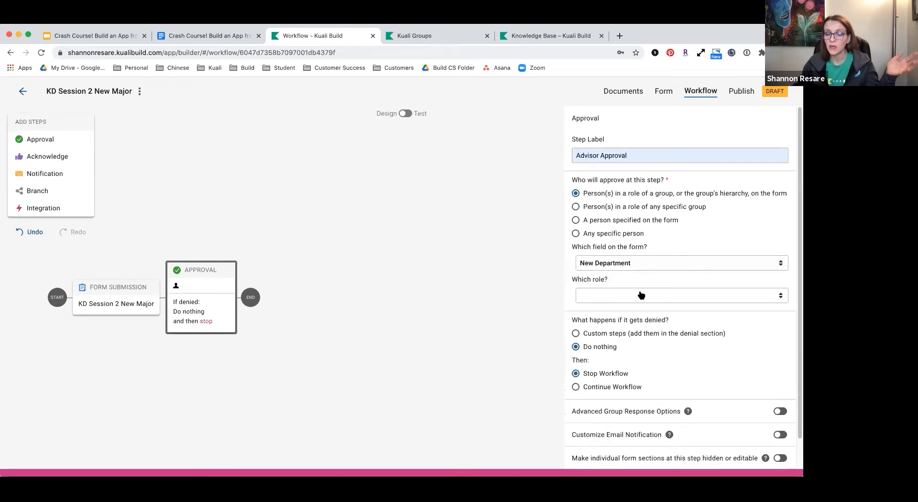
{"action": "left_click", "coordinate": [640, 295]}
{"action": "left_click", "coordinate": [644, 312]}
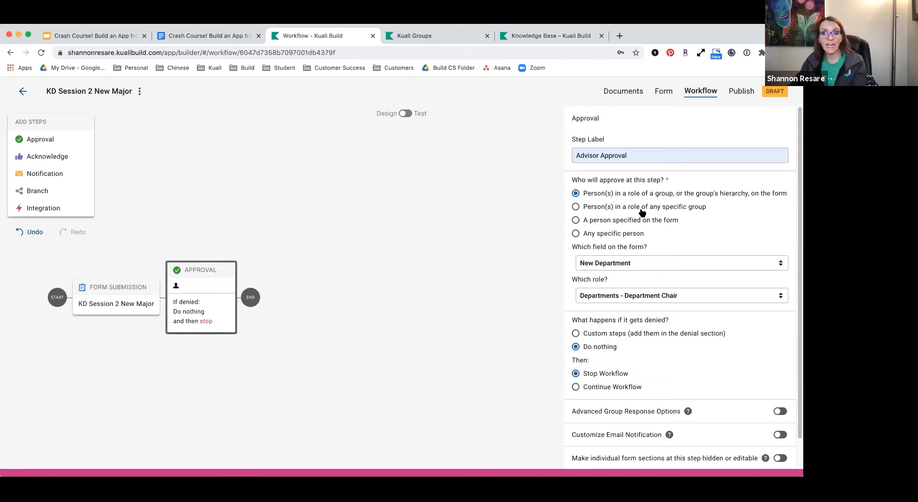
- Try a specific group's role as the approver type, and instead choose the person specified in the form's Advisor field
{"action": "left_click", "coordinate": [576, 207]}
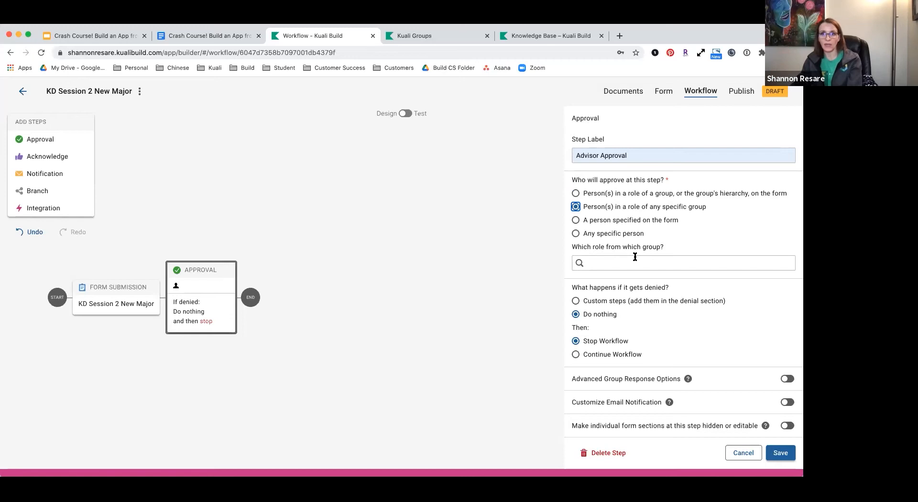
{"action": "left_click", "coordinate": [576, 220]}
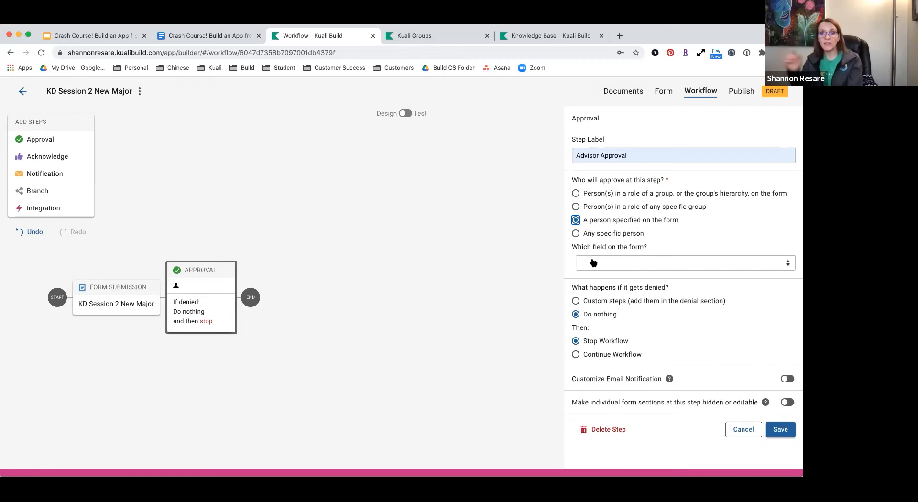
{"action": "left_click", "coordinate": [594, 263]}
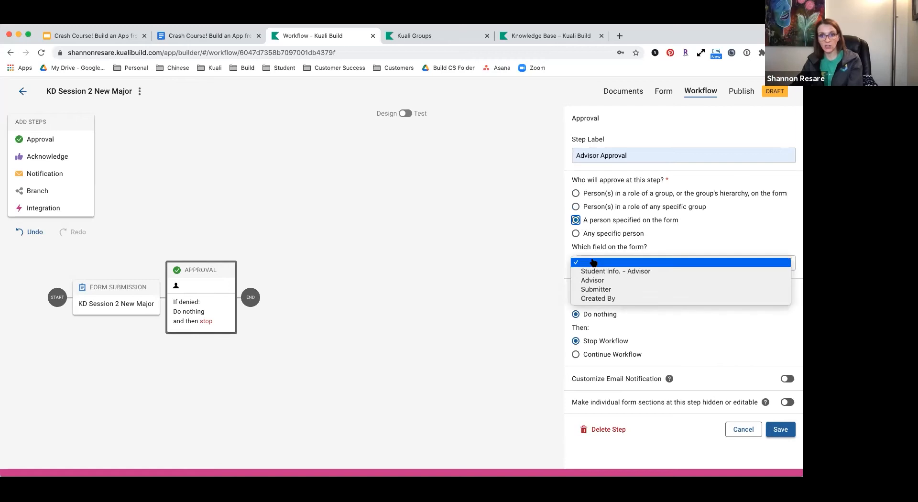
{"action": "left_click", "coordinate": [641, 282]}
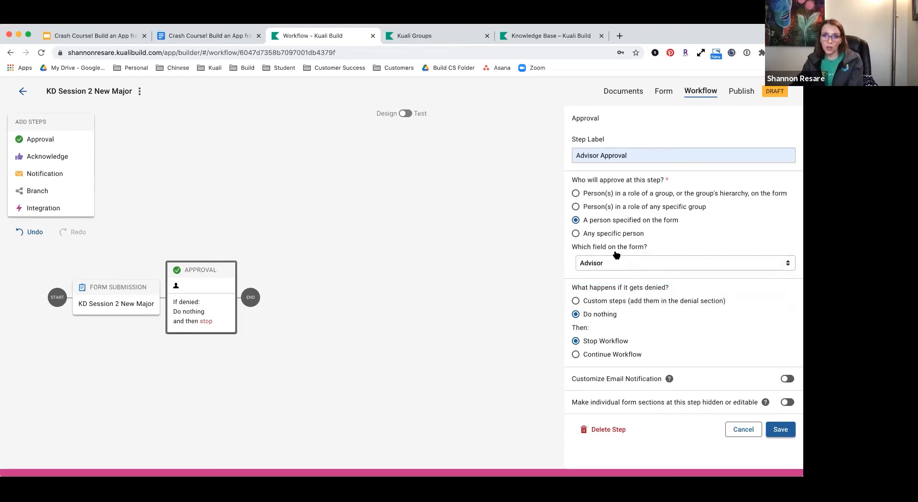
- Try any specific person as the approver type and pick a user as the approver
{"action": "left_click", "coordinate": [576, 234]}
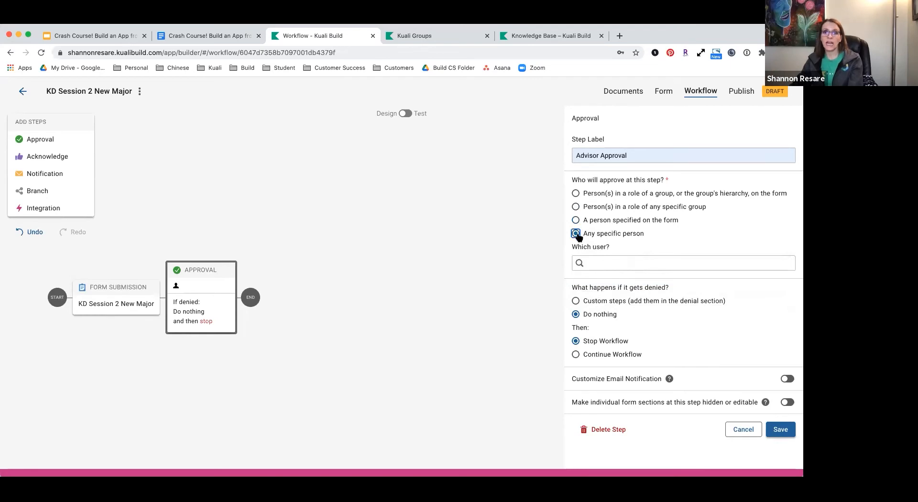
{"action": "left_click", "coordinate": [601, 263]}
{"action": "left_click", "coordinate": [621, 299]}
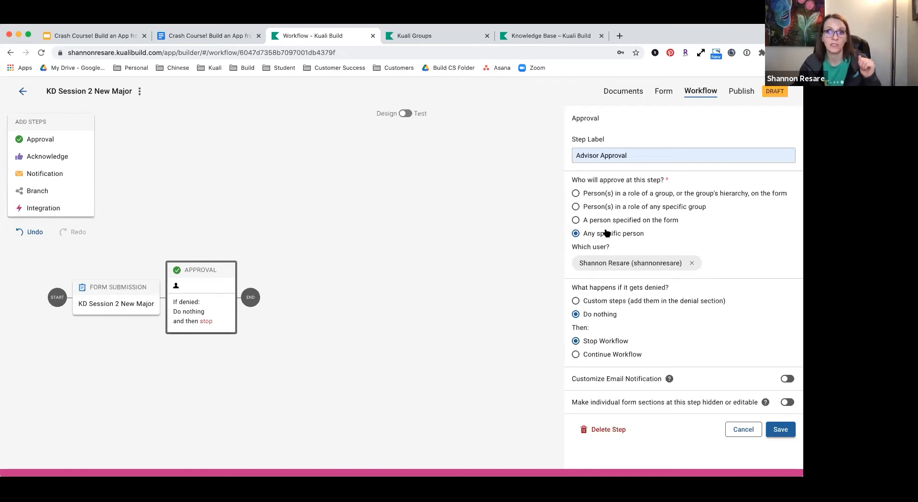
- Route the approval to the person specified in the form's Advisor field
{"action": "left_click", "coordinate": [577, 220]}
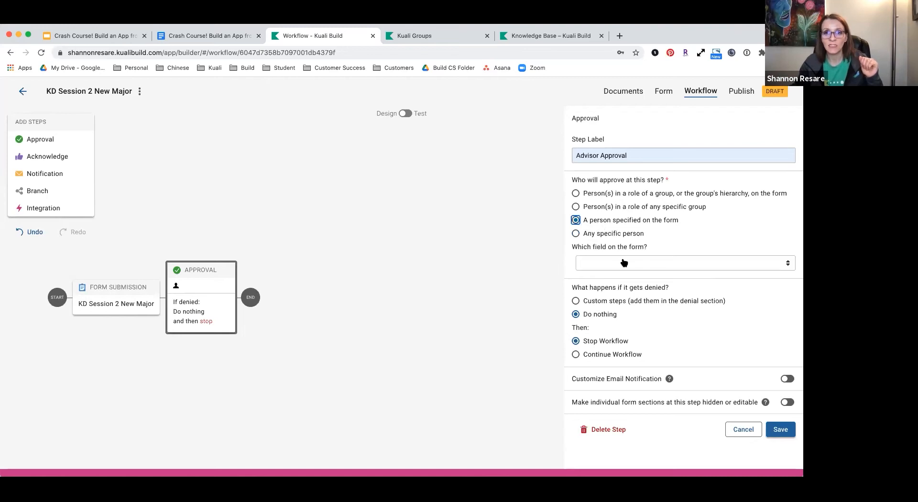
{"action": "left_click", "coordinate": [625, 263]}
{"action": "left_click", "coordinate": [623, 281]}
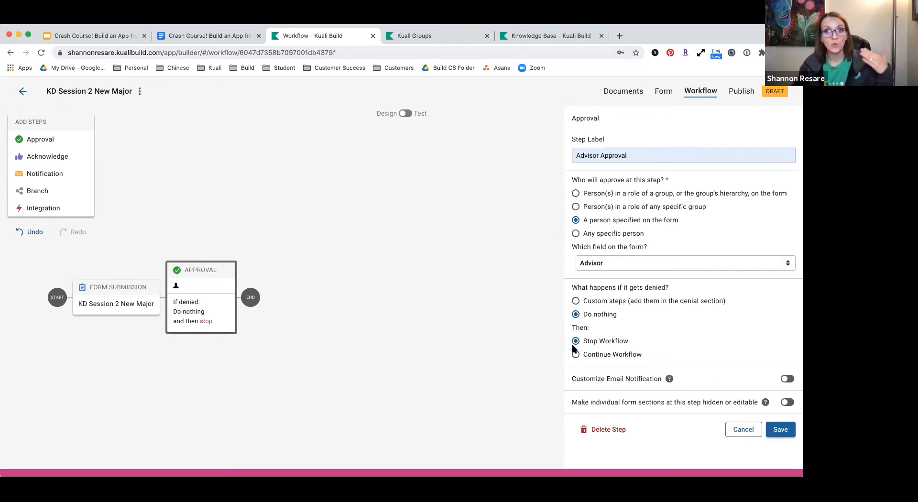
- Look at the approval's custom email notification options, turn them back off, and save the Advisor Approval step
{"action": "left_click", "coordinate": [787, 379]}
{"action": "scroll", "coordinate": [744, 373], "scroll_direction": "down", "scroll_amount": 3}
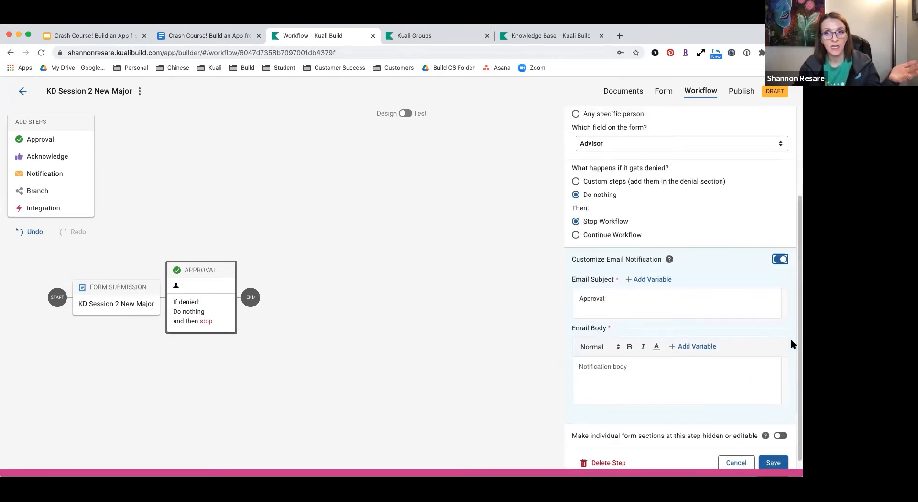
{"action": "left_click", "coordinate": [781, 259]}
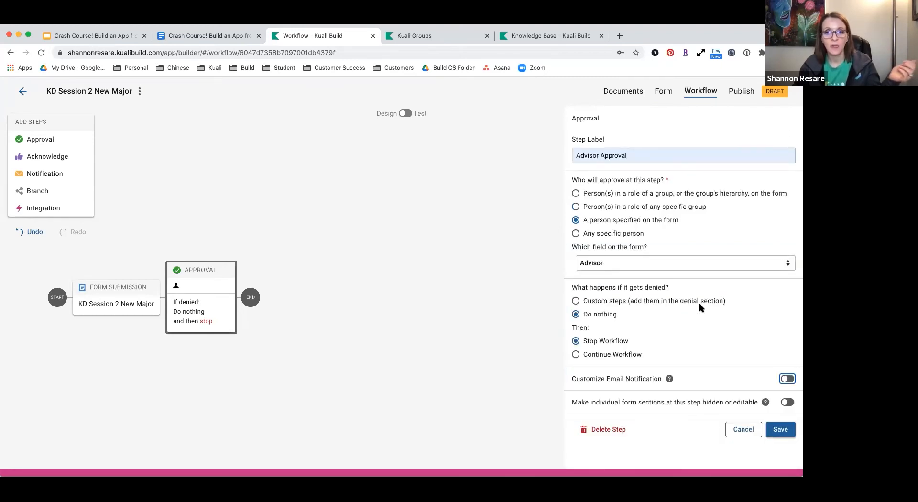
{"action": "left_click", "coordinate": [783, 430]}
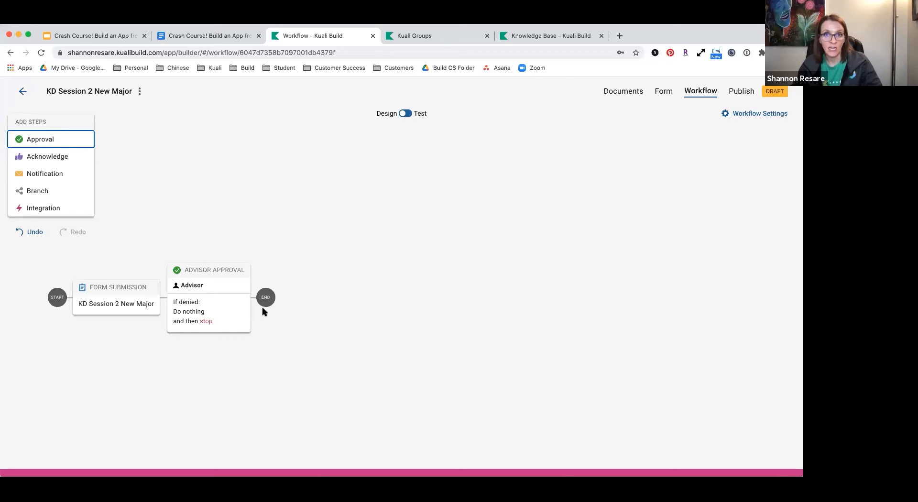
- Add a notification step after the Advisor Approval and label it Submitter Approval Notification
{"action": "mouse_move", "coordinate": [42, 176]}
{"action": "left_mouse_down"}
{"action": "mouse_move", "coordinate": [65, 180]}
{"action": "mouse_move", "coordinate": [44, 176]}
{"action": "left_mouse_up"}
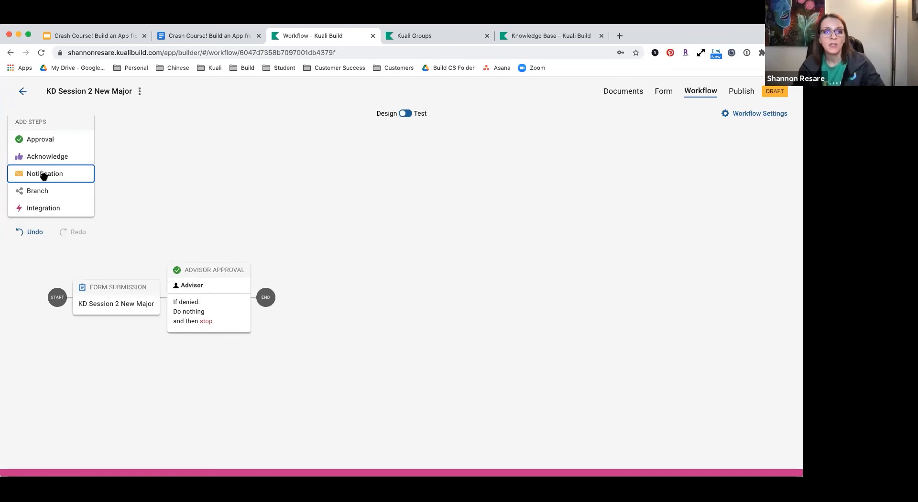
{"action": "left_click_drag", "start_coordinate": [43, 176], "coordinate": [250, 306]}
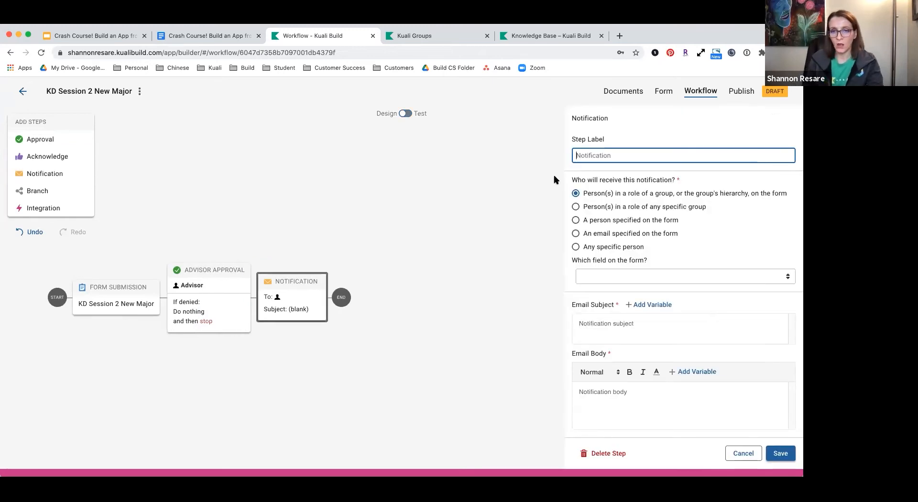
{"action": "type", "text": "Submitter Approval Notification"}
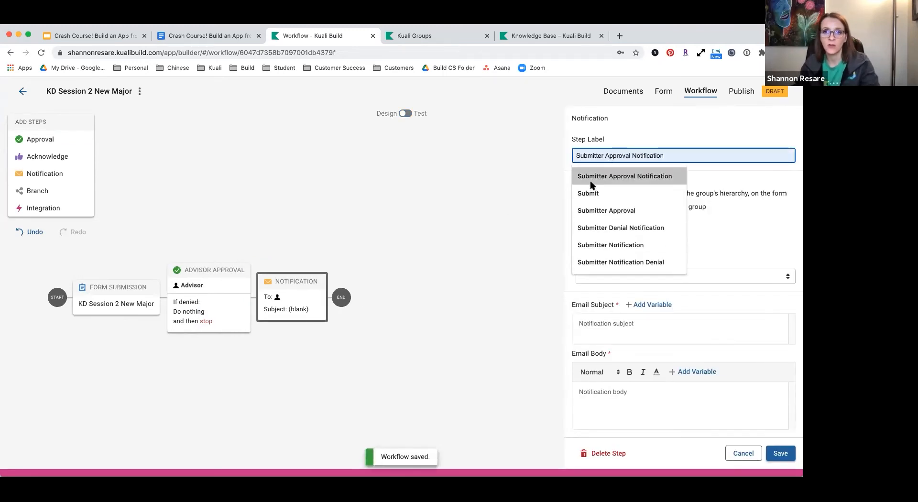
{"action": "left_click", "coordinate": [591, 180]}
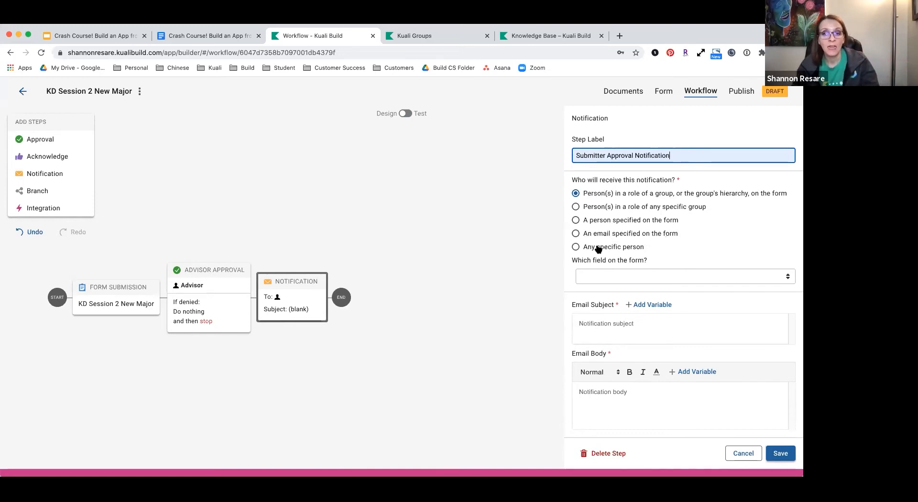
- Send the notification to the person specified in the form's Submitter field
{"action": "left_click", "coordinate": [576, 220]}
{"action": "left_click", "coordinate": [611, 277]}
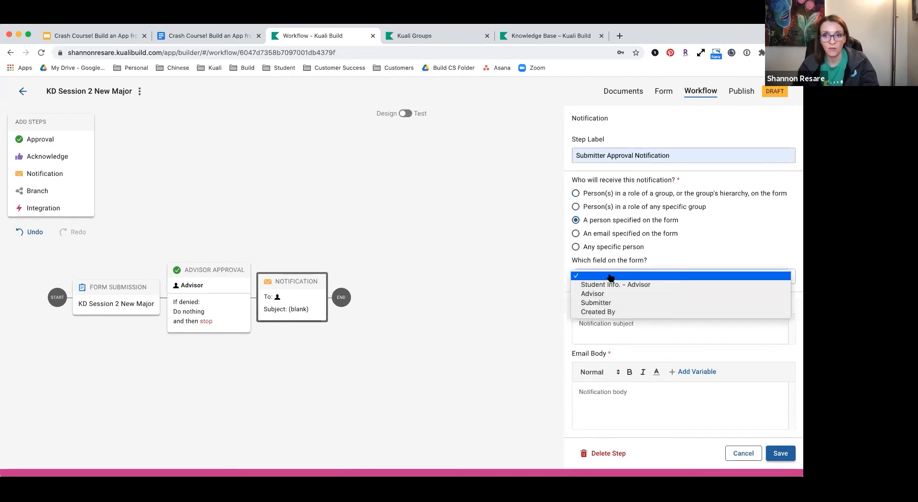
{"action": "left_click", "coordinate": [614, 305]}
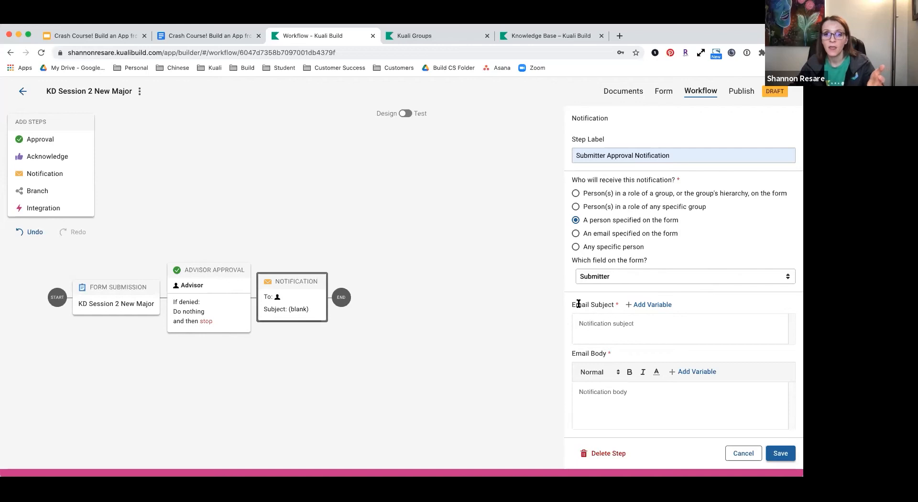
- Write the email subject "Your Request is Approved" and the body "Your request is approved. Thanks- Registrar", and save the notification step
{"action": "left_click", "coordinate": [614, 331]}
{"action": "type", "text": "Your Request is Approved"}
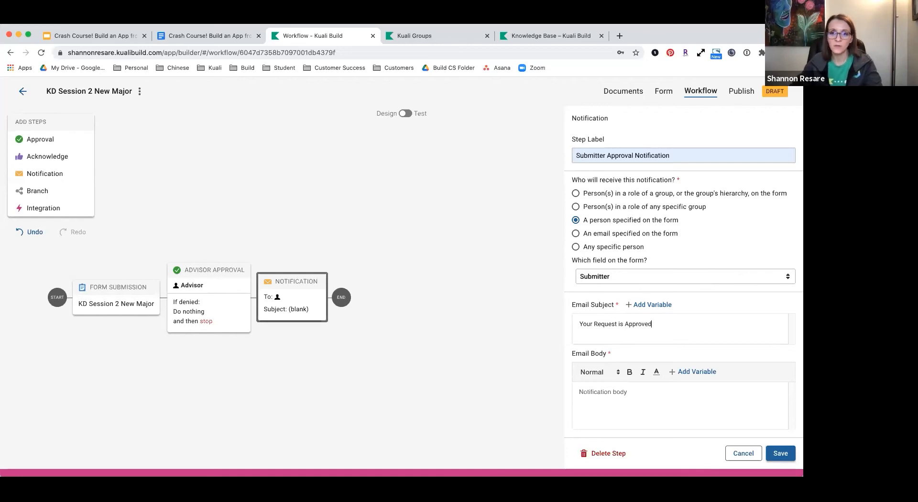
{"action": "type", "text": "Your "}
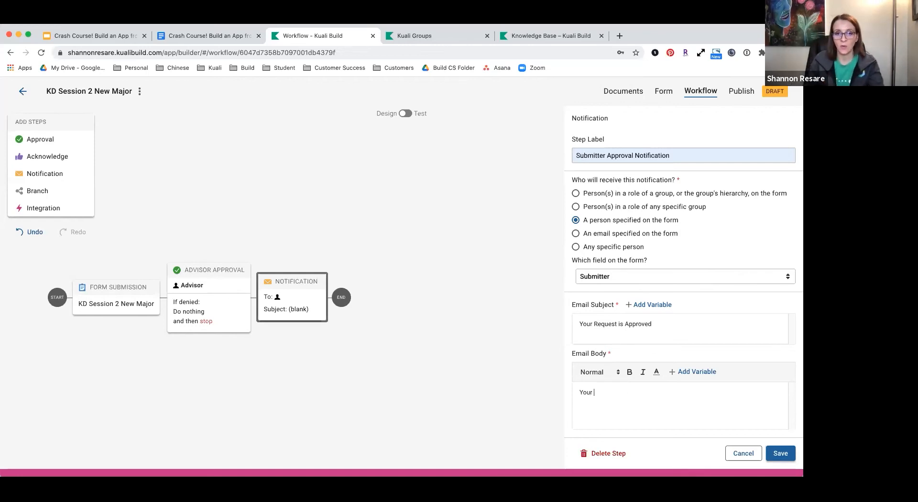
{"action": "type", "text": "request is approved."}
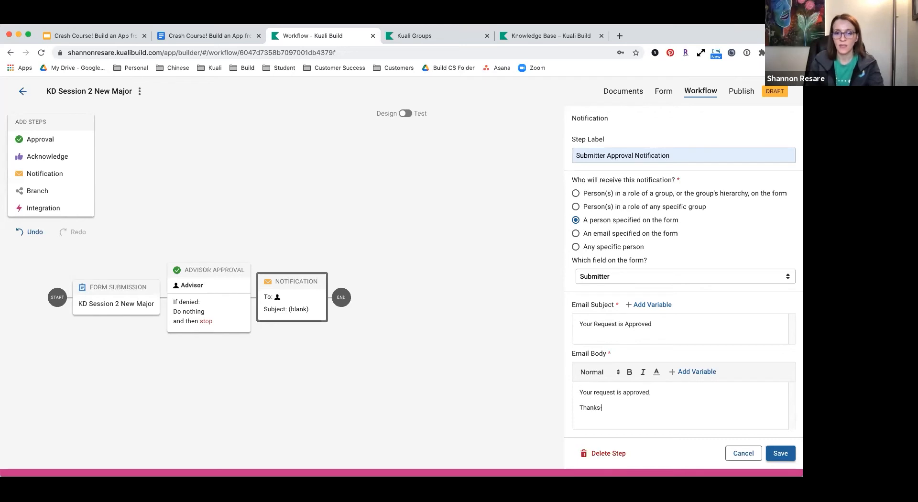
{"action": "key", "text": "Return"}
{"action": "type", "text": "Registra"}
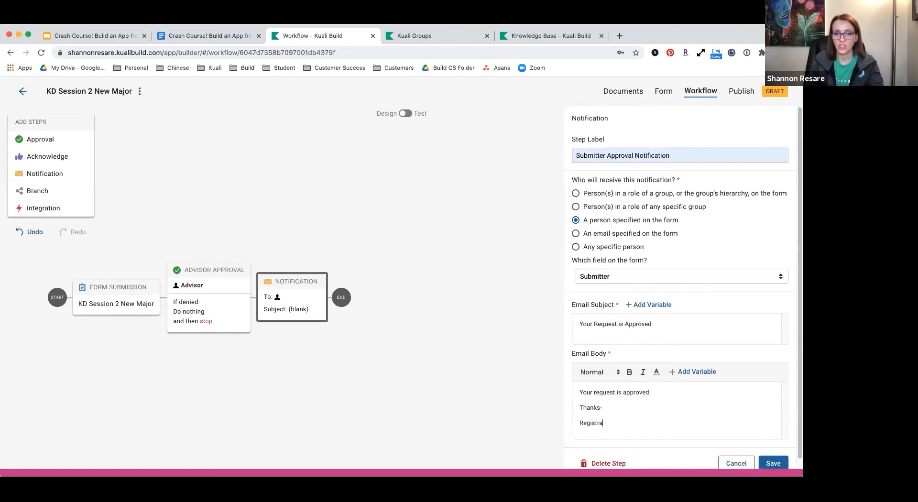
{"action": "type", "text": "ra"}
{"action": "key", "text": "BackSpace"}
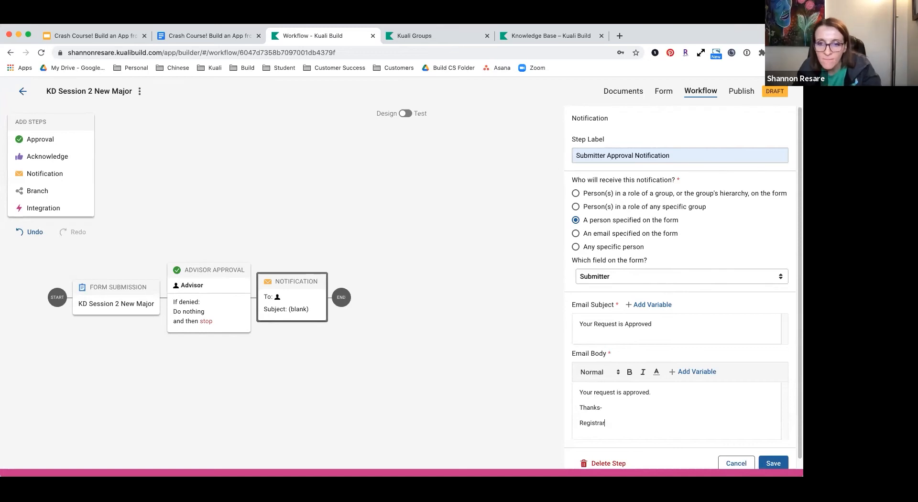
{"action": "scroll", "coordinate": [617, 355], "scroll_direction": "down", "scroll_amount": 1}
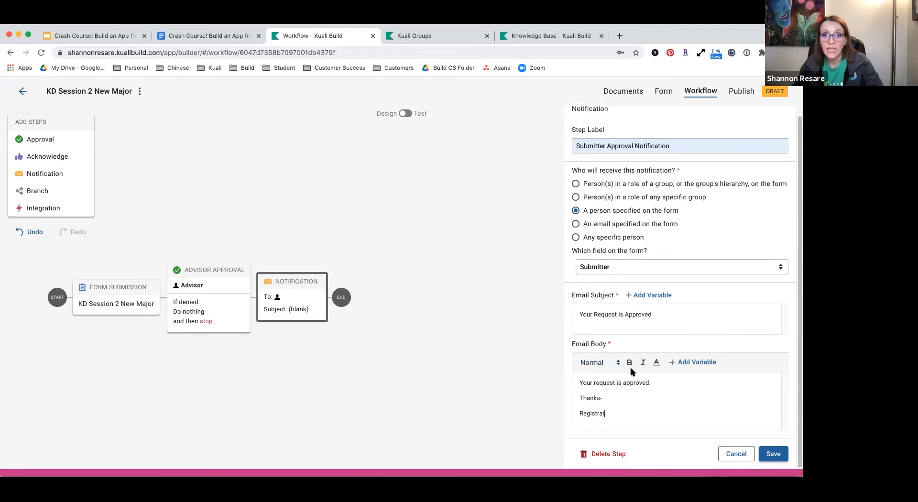
{"action": "left_click", "coordinate": [781, 457]}
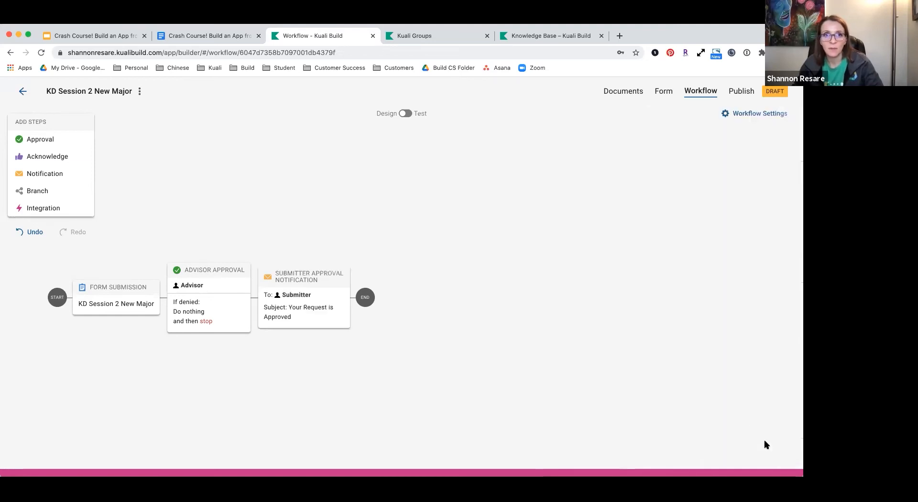
- Check the Build options on the home page and browse the Kuali Build support Knowledge Base for training videos and workflow articles
{"action": "left_click", "coordinate": [23, 90]}
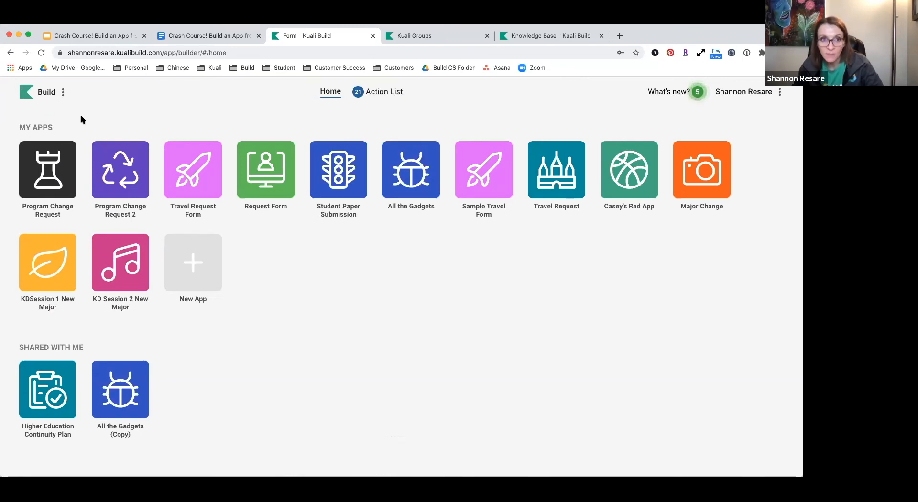
{"action": "left_click", "coordinate": [50, 98]}
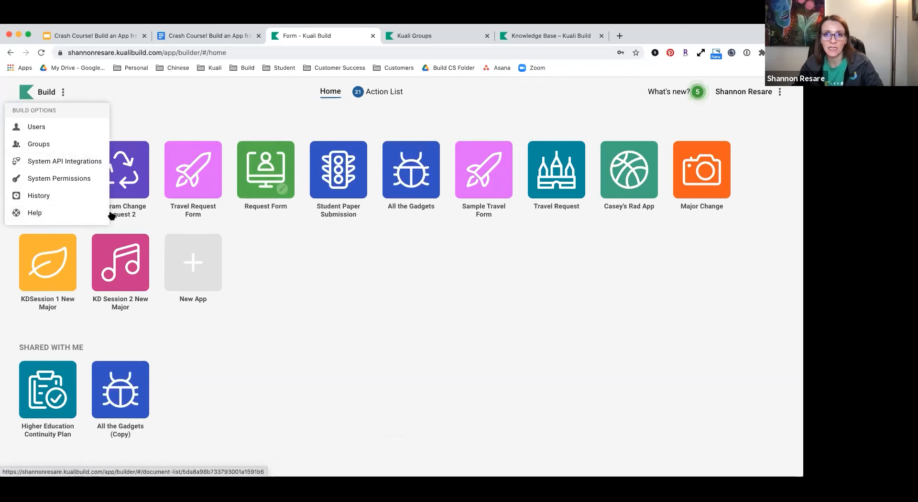
{"action": "left_click", "coordinate": [525, 37]}
{"action": "left_click", "coordinate": [136, 131]}
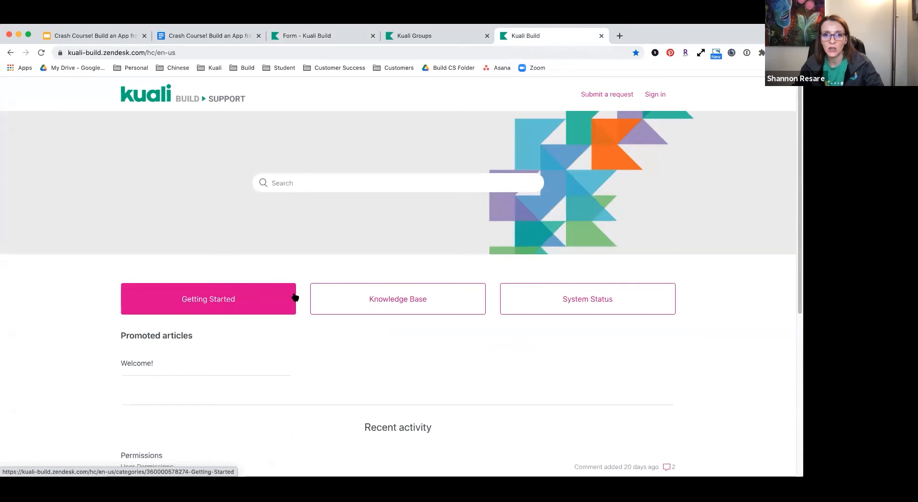
{"action": "left_click", "coordinate": [339, 299]}
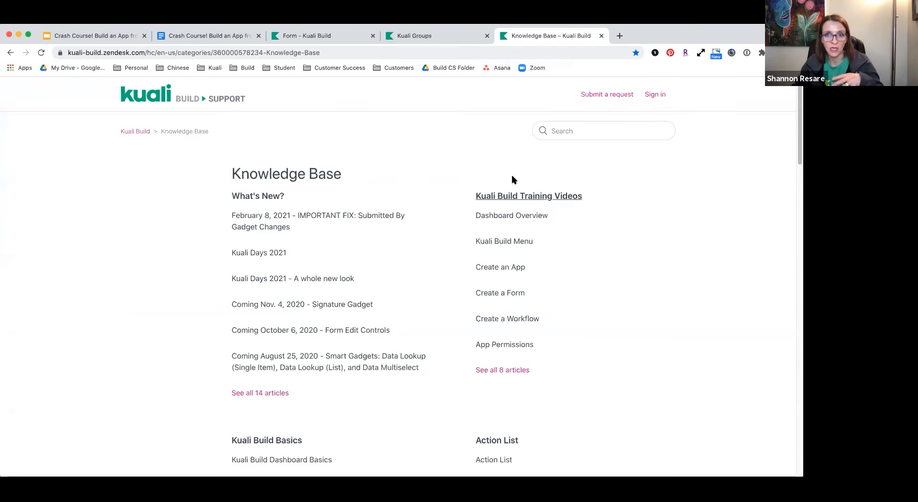
{"action": "scroll", "coordinate": [308, 306], "scroll_direction": "down", "scroll_amount": 3}
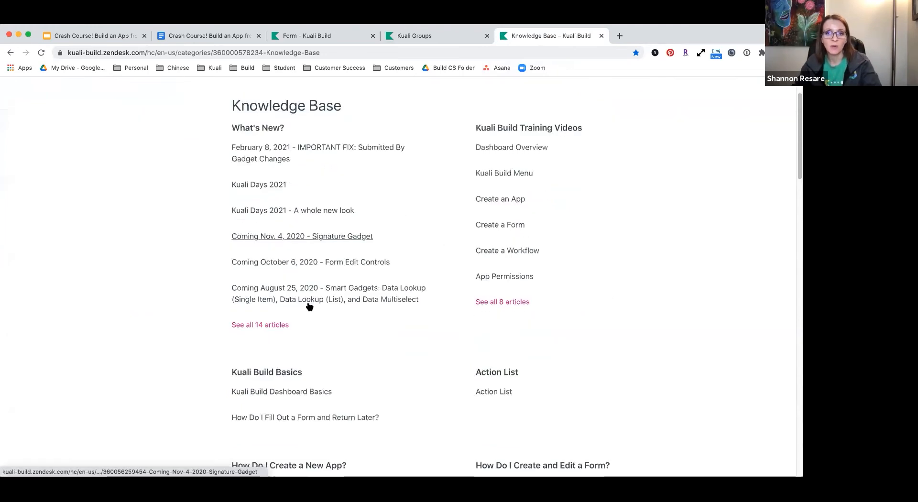
{"action": "scroll", "coordinate": [308, 306], "scroll_direction": "down", "scroll_amount": 3}
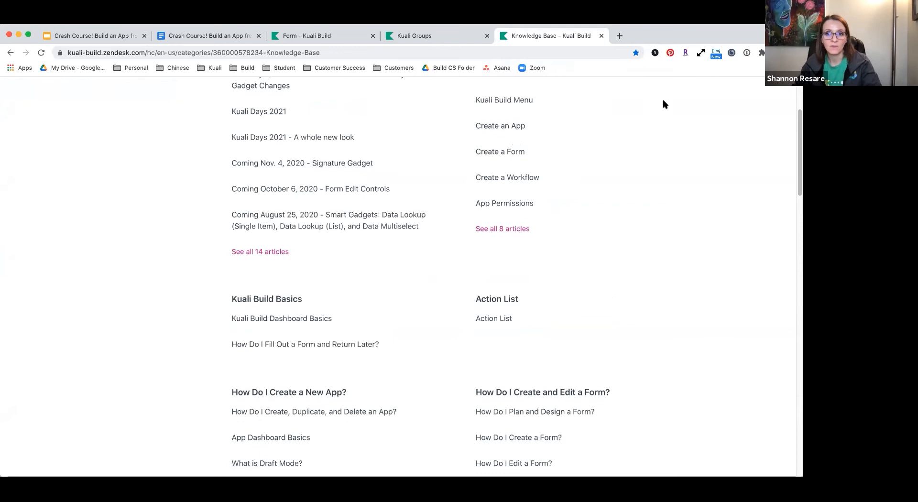
{"action": "scroll", "coordinate": [416, 240], "scroll_direction": "down", "scroll_amount": 7}
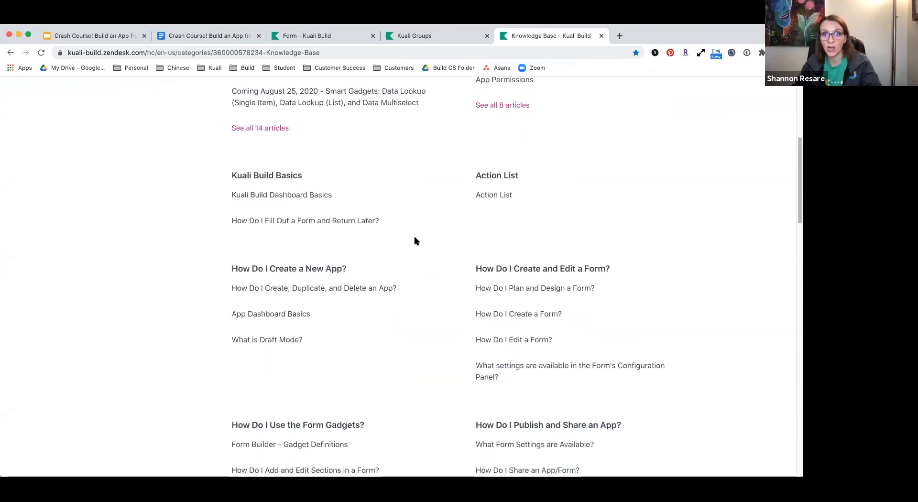
{"action": "scroll", "coordinate": [411, 241], "scroll_direction": "down", "scroll_amount": 15}
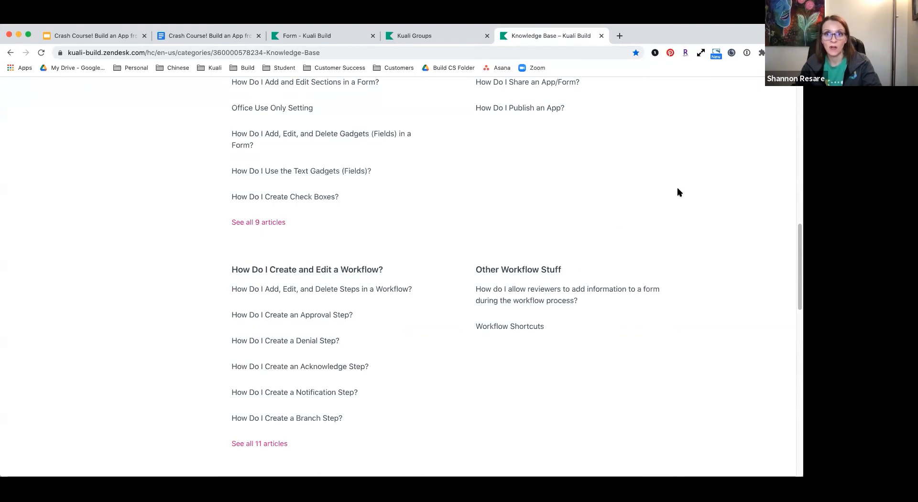
- Switch back to Kuali Build and reopen the Submitter Approval Notification step in the KD Session 2 New Major app's workflow
{"action": "left_click", "coordinate": [334, 42]}
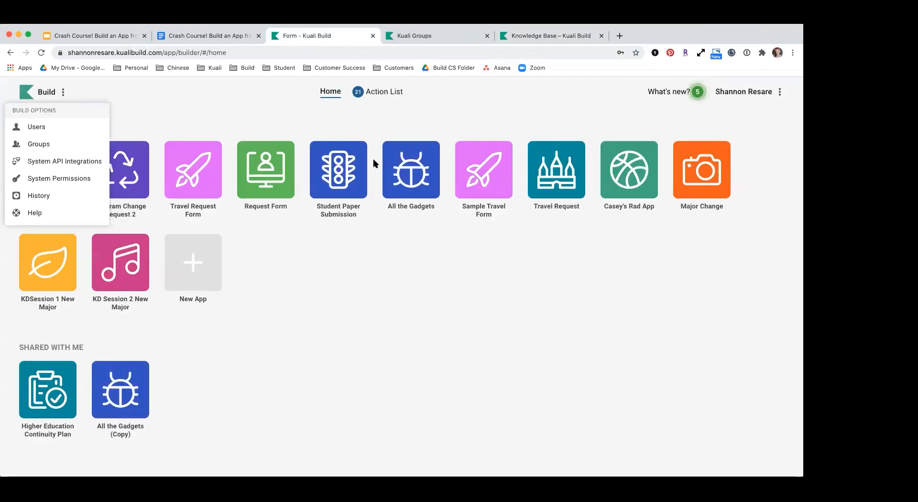
{"action": "left_click", "coordinate": [140, 251]}
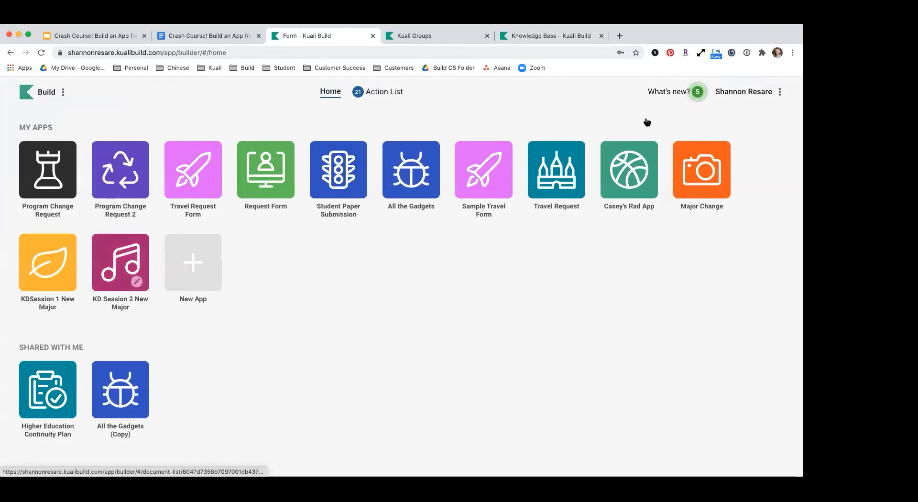
{"action": "left_click", "coordinate": [132, 247]}
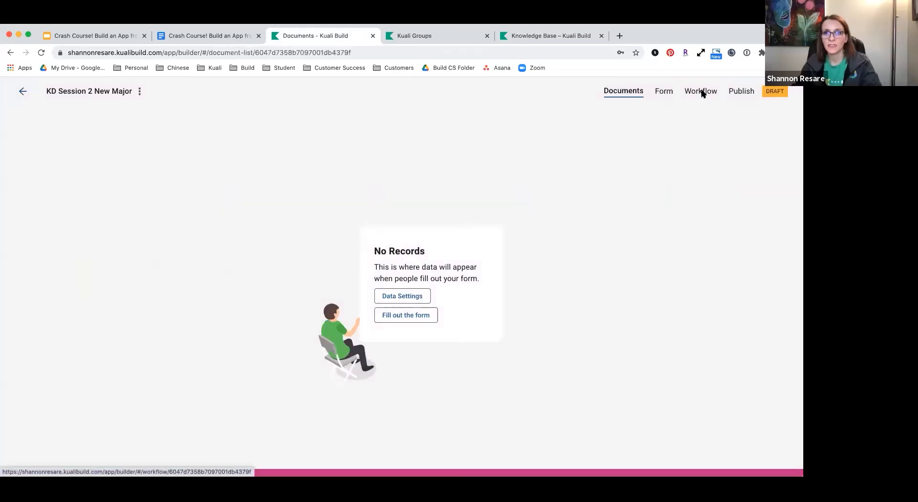
{"action": "left_click", "coordinate": [702, 92]}
{"action": "left_click", "coordinate": [348, 284]}
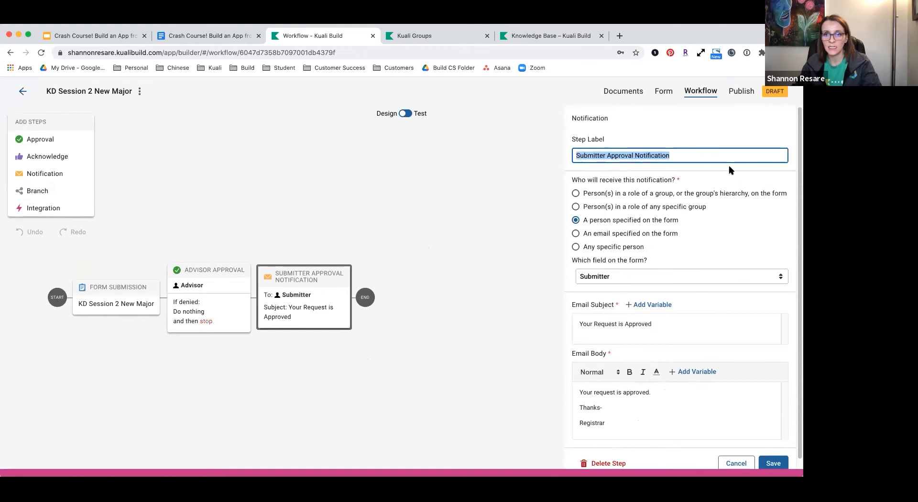
- Add a new first line to the email body containing the "Student Info. - Name" form field variable
{"action": "left_click", "coordinate": [678, 410]}
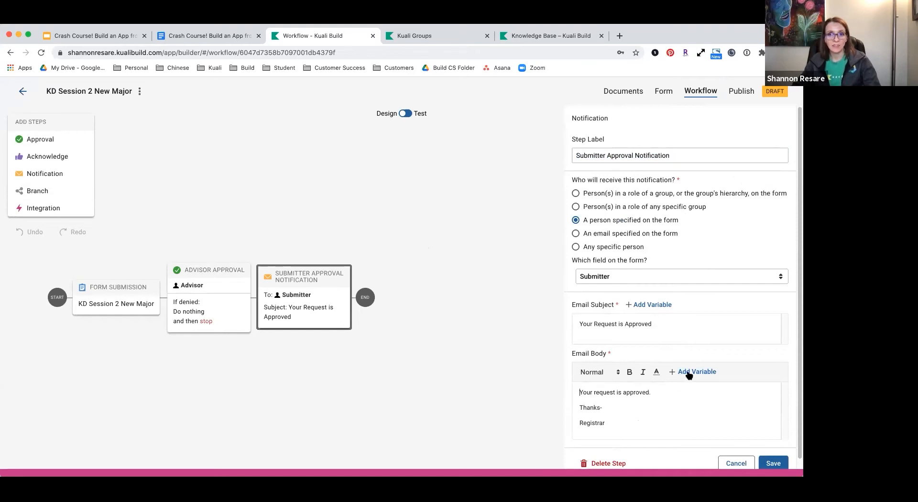
{"action": "left_click", "coordinate": [580, 392]}
{"action": "key", "text": "Return"}
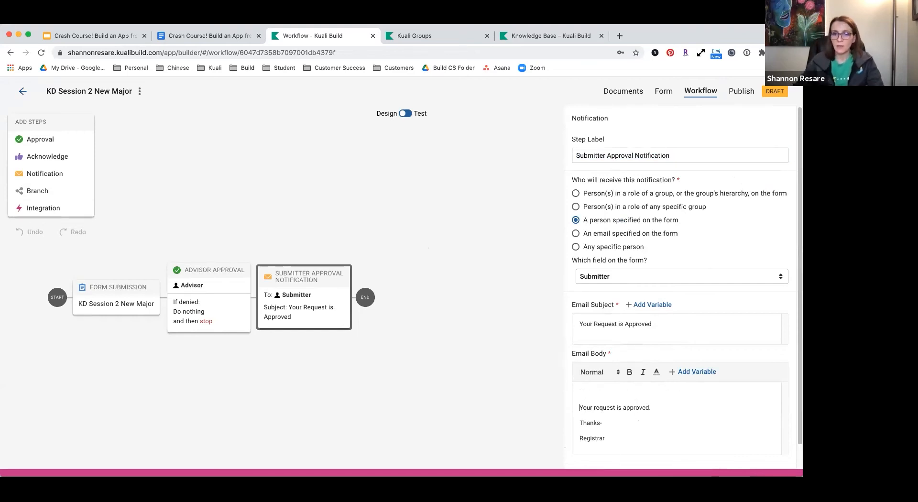
{"action": "left_click", "coordinate": [693, 371]}
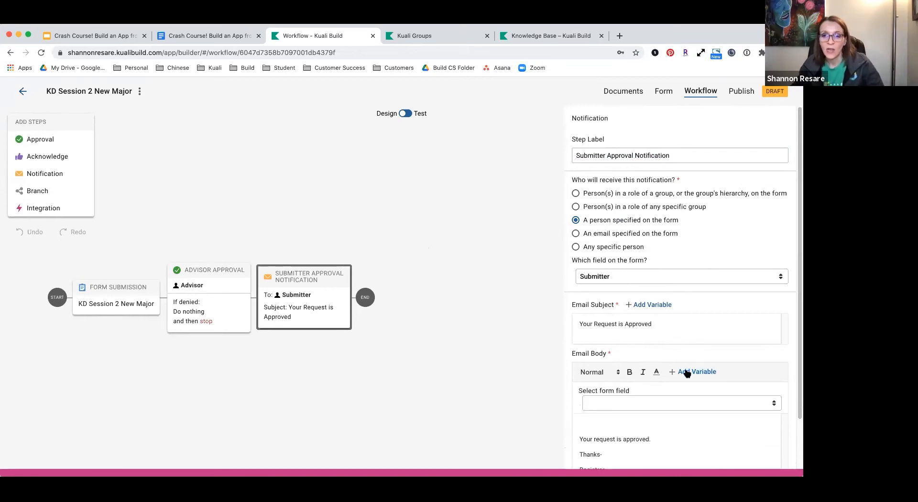
{"action": "scroll", "coordinate": [690, 381], "scroll_direction": "down", "scroll_amount": 2}
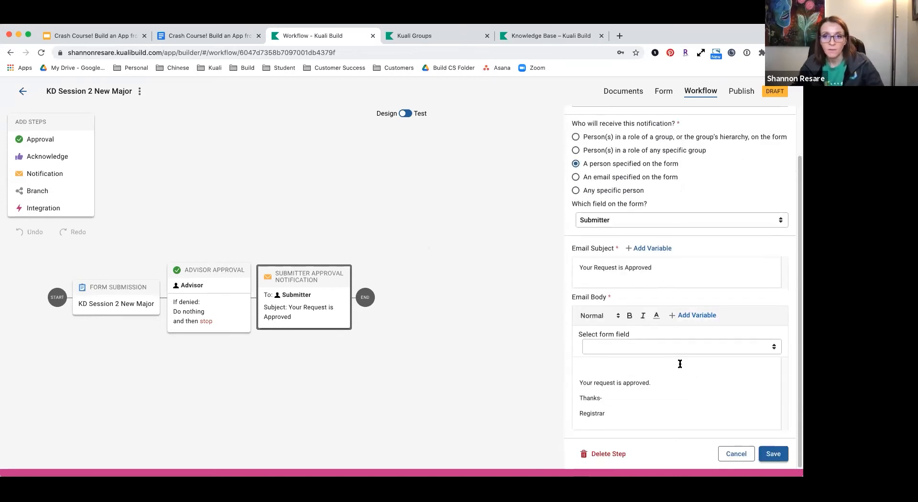
{"action": "left_click", "coordinate": [643, 349]}
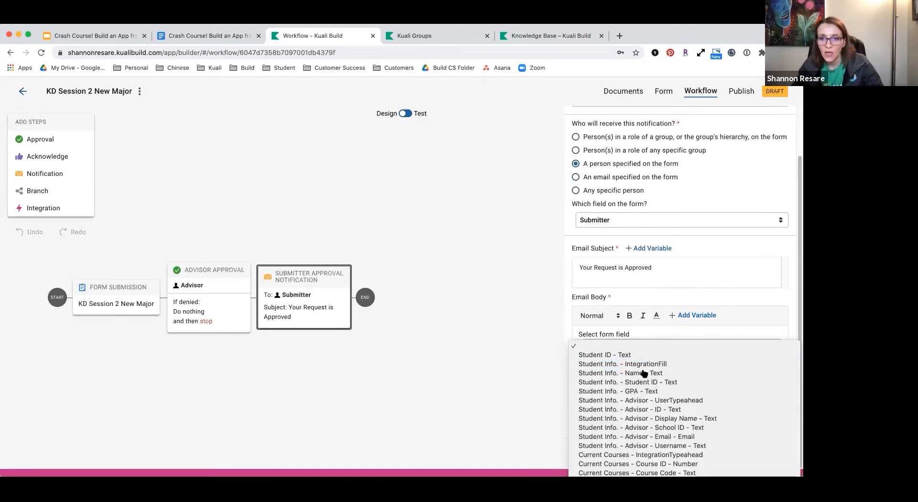
{"action": "left_click", "coordinate": [667, 374]}
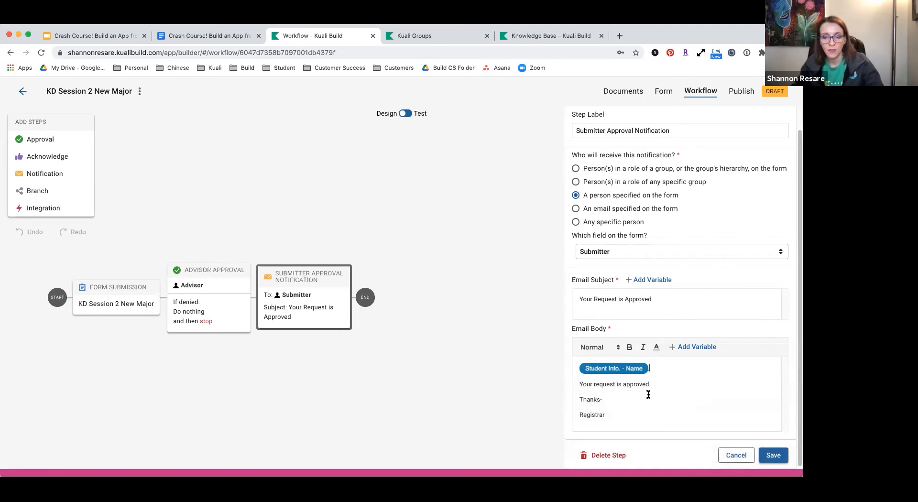
- Expand the body sentence to "Your request to transfer to the [New Department] department is approved.", using the New Department - GroupTypeahead variable, and save the notification step
{"action": "left_click", "coordinate": [614, 385]}
{"action": "type", "text": "to transfer to"}
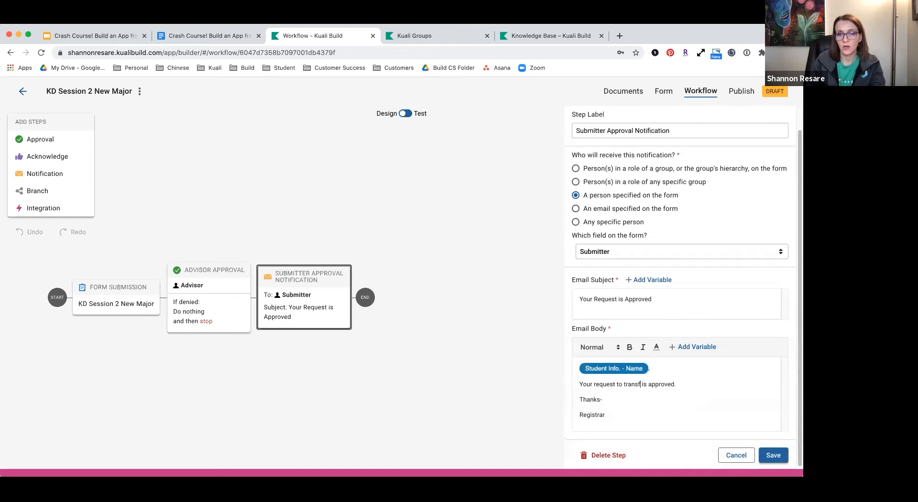
{"action": "type", "text": " the department"}
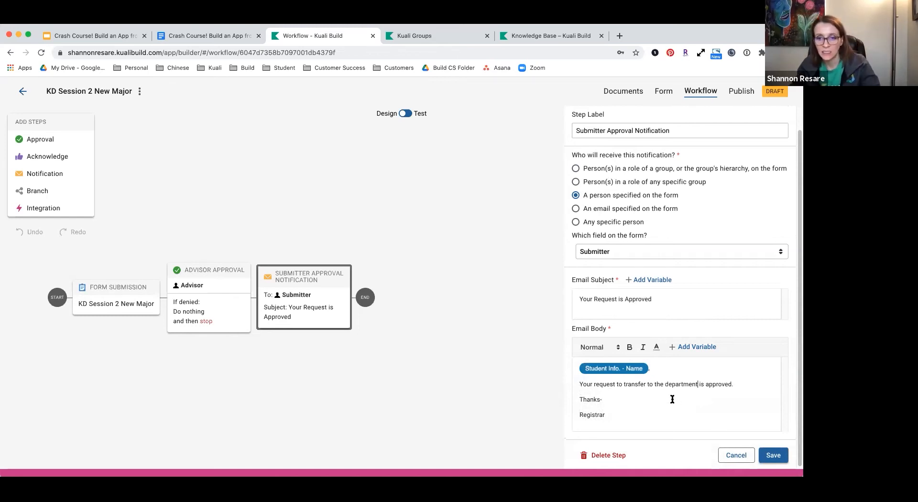
{"action": "left_click", "coordinate": [687, 348]}
{"action": "left_click", "coordinate": [690, 383]}
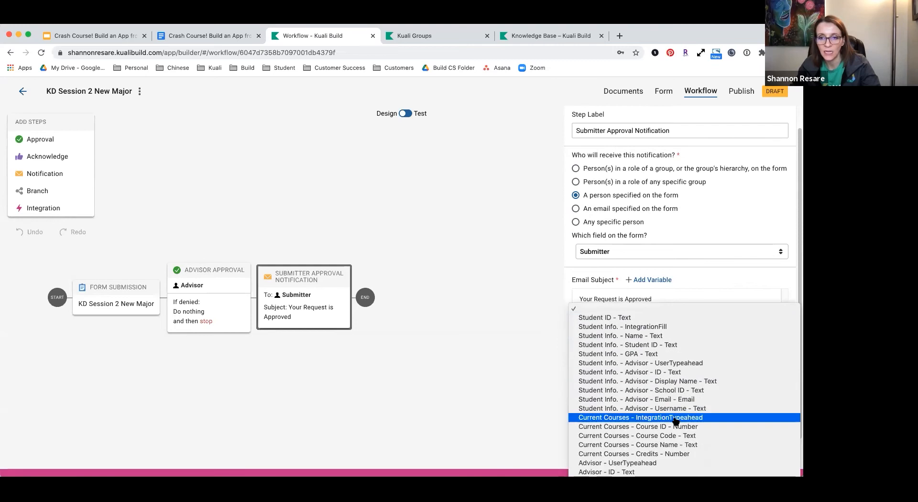
{"action": "scroll", "coordinate": [675, 421], "scroll_direction": "down", "scroll_amount": 8}
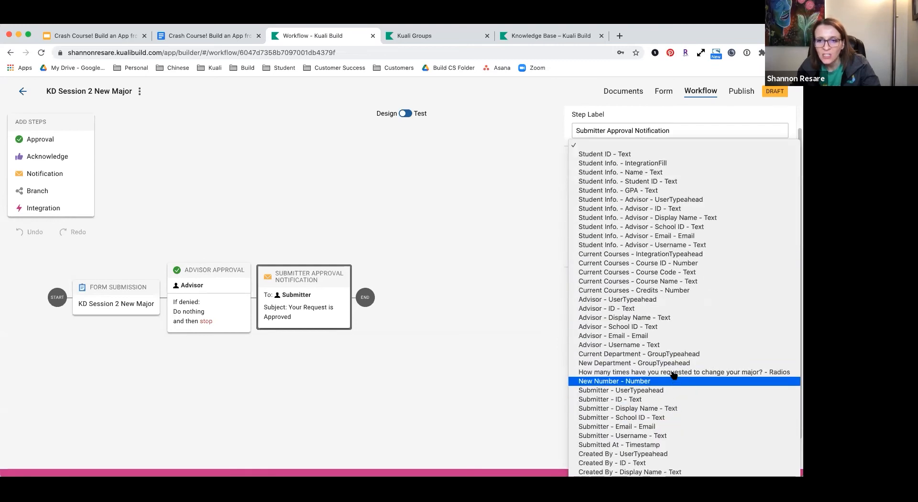
{"action": "left_click", "coordinate": [675, 367]}
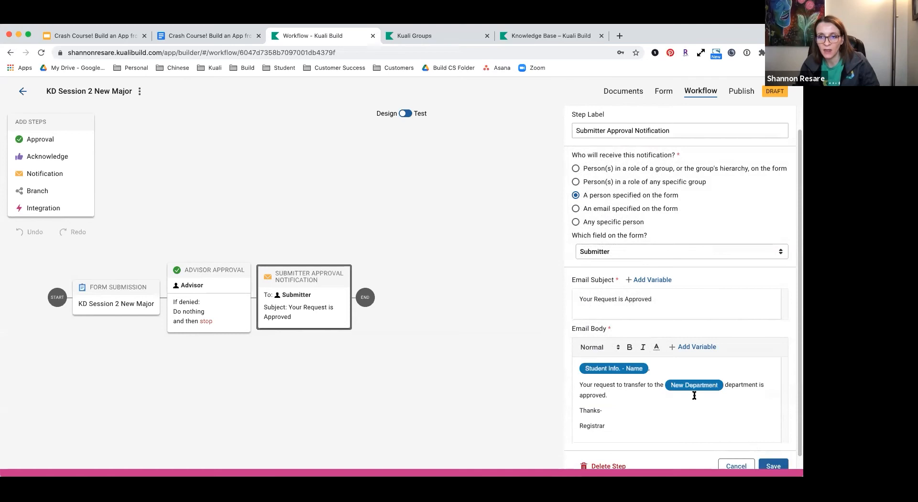
{"action": "scroll", "coordinate": [643, 403], "scroll_direction": "down", "scroll_amount": 1}
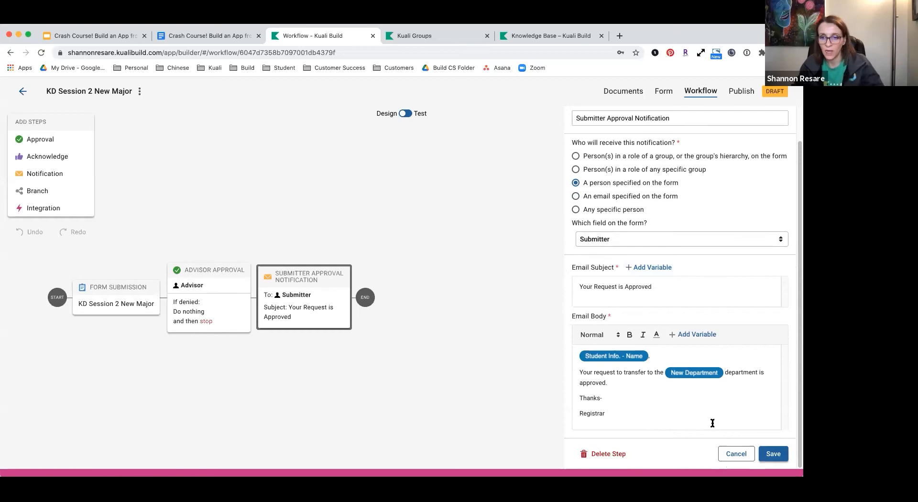
{"action": "left_click", "coordinate": [771, 455]}
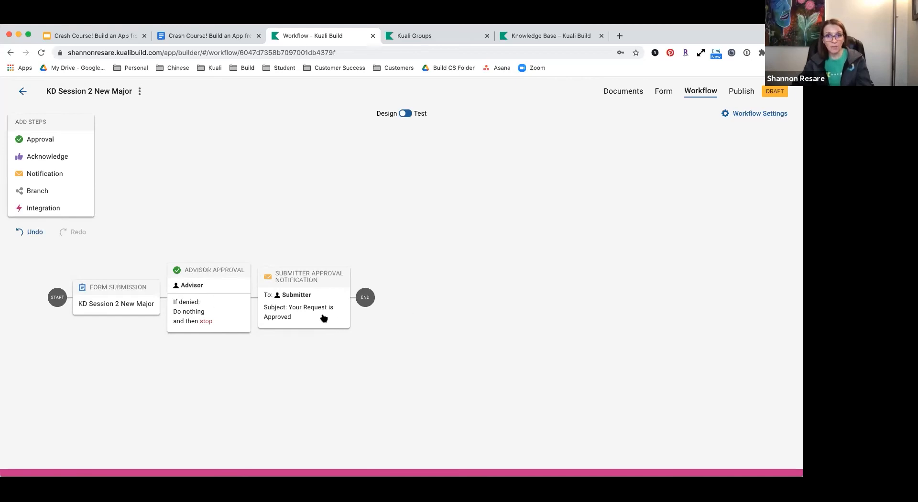
- Set the Advisor Approval step to run custom steps when the request is denied, and save it
{"action": "left_click", "coordinate": [233, 318]}
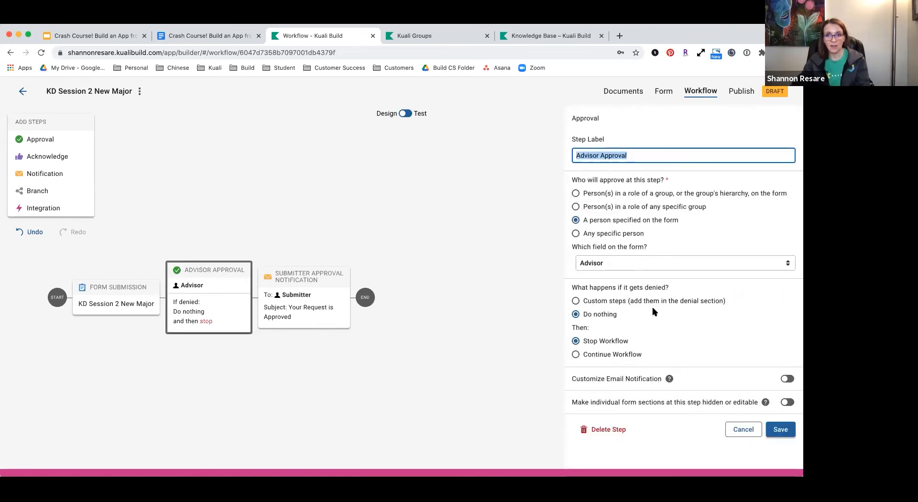
{"action": "left_click", "coordinate": [576, 302]}
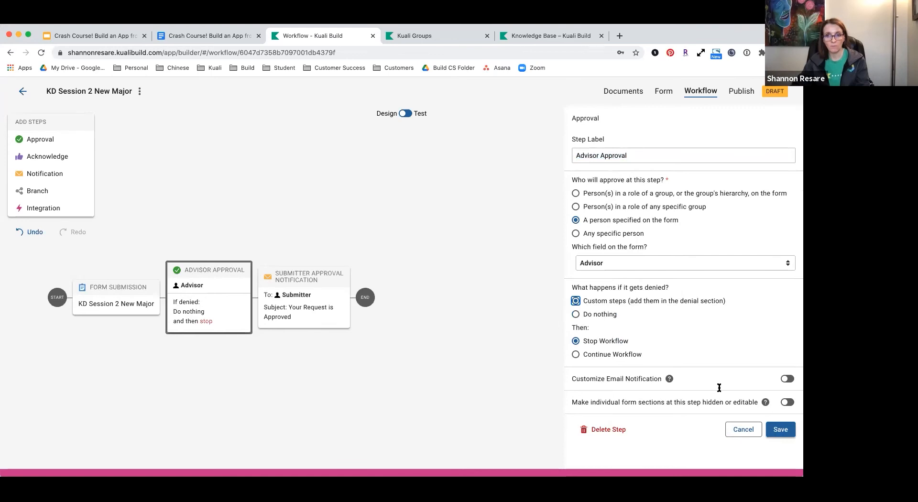
{"action": "left_click", "coordinate": [780, 430]}
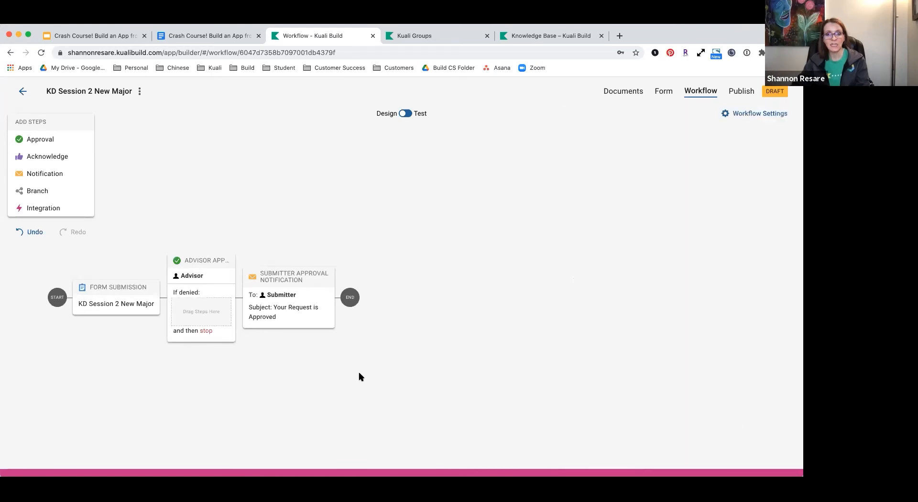
{"action": "left_click_drag", "start_coordinate": [37, 157], "coordinate": [216, 318]}
{"action": "left_click_drag", "start_coordinate": [39, 179], "coordinate": [37, 162]}
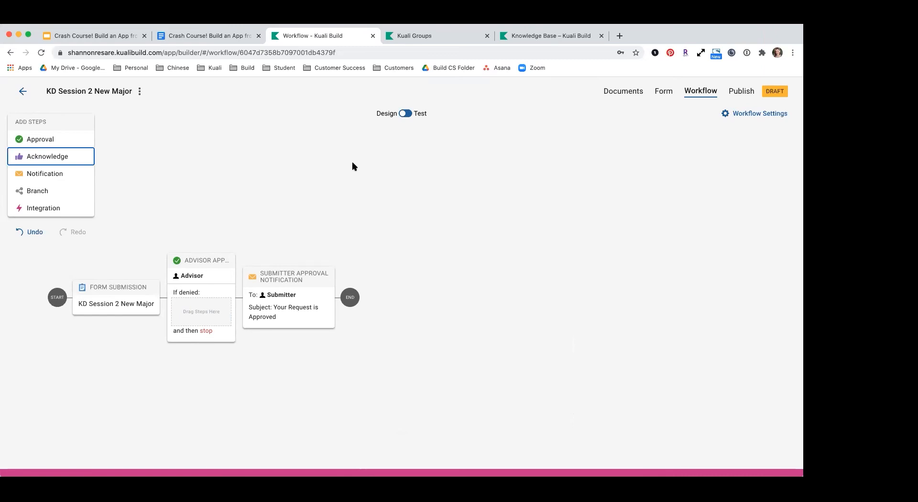
{"action": "mouse_move", "coordinate": [62, 174]}
{"action": "left_mouse_down"}
{"action": "mouse_move", "coordinate": [162, 231]}
{"action": "mouse_move", "coordinate": [204, 313]}
{"action": "mouse_move", "coordinate": [67, 164]}
{"action": "mouse_move", "coordinate": [60, 176]}
{"action": "left_mouse_up"}
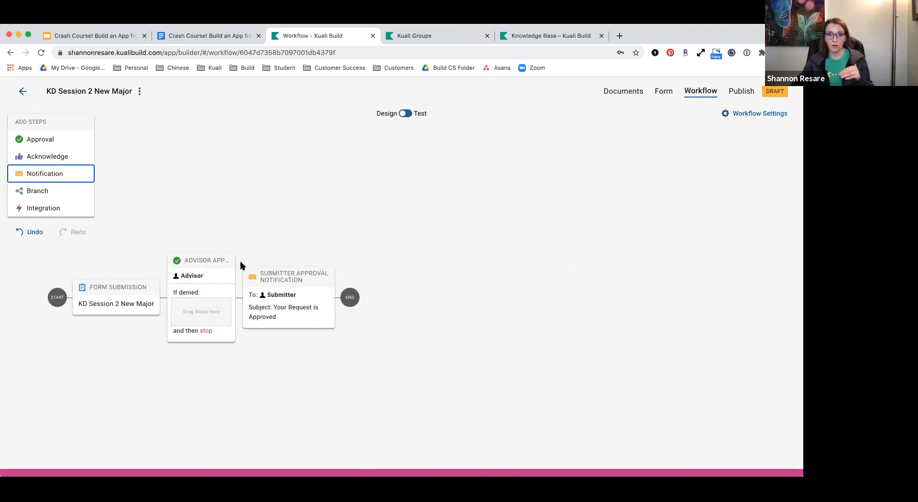
- Duplicate the Submitter Approval Notification step and move the copy into the denial section of Advisor Approval
{"action": "left_click", "coordinate": [294, 279]}
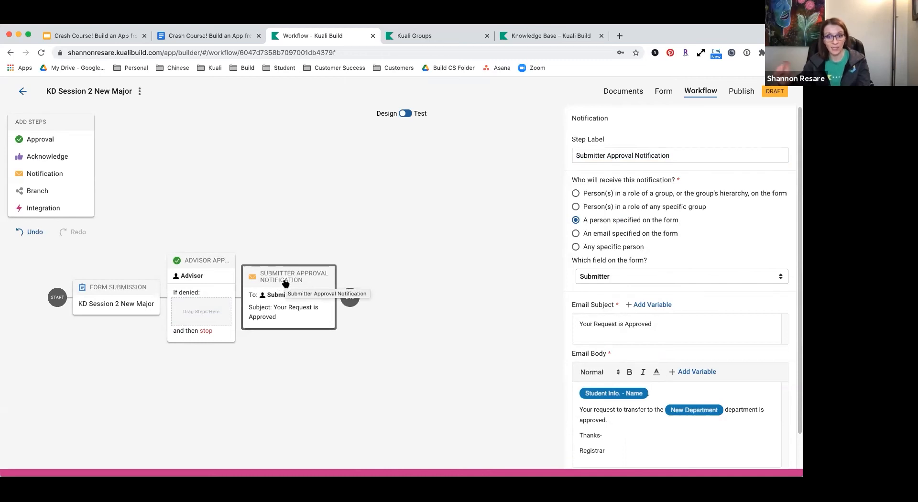
{"action": "key", "text": "super+c"}
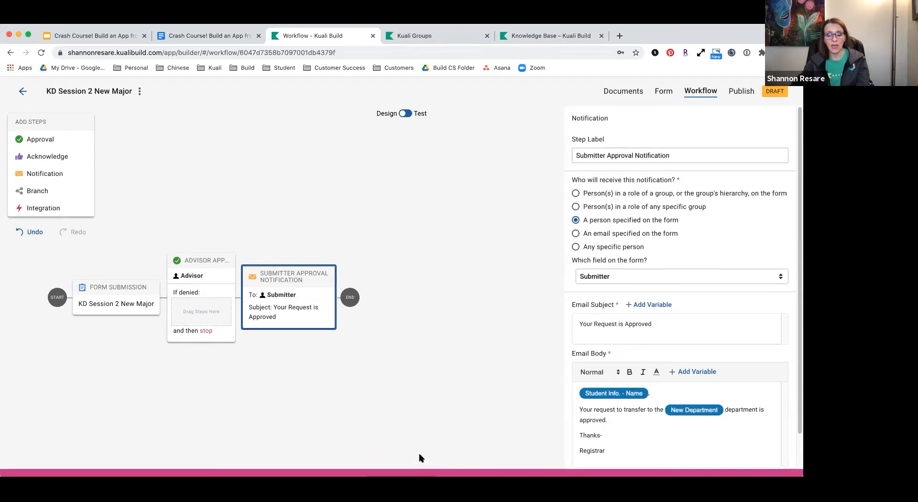
{"action": "key", "text": "super+v"}
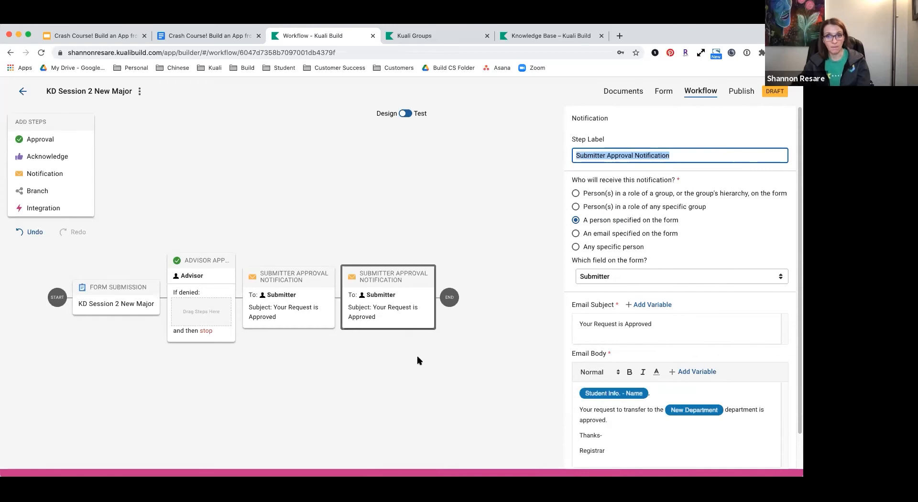
{"action": "left_click_drag", "start_coordinate": [406, 301], "coordinate": [232, 337]}
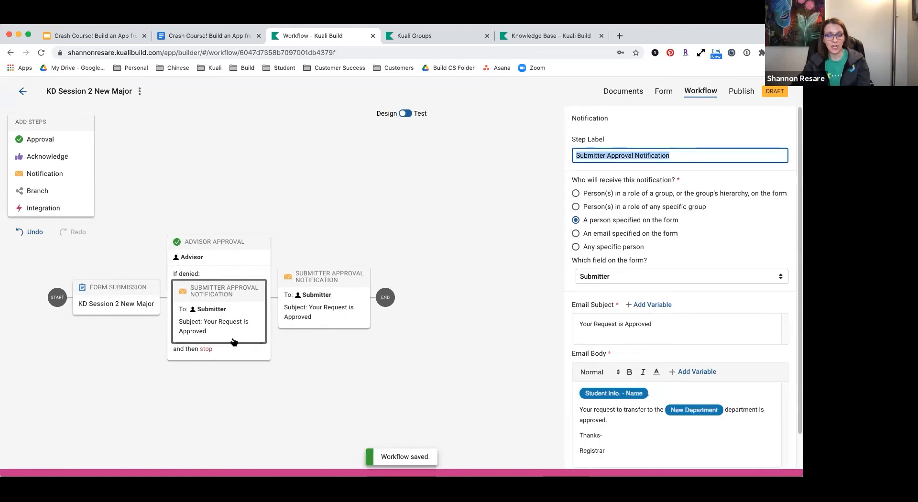
- Relabel the notification in the denial section "Submitter Denial Notification" and change its email subject to "Your Request is Denied"
{"action": "double_click", "coordinate": [614, 156]}
{"action": "type", "text": "Denial"}
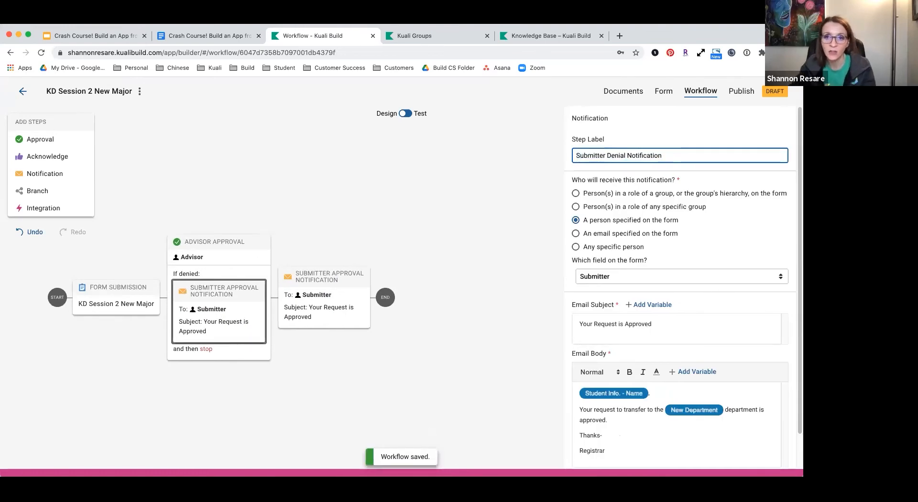
{"action": "scroll", "coordinate": [650, 332], "scroll_direction": "down", "scroll_amount": 1}
{"action": "double_click", "coordinate": [641, 323]}
{"action": "type", "text": "Denied"}
- Replace "approved" with "denied" in the denial notification's email body and save the step
{"action": "scroll", "coordinate": [656, 365], "scroll_direction": "down", "scroll_amount": 1}
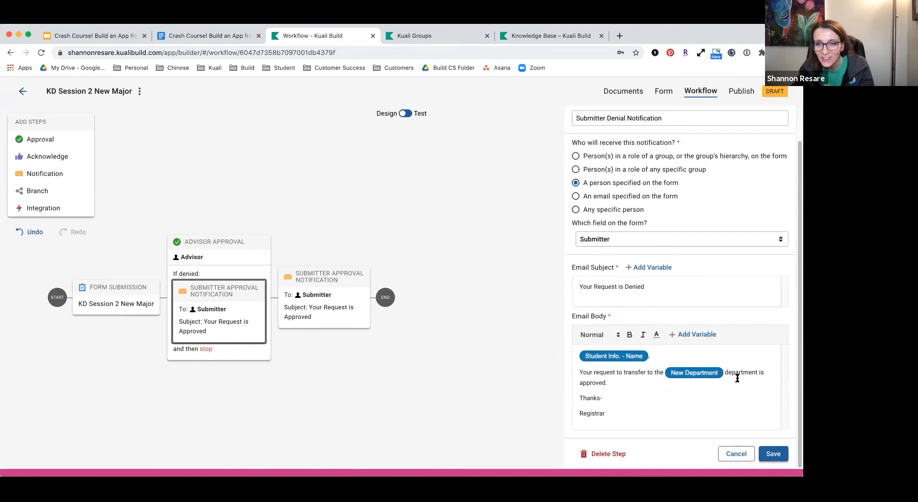
{"action": "double_click", "coordinate": [597, 384]}
{"action": "type", "text": "deni"}
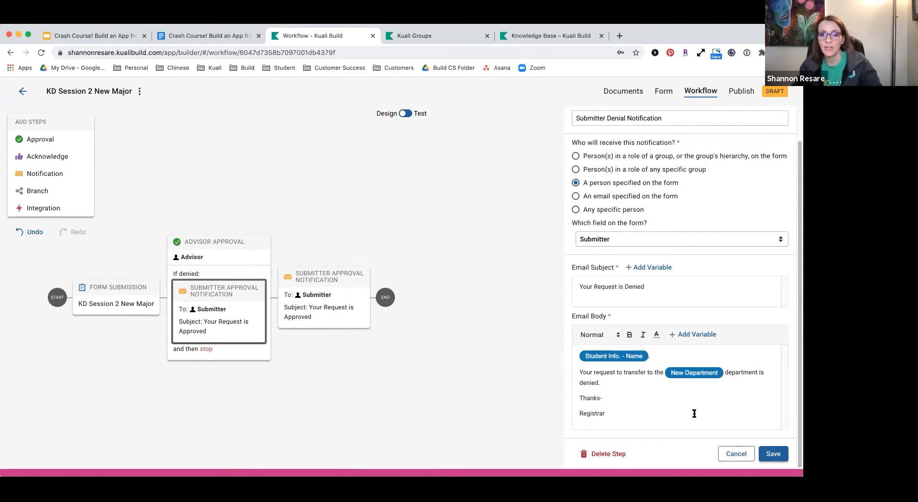
{"action": "left_click", "coordinate": [773, 454]}
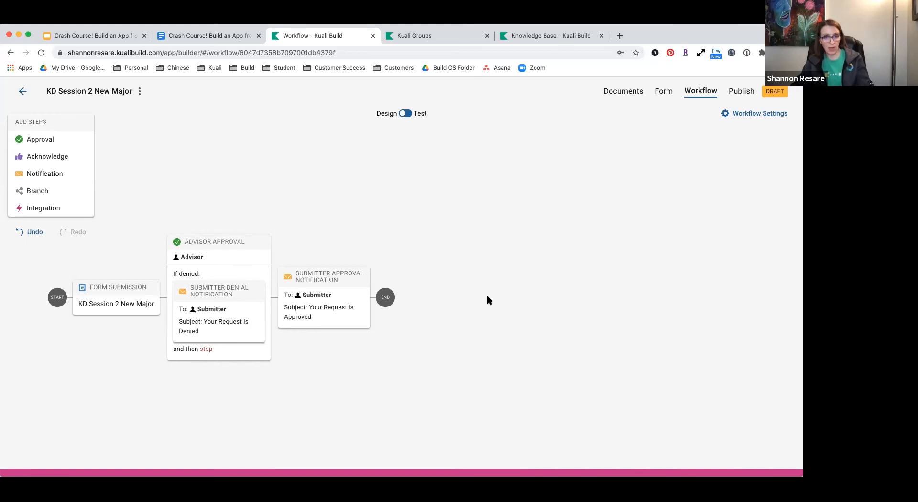
- Set the Advisor Approval step to Continue Workflow after the denial steps, and save it
{"action": "left_click", "coordinate": [256, 259]}
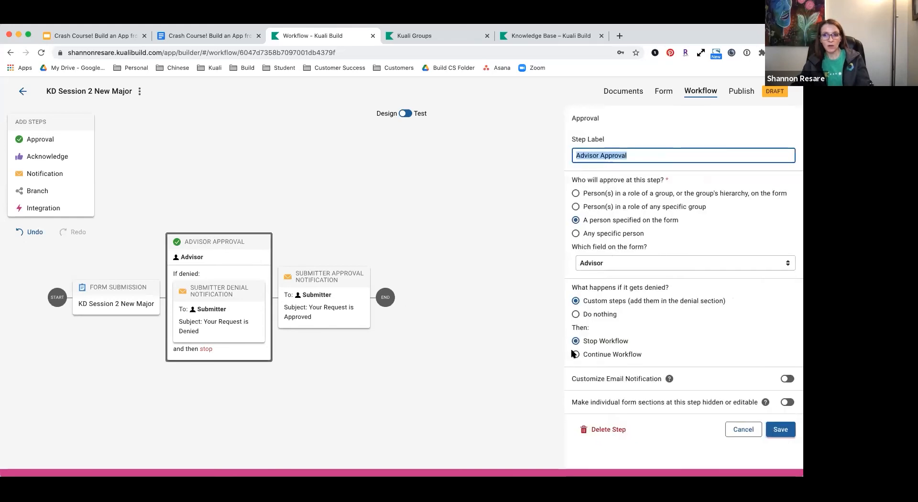
{"action": "left_click", "coordinate": [576, 355]}
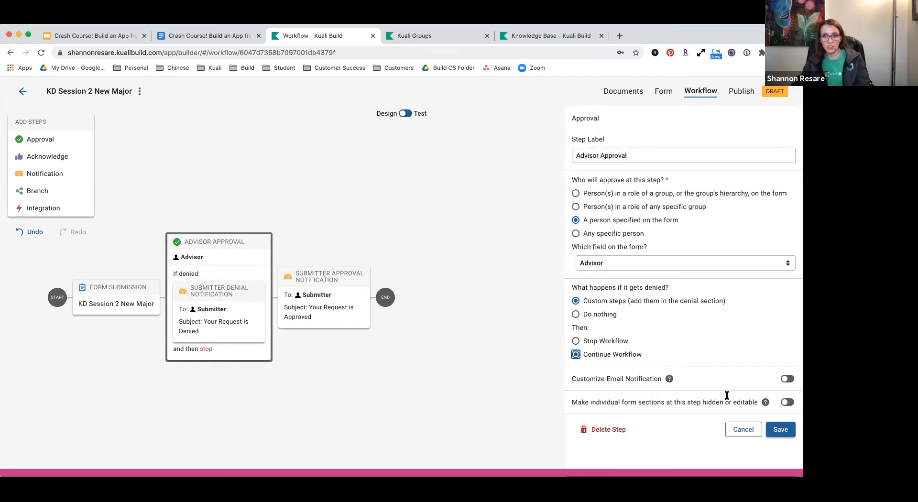
{"action": "left_click", "coordinate": [780, 430]}
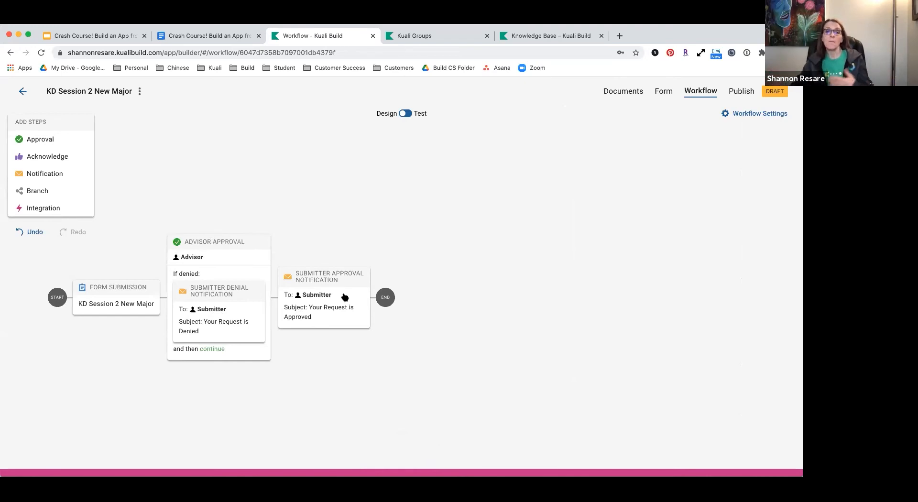
- Set the Advisor Approval step back to Stop Workflow after the denial steps, and save it
{"action": "left_click", "coordinate": [265, 262]}
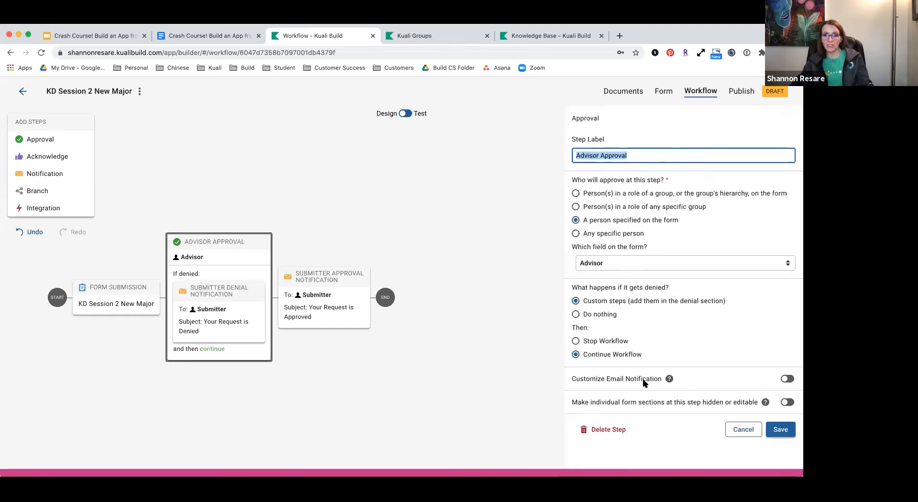
{"action": "left_click", "coordinate": [576, 341]}
{"action": "left_click", "coordinate": [781, 431]}
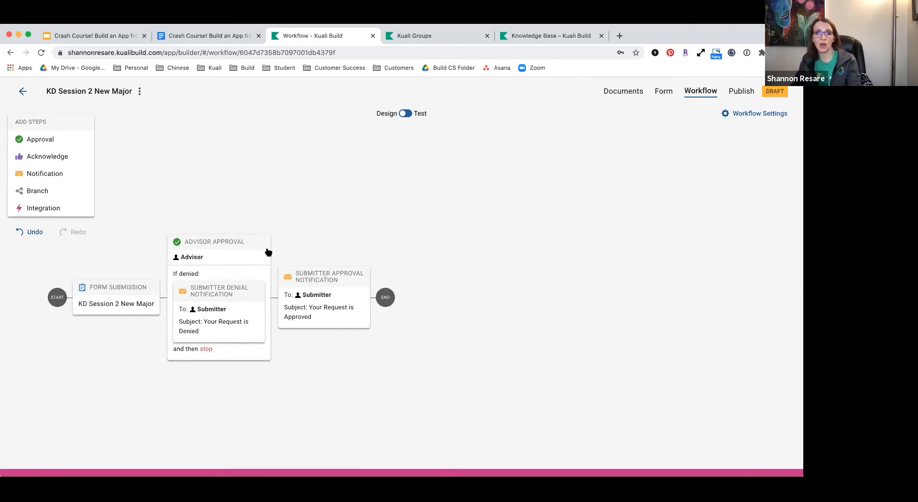
- Try duplicating the Advisor Approval step together with its nested denial notification, and undo the paste
{"action": "left_click", "coordinate": [243, 251]}
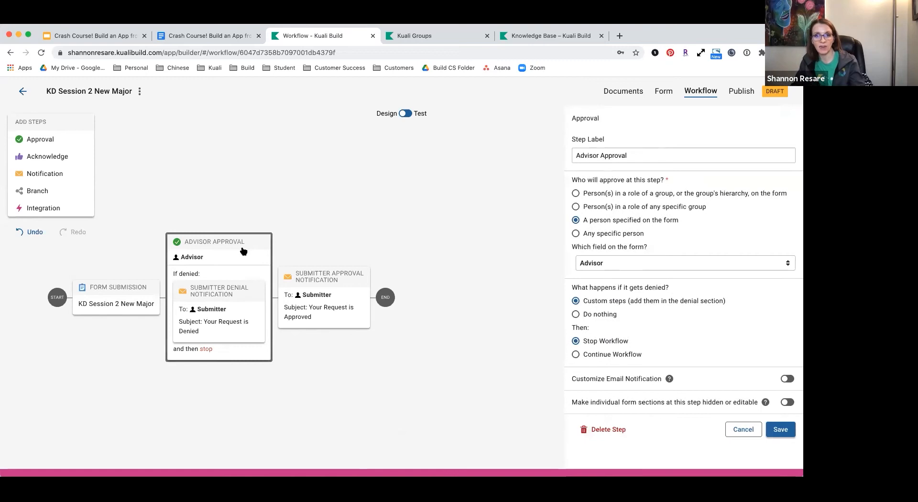
{"action": "key", "text": "super+c"}
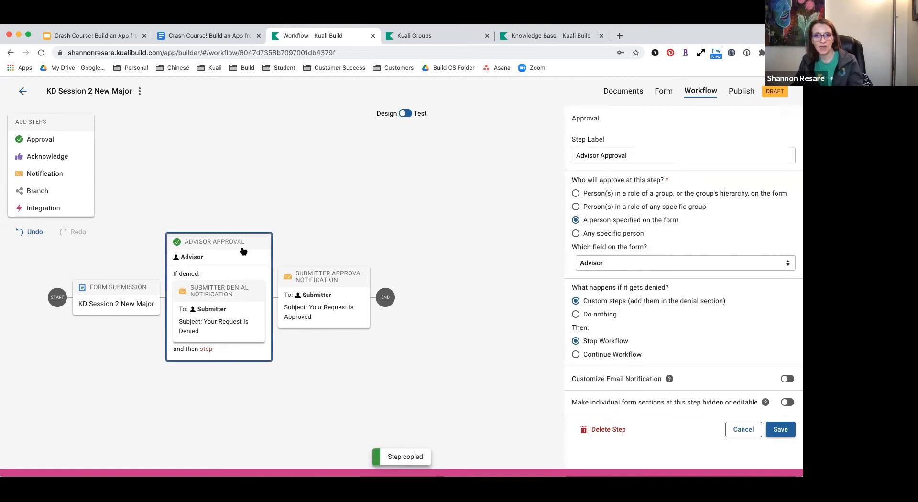
{"action": "key", "text": "super+v"}
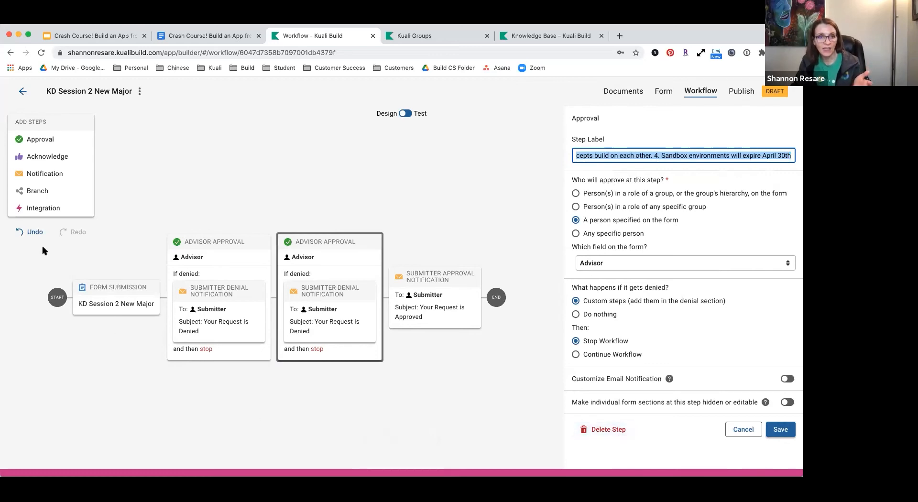
{"action": "left_click", "coordinate": [27, 234]}
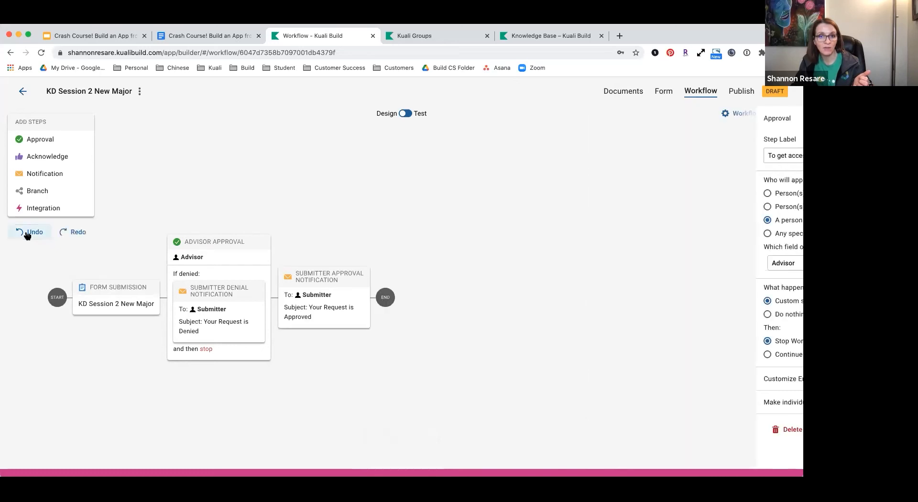
- Redo the duplication of the Advisor Approval step, and undo it again
{"action": "left_click", "coordinate": [84, 228]}
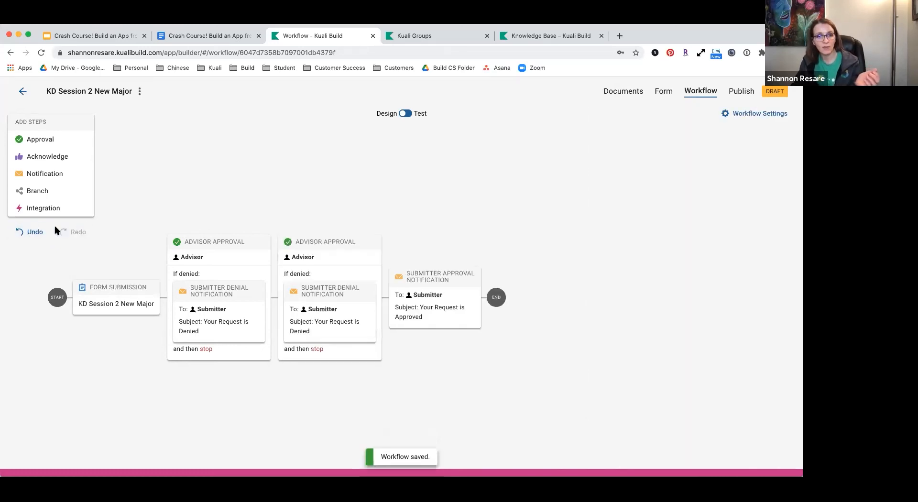
{"action": "left_click", "coordinate": [41, 232]}
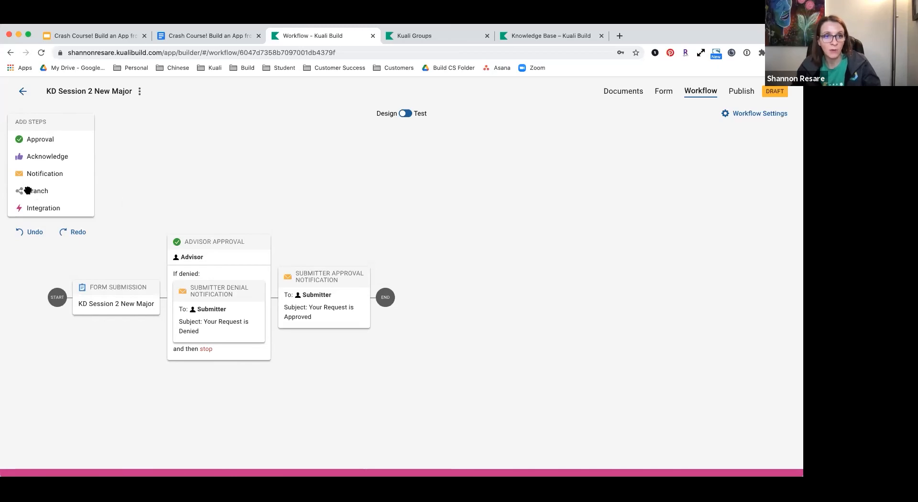
- Add a Branch step between the form submission and the Advisor Approval step, leaving its label blank
{"action": "left_click_drag", "start_coordinate": [28, 190], "coordinate": [139, 312]}
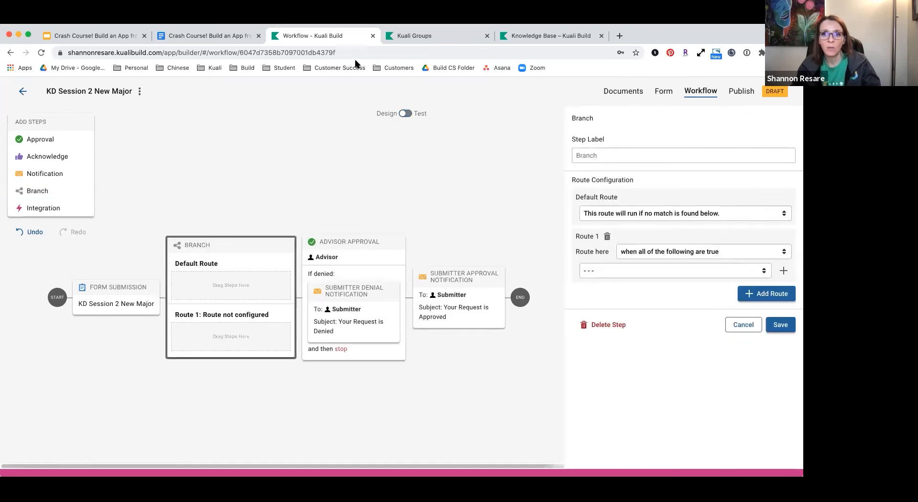
{"action": "left_click", "coordinate": [607, 153]}
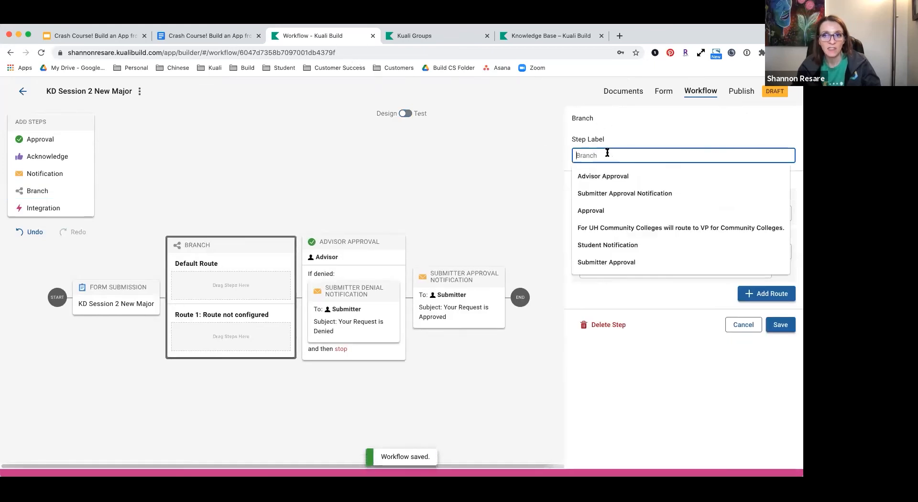
{"action": "left_click", "coordinate": [612, 131]}
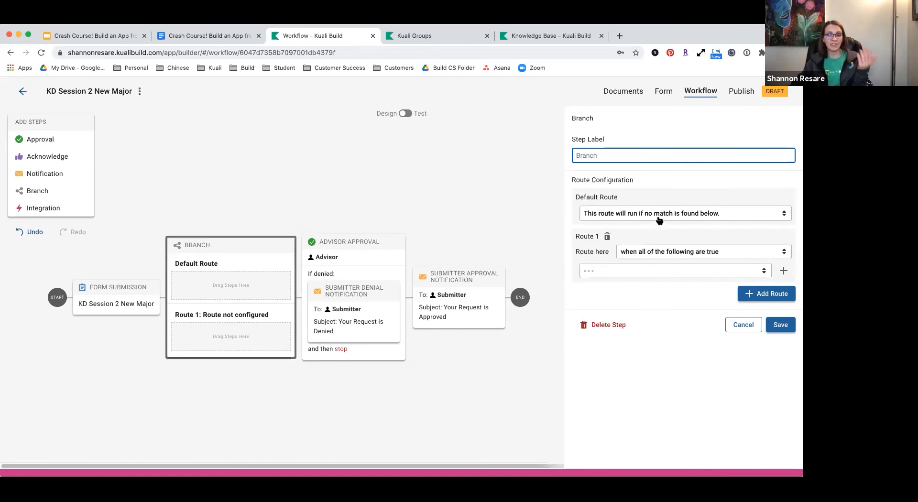
- Try setting the branch's default route to never run, and return it to running if no match is found
{"action": "left_click", "coordinate": [699, 220]}
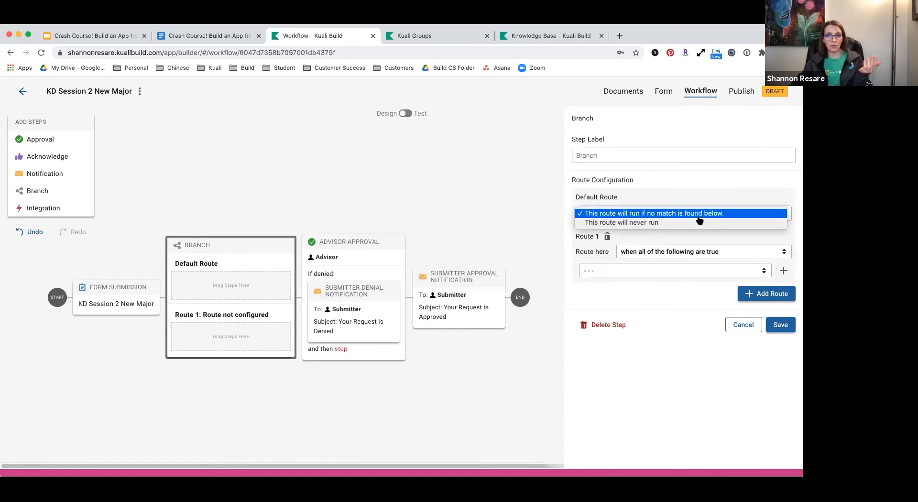
{"action": "key", "text": "Escape"}
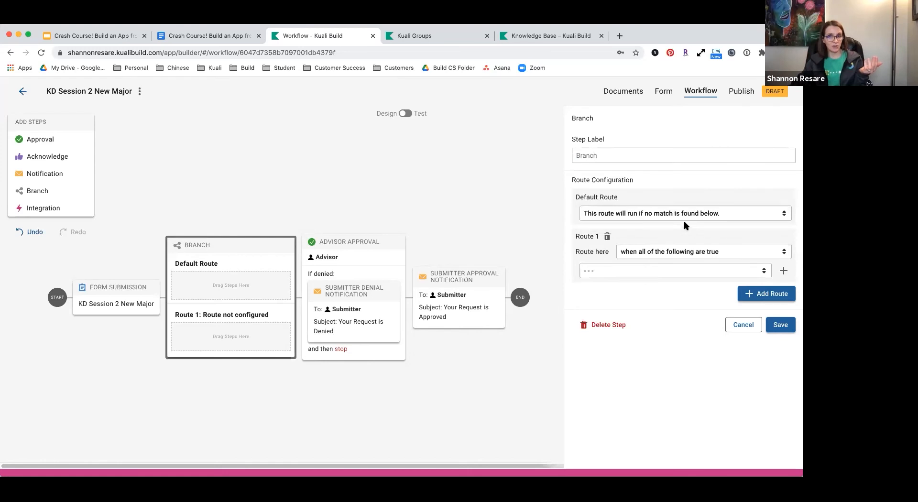
{"action": "left_click", "coordinate": [680, 216]}
{"action": "key", "text": "Escape"}
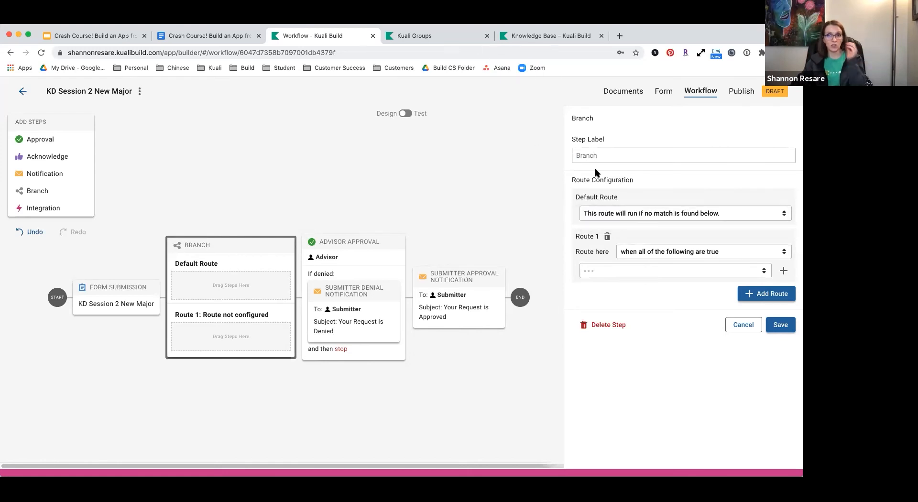
{"action": "left_click", "coordinate": [652, 214]}
{"action": "left_click", "coordinate": [655, 223]}
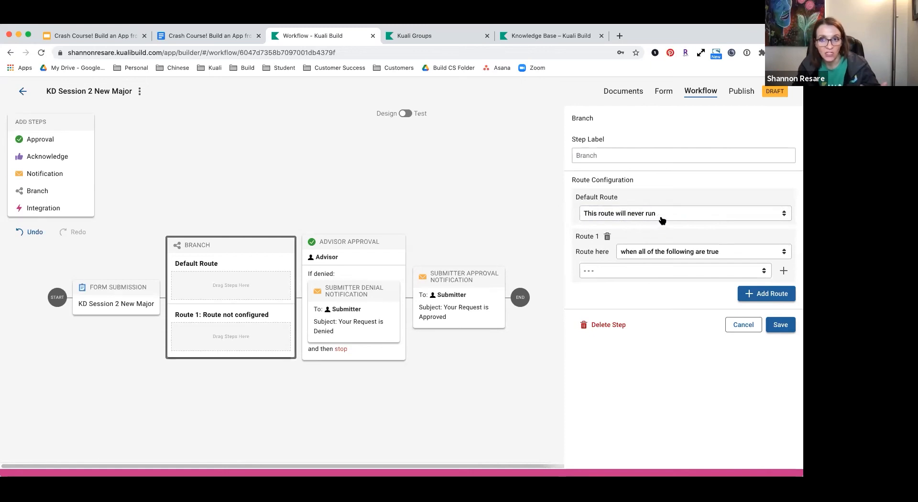
{"action": "left_click", "coordinate": [662, 219]}
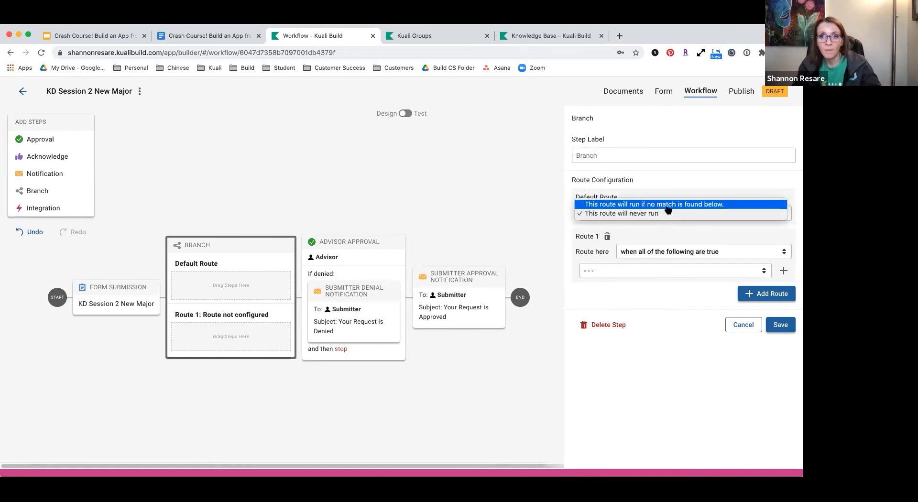
{"action": "left_click", "coordinate": [668, 209]}
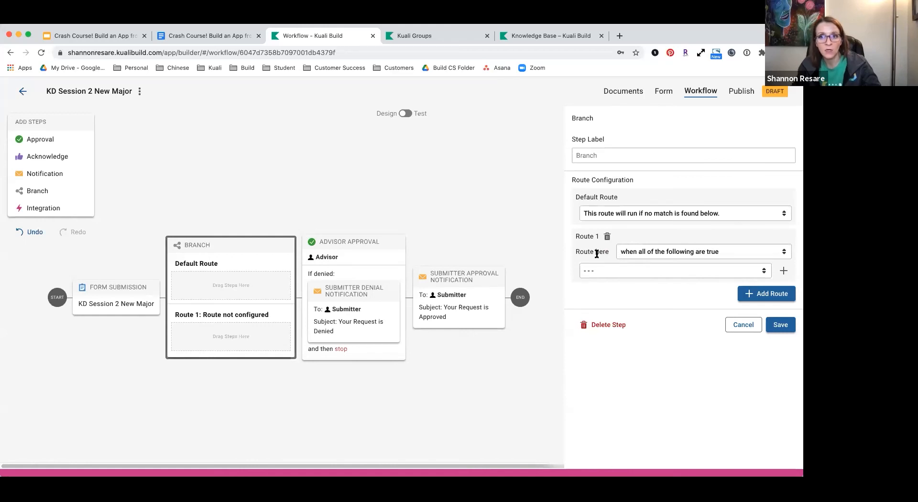
- Configure Route 1 to run when "How many times have you requested to change your major?" is First time, and save the branch
{"action": "left_click", "coordinate": [656, 271]}
{"action": "scroll", "coordinate": [649, 371], "scroll_direction": "down", "scroll_amount": 5}
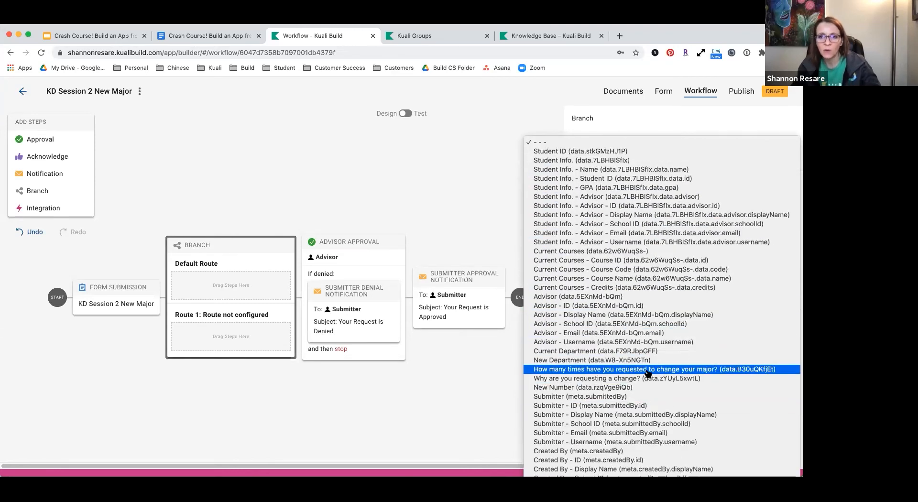
{"action": "left_click", "coordinate": [647, 369]}
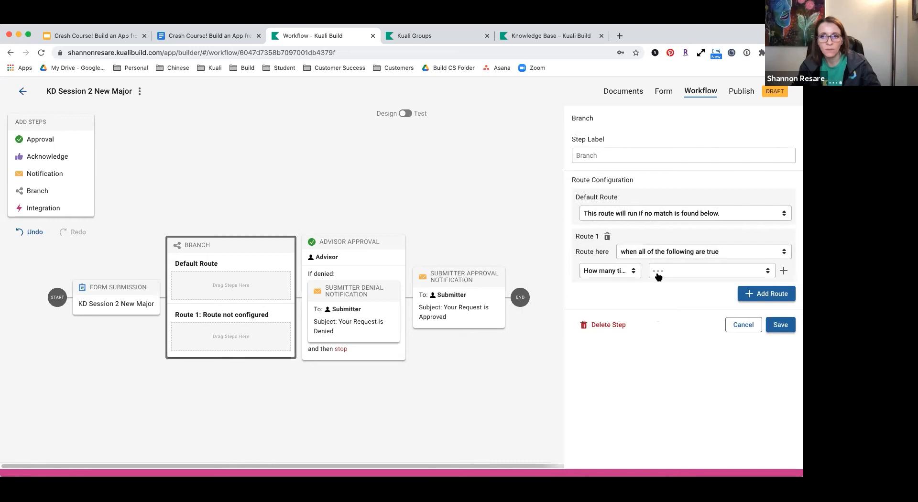
{"action": "left_click", "coordinate": [658, 275]}
{"action": "left_click", "coordinate": [658, 282]}
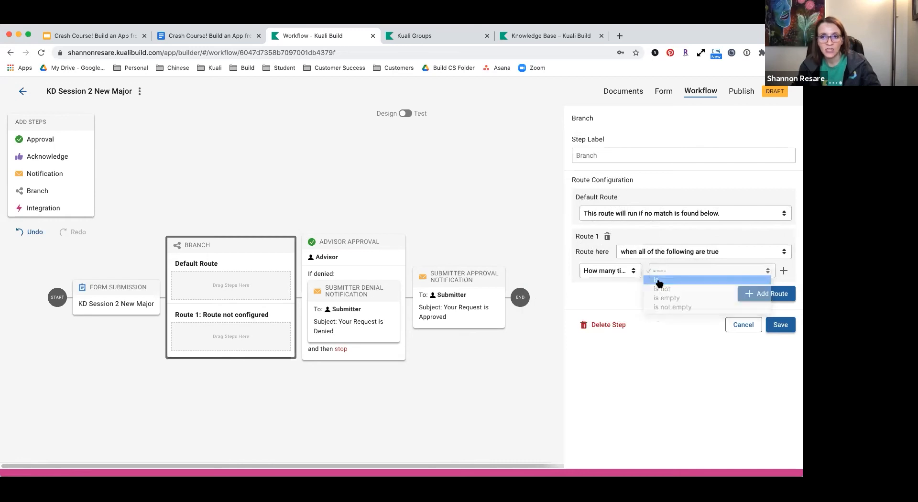
{"action": "left_click", "coordinate": [719, 272]}
{"action": "left_click", "coordinate": [719, 280]}
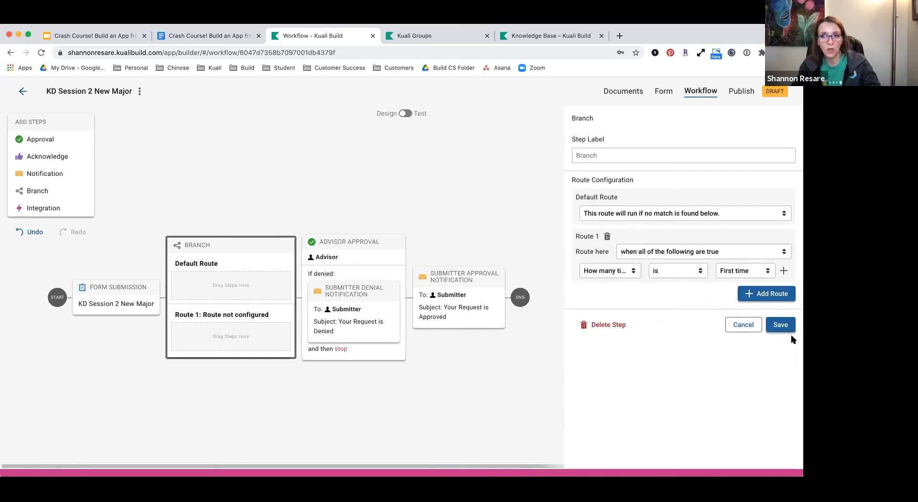
{"action": "left_click", "coordinate": [781, 325]}
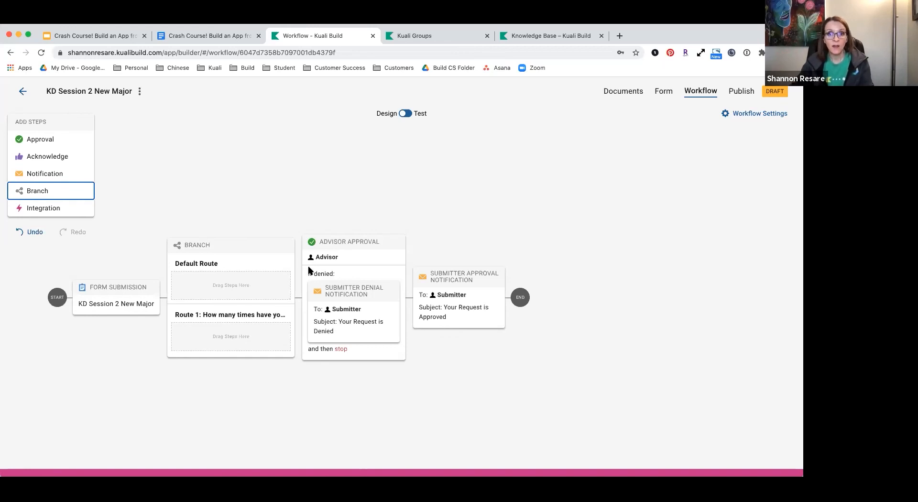
- Move the Advisor Approval step into the branch's Default Route and add an Acknowledge step to Route 1
{"action": "left_click_drag", "start_coordinate": [342, 244], "coordinate": [237, 283]}
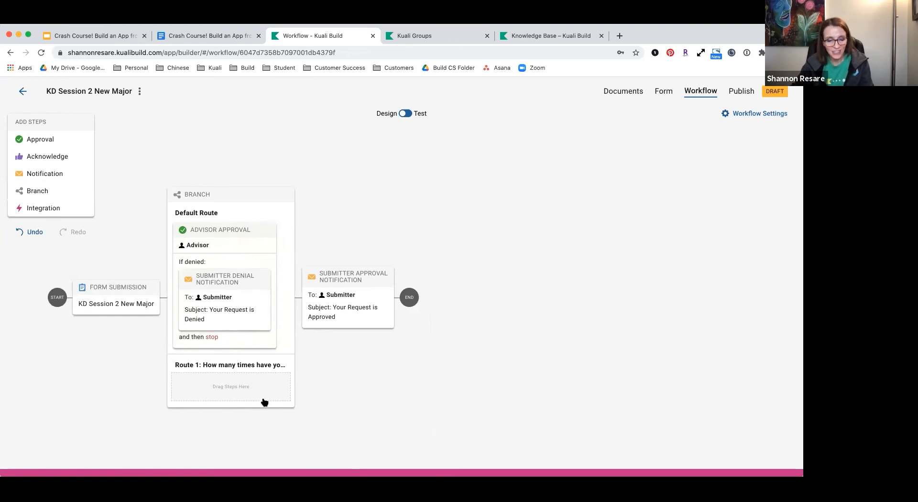
{"action": "left_click_drag", "start_coordinate": [56, 157], "coordinate": [243, 393]}
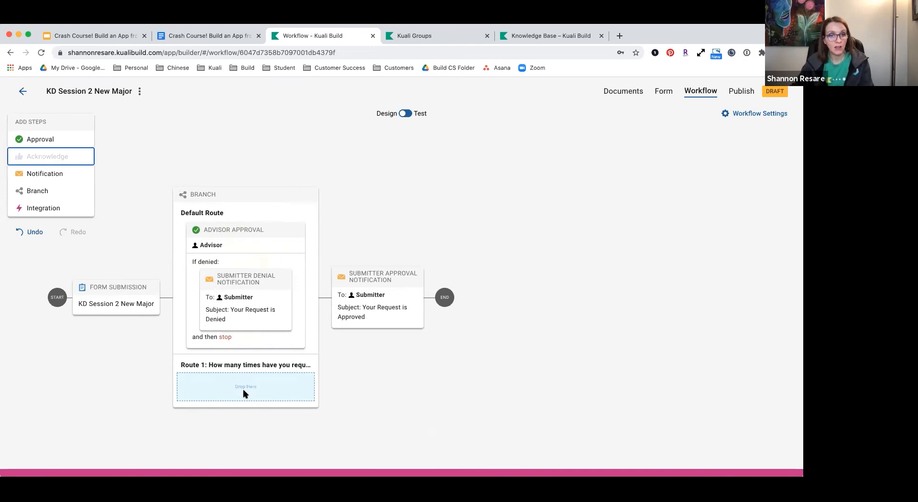
{"action": "left_click_drag", "start_coordinate": [243, 393], "coordinate": [243, 392]}
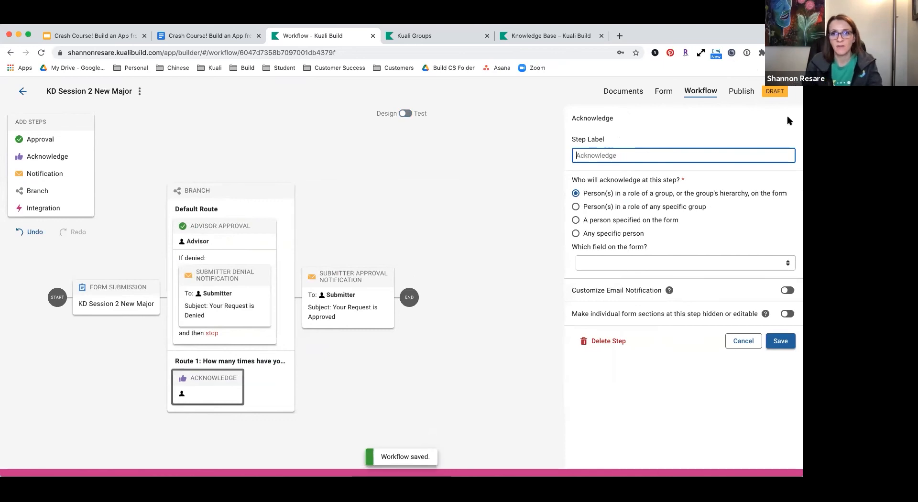
- Label the Route 1 step Advisor Acknowledgement, assign it to the form's Advisor without a customized email notification, and save it
{"action": "left_click", "coordinate": [711, 158]}
{"action": "type", "text": "A"}
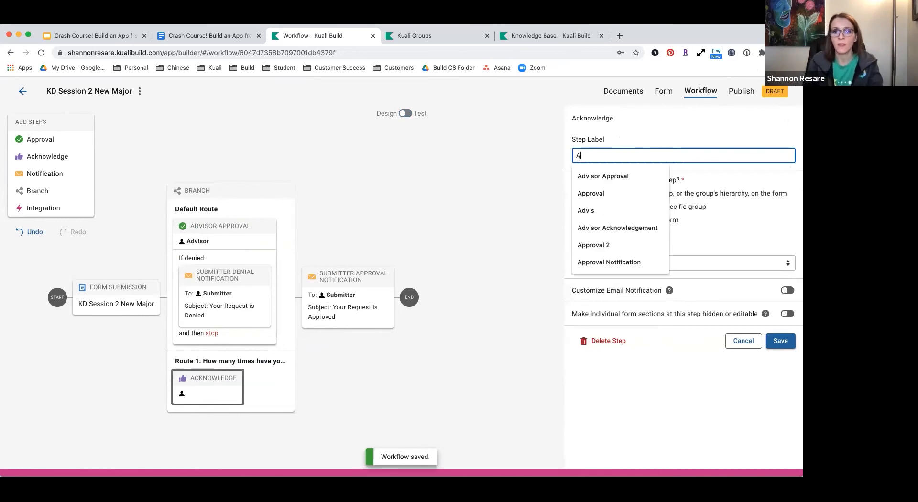
{"action": "type", "text": "dvisor Acknowledgement"}
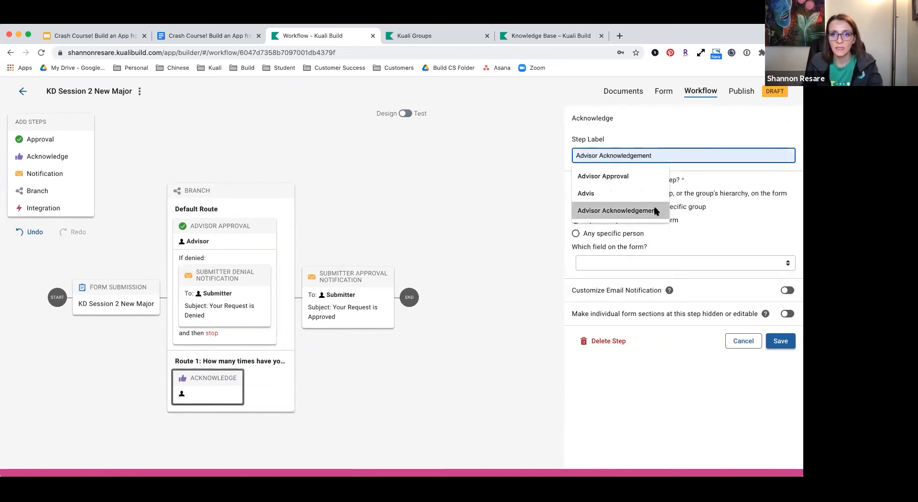
{"action": "left_click", "coordinate": [655, 211]}
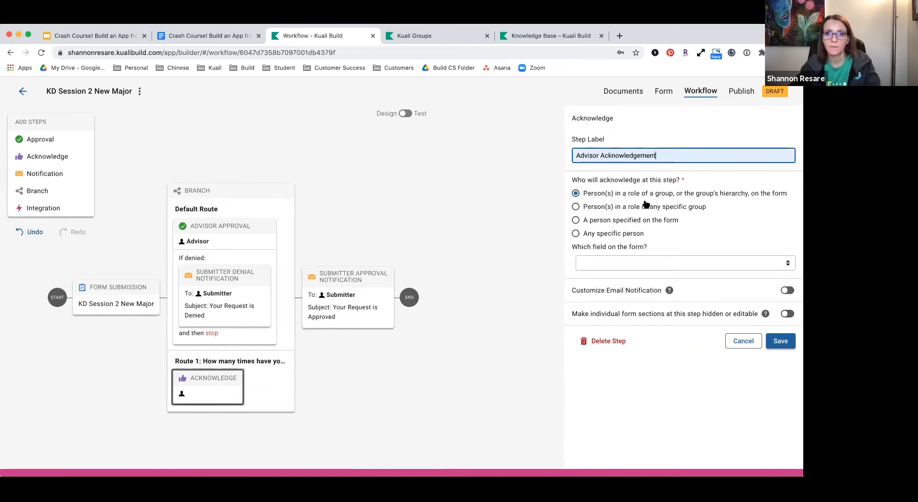
{"action": "left_click", "coordinate": [576, 221]}
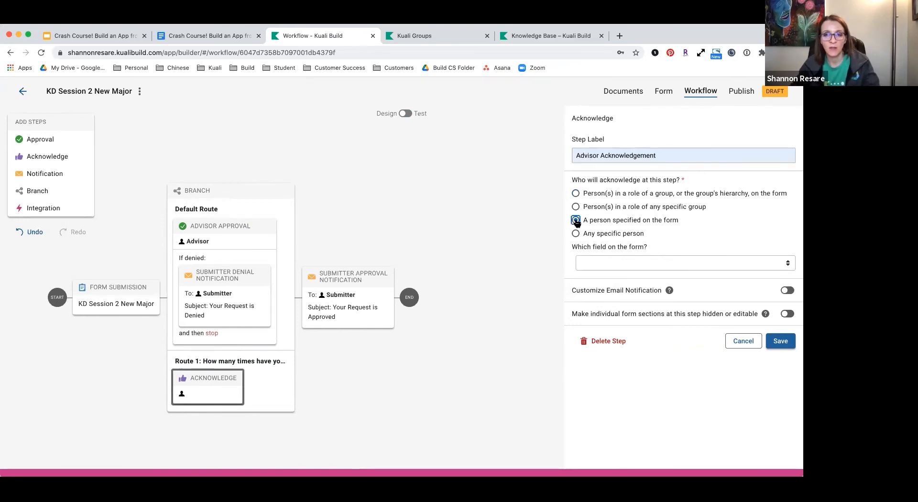
{"action": "left_click", "coordinate": [622, 264]}
{"action": "left_click", "coordinate": [622, 280]}
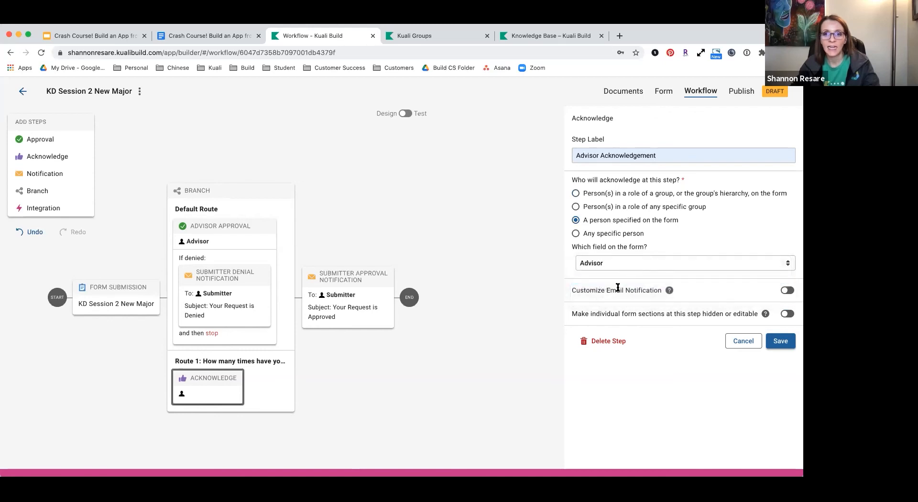
{"action": "left_click", "coordinate": [787, 291]}
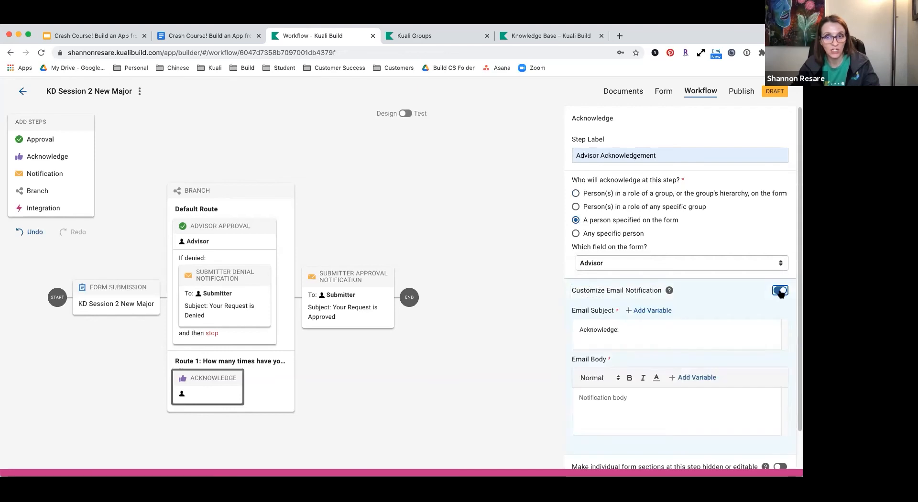
{"action": "left_click", "coordinate": [781, 291]}
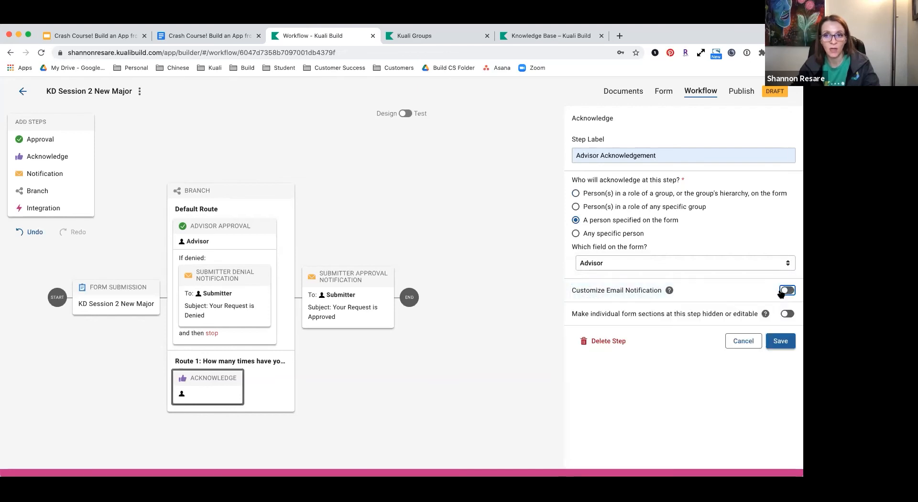
{"action": "left_click", "coordinate": [779, 342]}
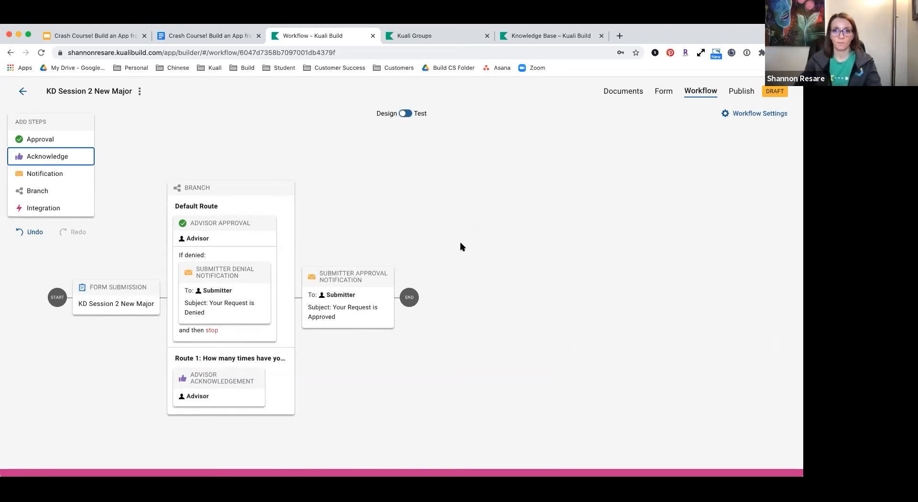
{"action": "key", "text": "super+a"}
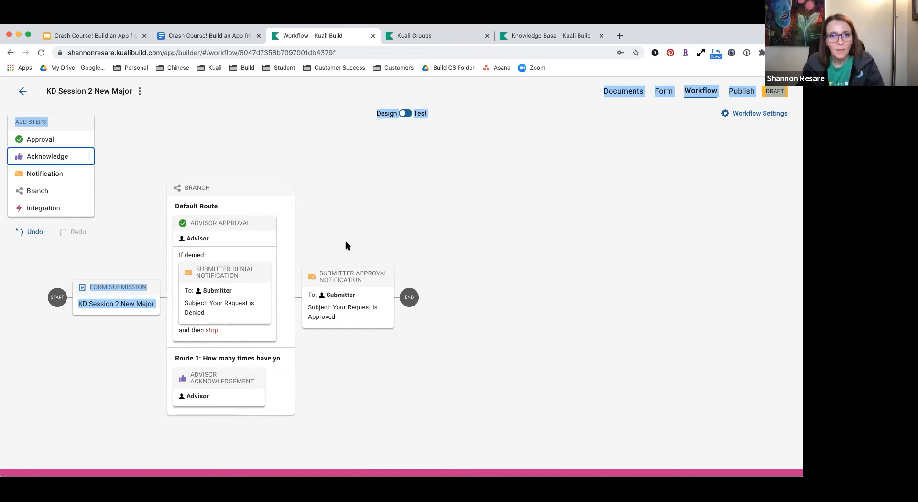
{"action": "left_click", "coordinate": [458, 266]}
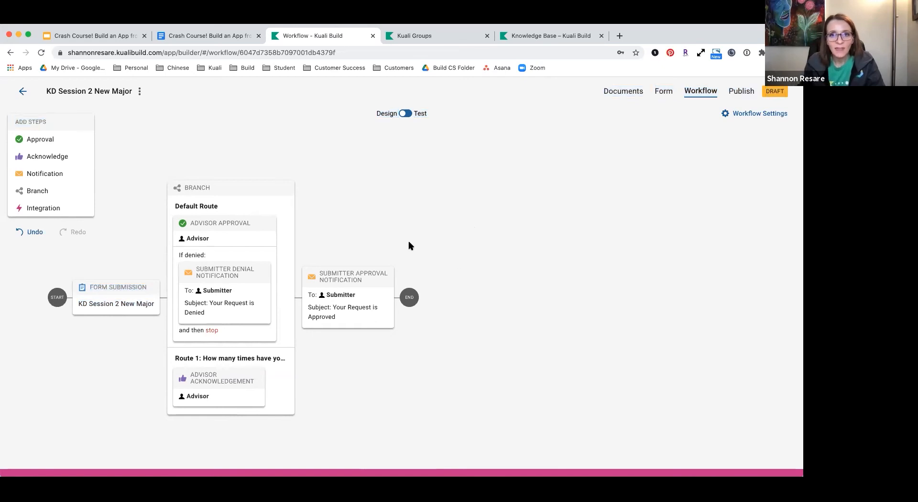
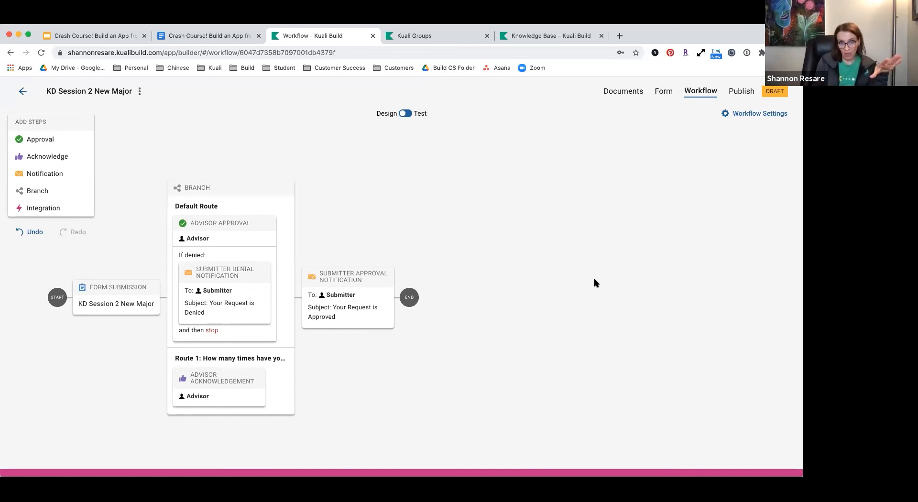
{"action": "left_click", "coordinate": [370, 278]}
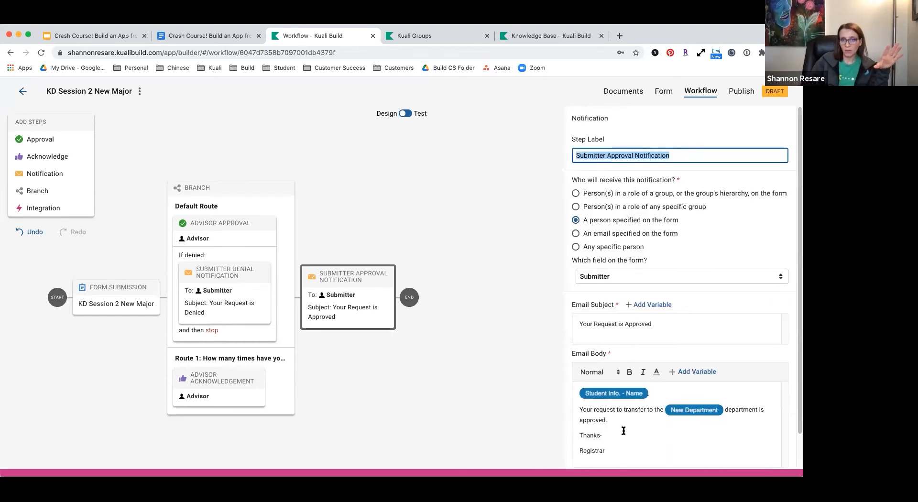
{"action": "left_click", "coordinate": [236, 239]}
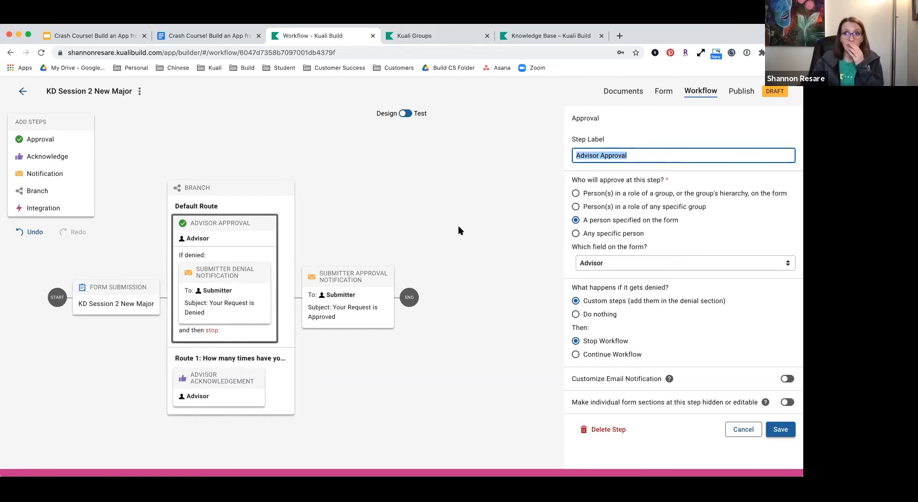
- Add an Integration step after the Submitter Approval Notification using the State Accreditation Office integration, and save it
{"action": "left_click_drag", "start_coordinate": [55, 208], "coordinate": [430, 291]}
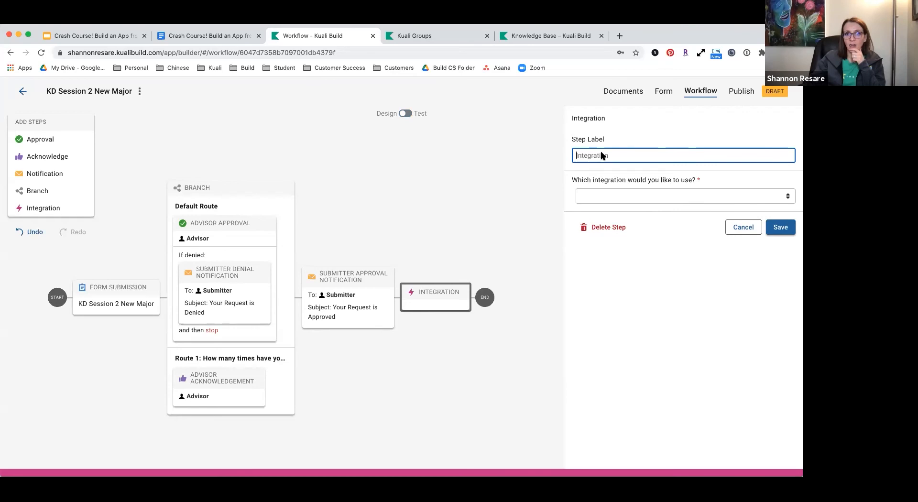
{"action": "left_click", "coordinate": [630, 200]}
{"action": "left_click", "coordinate": [637, 206]}
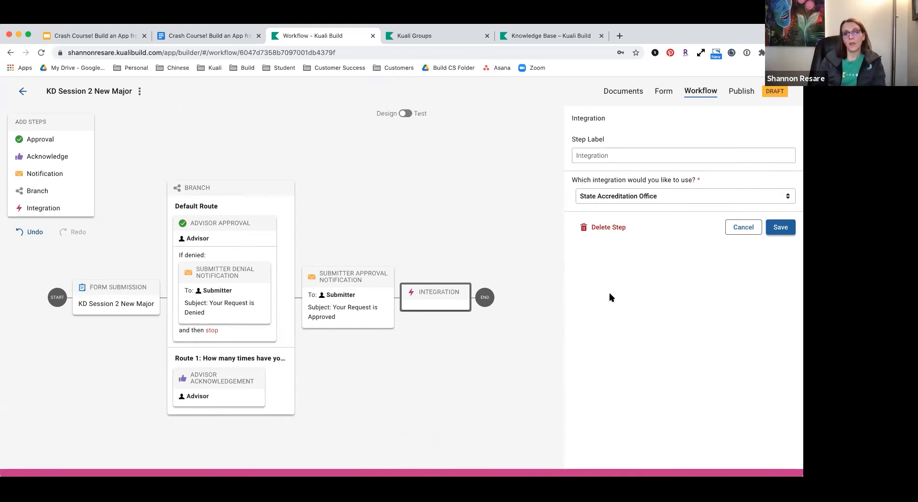
{"action": "left_click", "coordinate": [779, 231]}
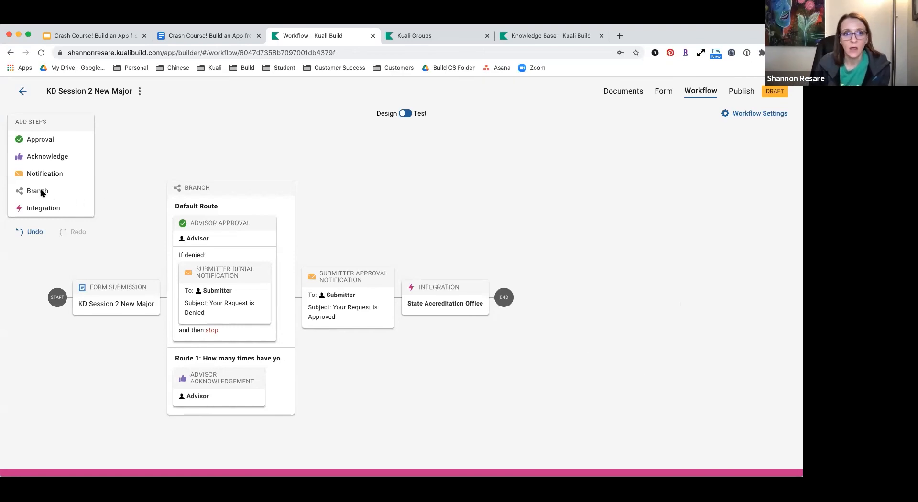
- Add a Branch step between the Submitter Approval Notification and the Integration, with its Default Route set to never run
{"action": "left_click_drag", "start_coordinate": [41, 192], "coordinate": [419, 312]}
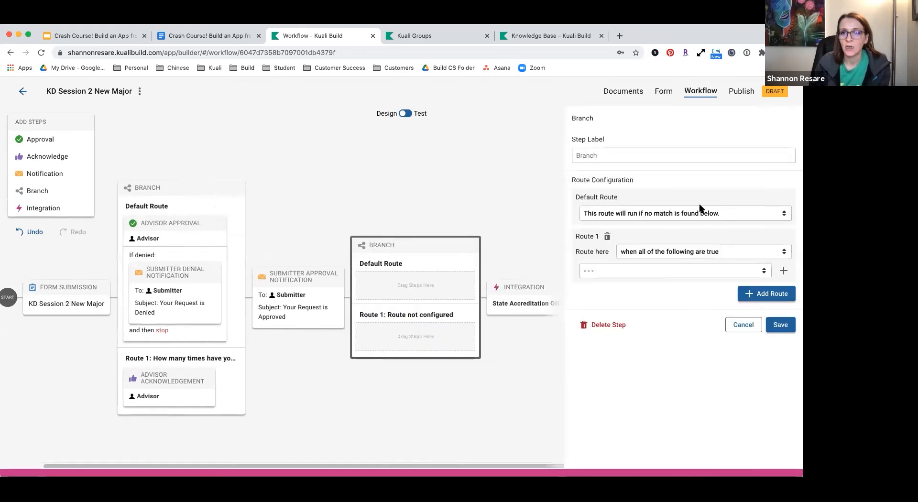
{"action": "left_click", "coordinate": [702, 213]}
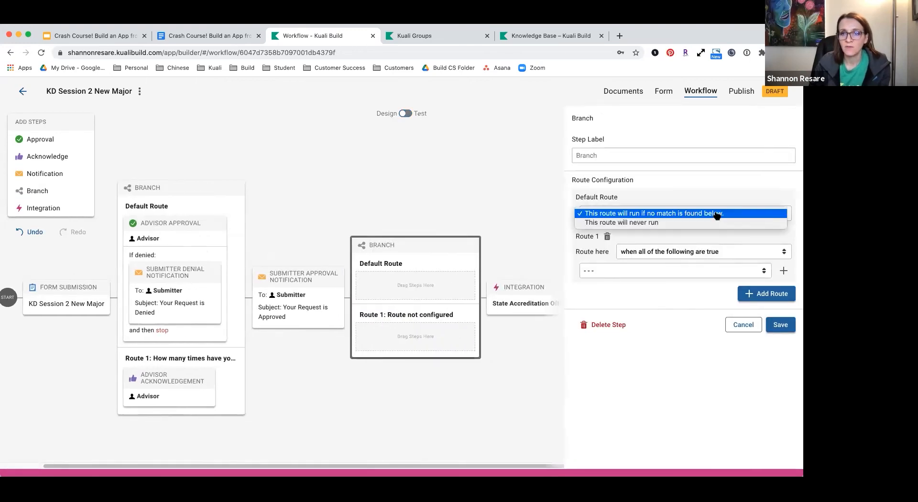
{"action": "left_click", "coordinate": [699, 223]}
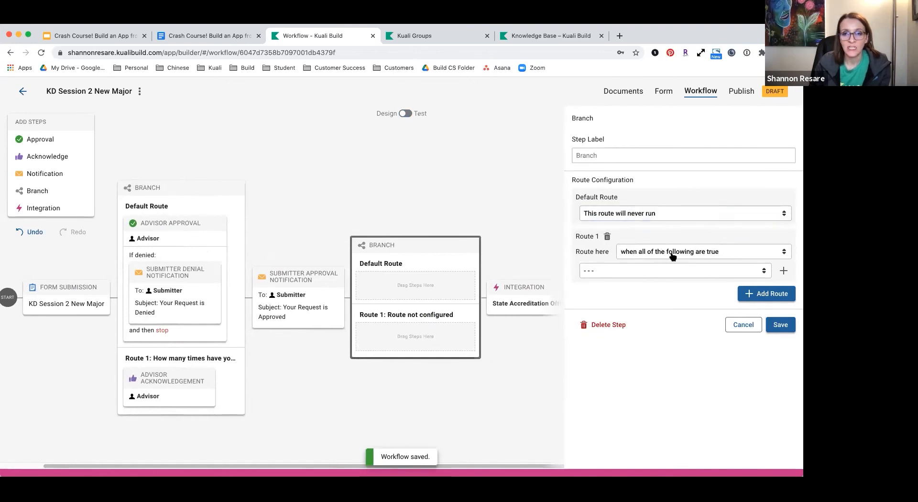
- Configure the new branch's Route 1 to run when "How many times have you requested to change your major?" is 4+, and save it
{"action": "left_click", "coordinate": [668, 270]}
{"action": "scroll", "coordinate": [665, 325], "scroll_direction": "down", "scroll_amount": 3}
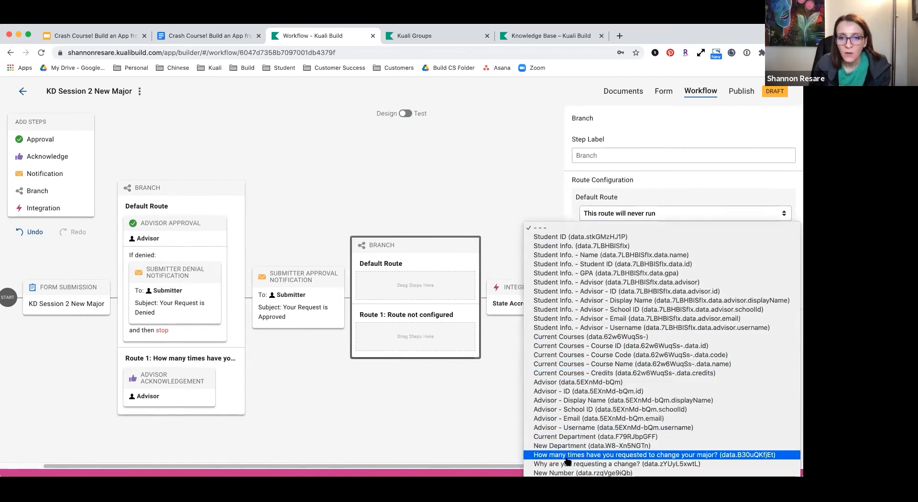
{"action": "left_click", "coordinate": [570, 455]}
{"action": "left_click", "coordinate": [676, 274]}
{"action": "left_click", "coordinate": [662, 280]}
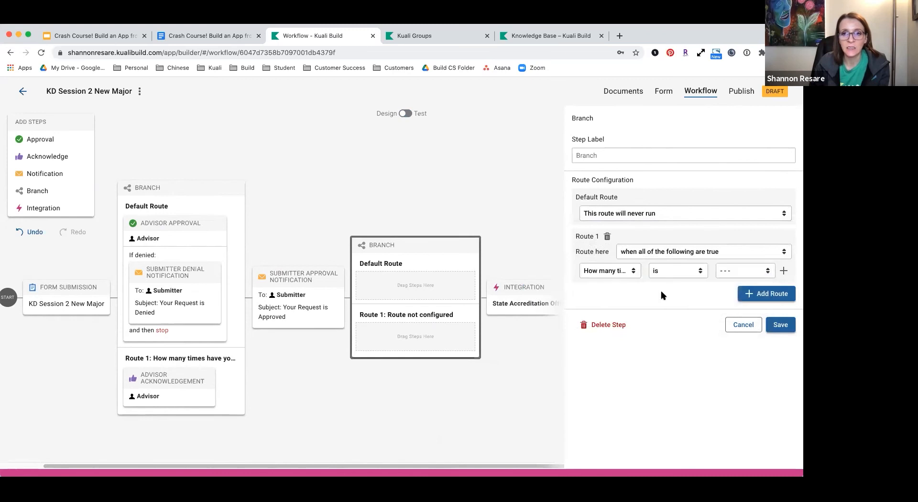
{"action": "left_click", "coordinate": [720, 270]}
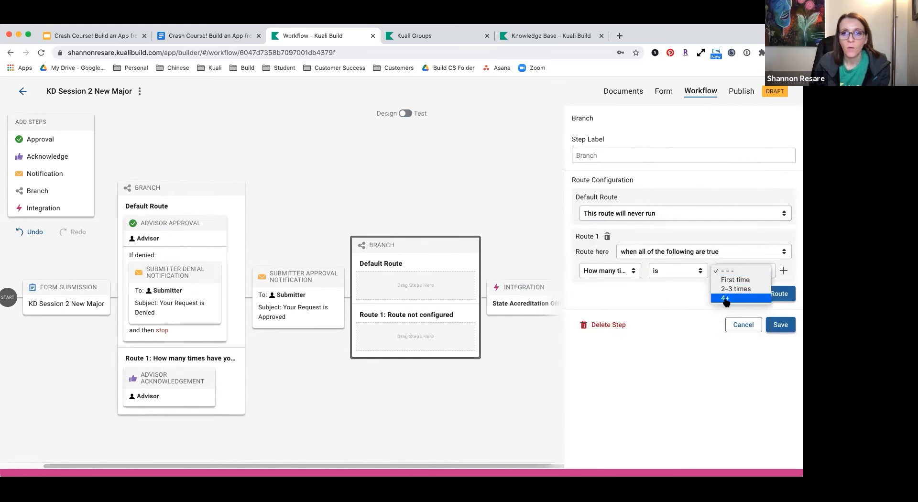
{"action": "left_click", "coordinate": [725, 300]}
{"action": "left_click", "coordinate": [781, 326]}
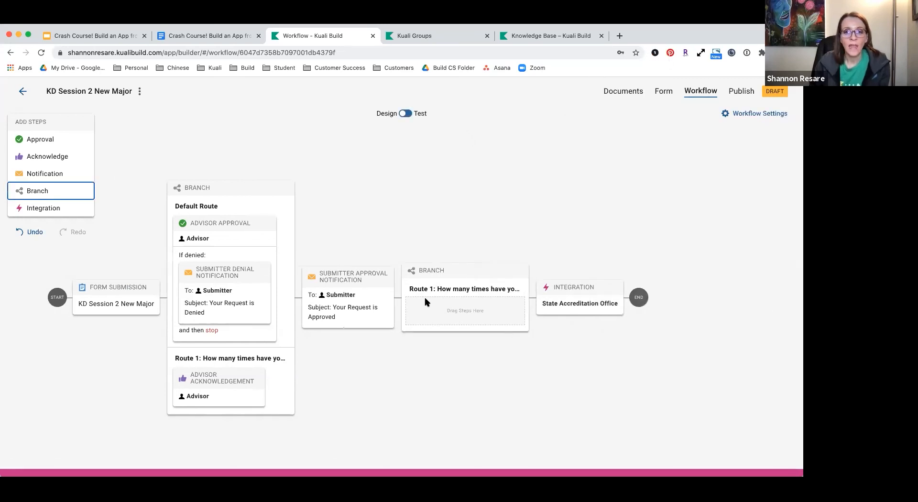
- Add an Approval step to the new branch's Route 1, assign it to yourself as a specific person, and save it
{"action": "left_click_drag", "start_coordinate": [50, 144], "coordinate": [497, 318]}
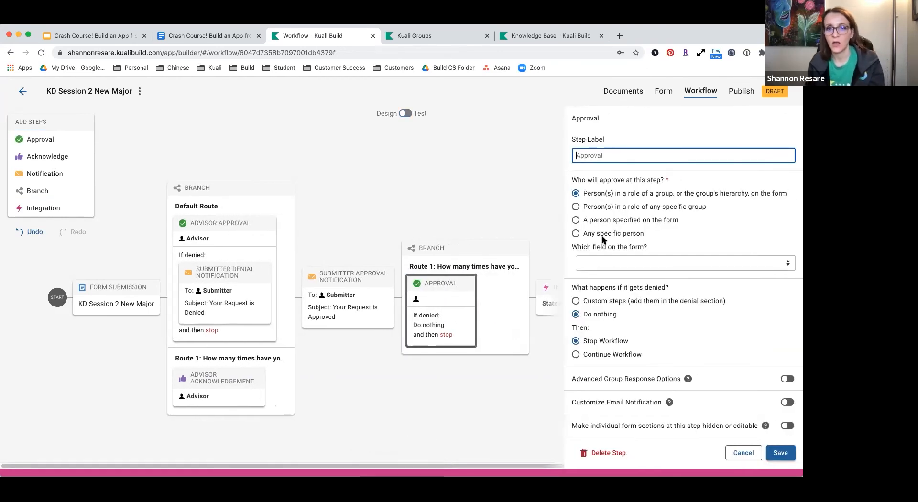
{"action": "left_click", "coordinate": [604, 234]}
{"action": "left_click", "coordinate": [600, 258]}
{"action": "left_click", "coordinate": [607, 303]}
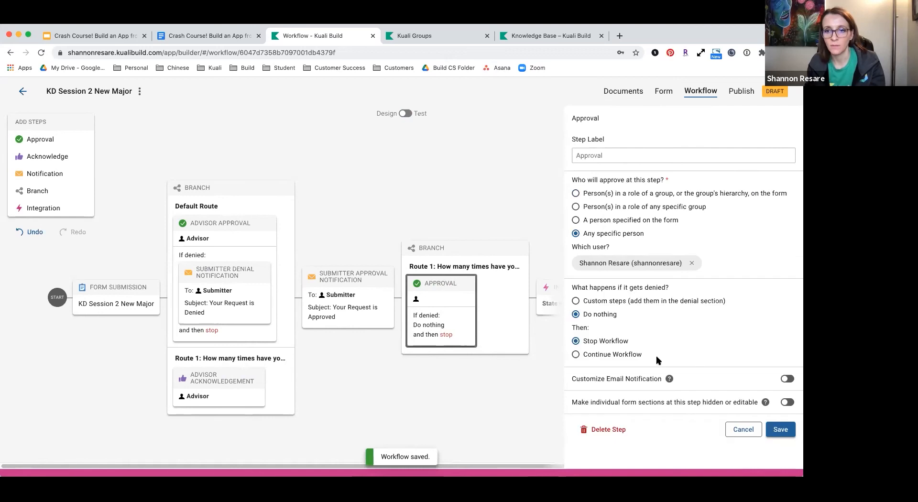
{"action": "left_click", "coordinate": [781, 431]}
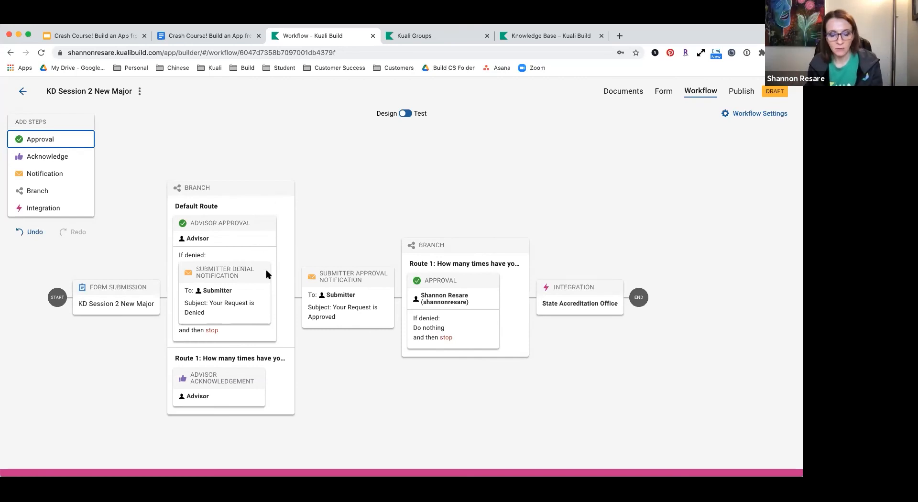
- Enable section-level visibility on the Advisor Approval step, make the Reason for Major Change section editable, and save it
{"action": "left_click", "coordinate": [248, 234]}
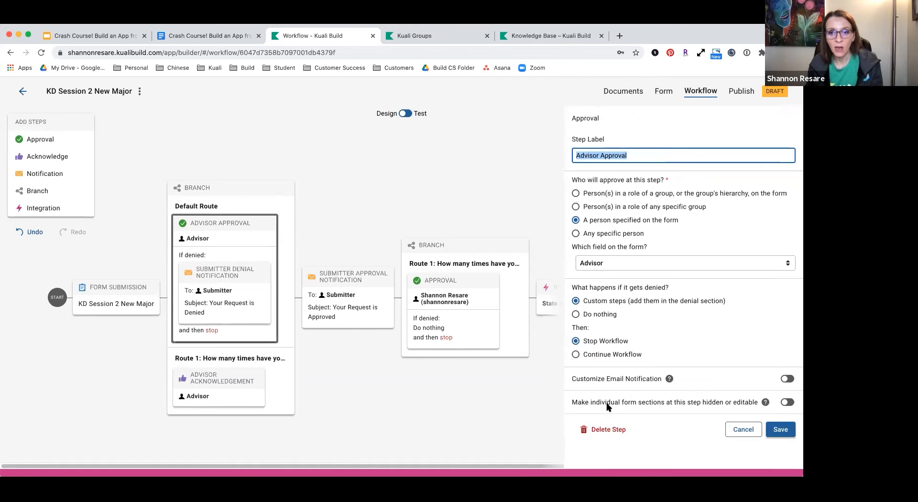
{"action": "left_click", "coordinate": [788, 403]}
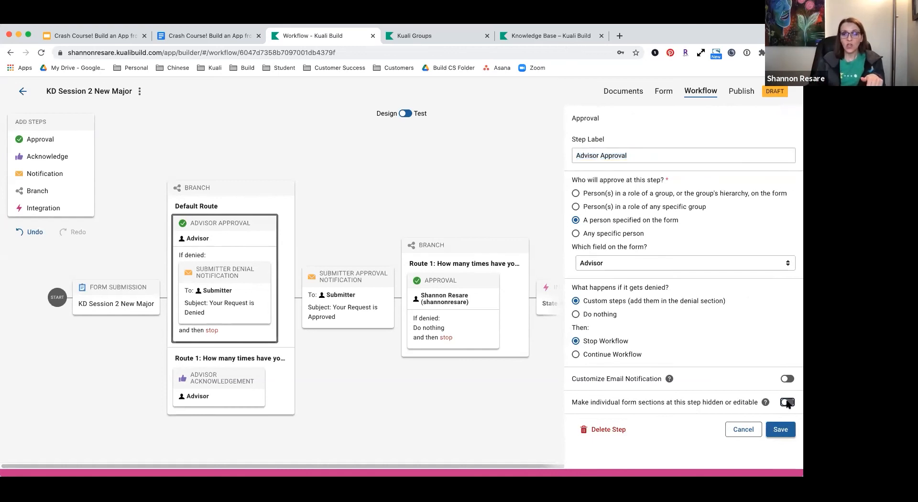
{"action": "scroll", "coordinate": [718, 363], "scroll_direction": "down", "scroll_amount": 3}
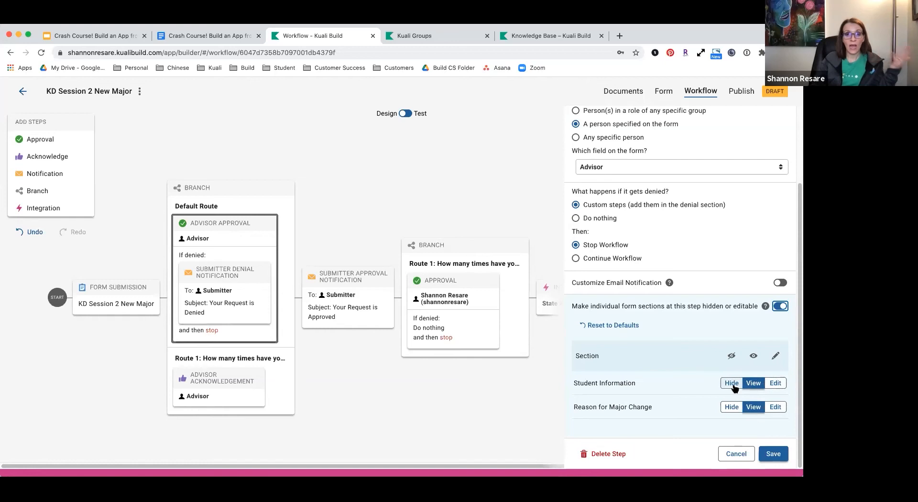
{"action": "left_click", "coordinate": [777, 411]}
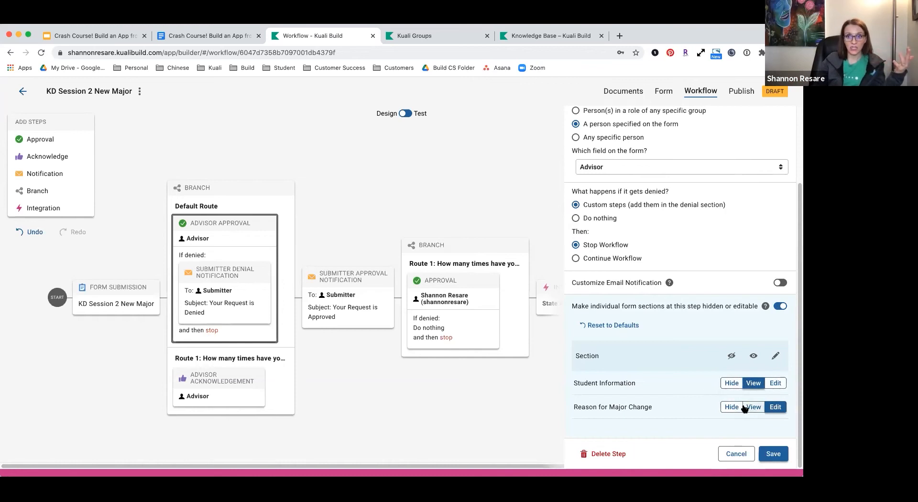
{"action": "left_click", "coordinate": [766, 453]}
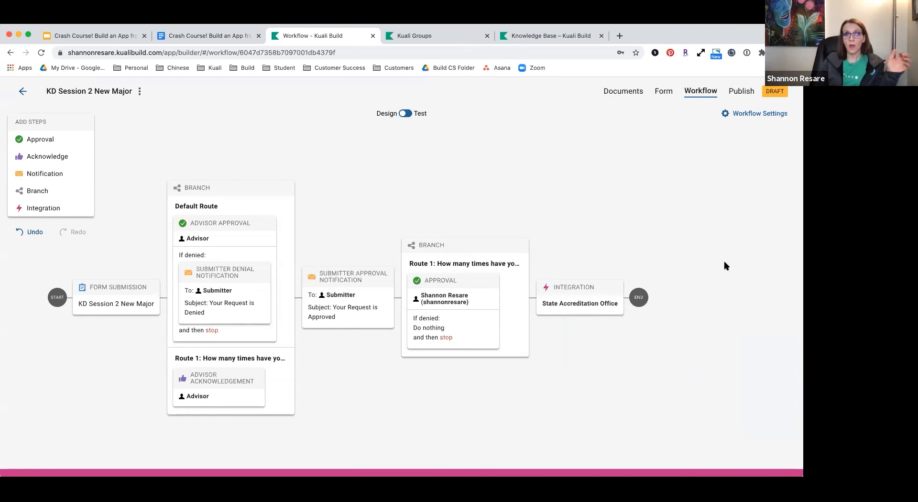
- Start a workflow test and fill in the student ID, an advisor, and Biology as the new department
{"action": "left_click", "coordinate": [407, 114]}
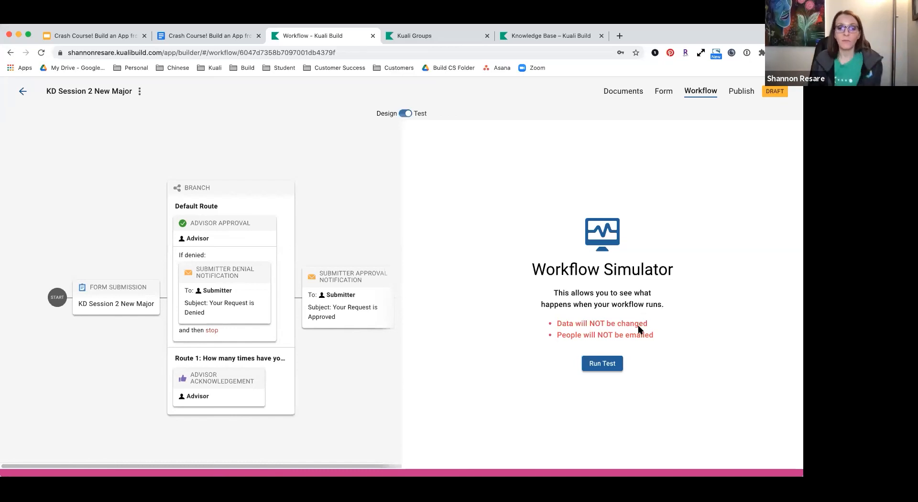
{"action": "left_click", "coordinate": [611, 367]}
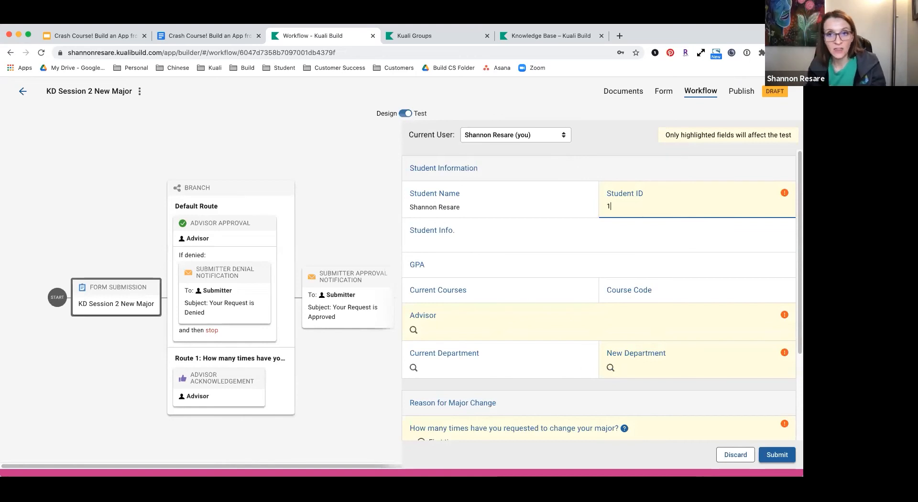
{"action": "scroll", "coordinate": [497, 323], "scroll_direction": "down", "scroll_amount": 3}
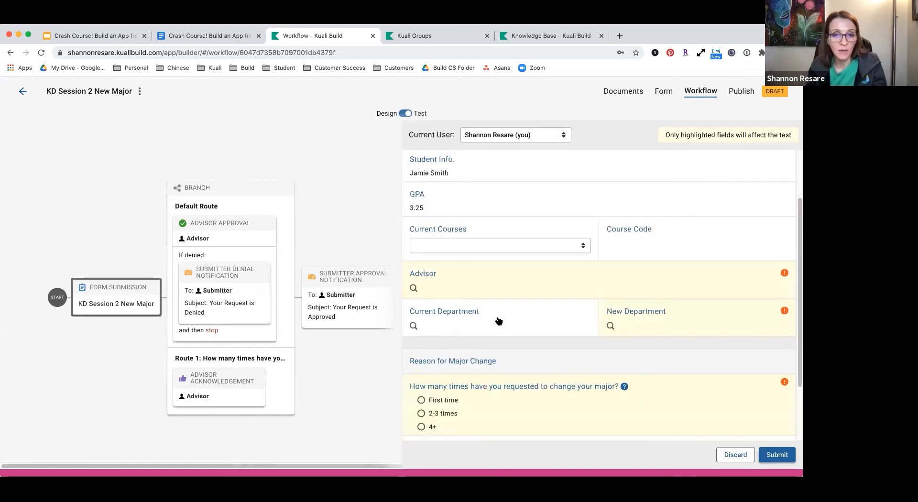
{"action": "left_click", "coordinate": [485, 296]}
{"action": "left_click", "coordinate": [478, 374]}
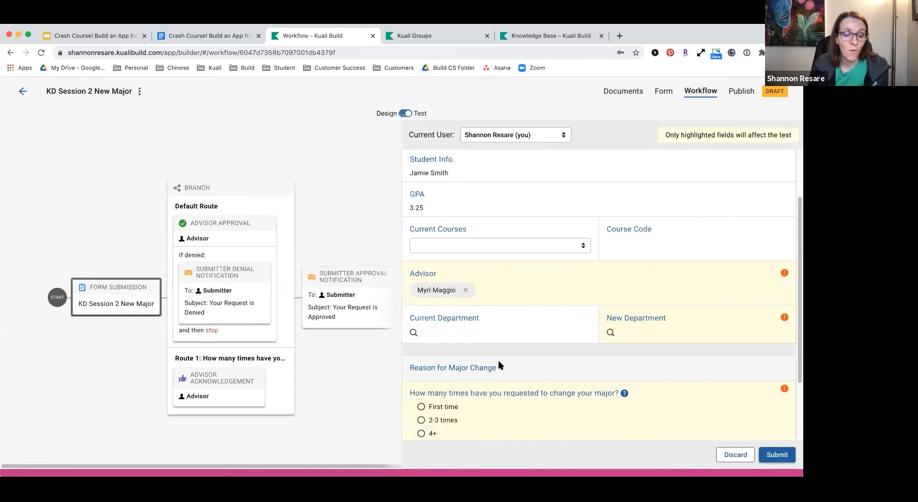
{"action": "left_click", "coordinate": [621, 335]}
{"action": "left_click", "coordinate": [629, 430]}
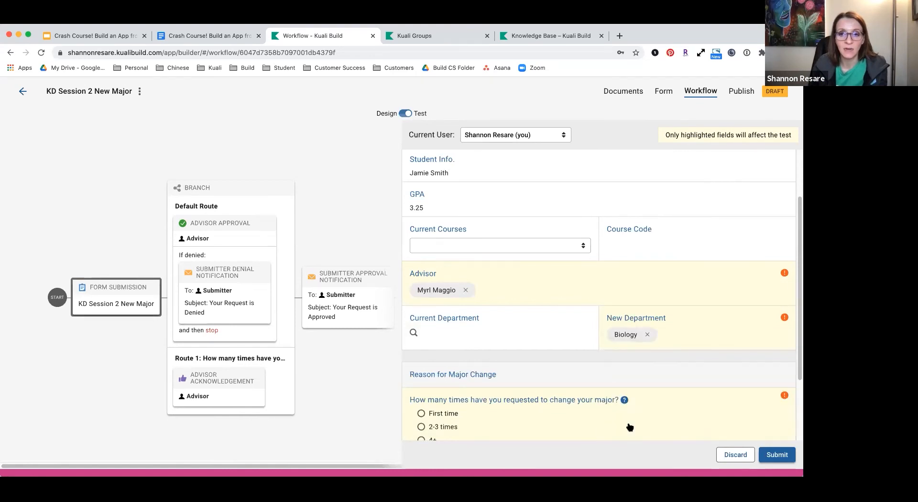
- Answer First time for the number of major change requests and submit the test form
{"action": "scroll", "coordinate": [575, 379], "scroll_direction": "down", "scroll_amount": 3}
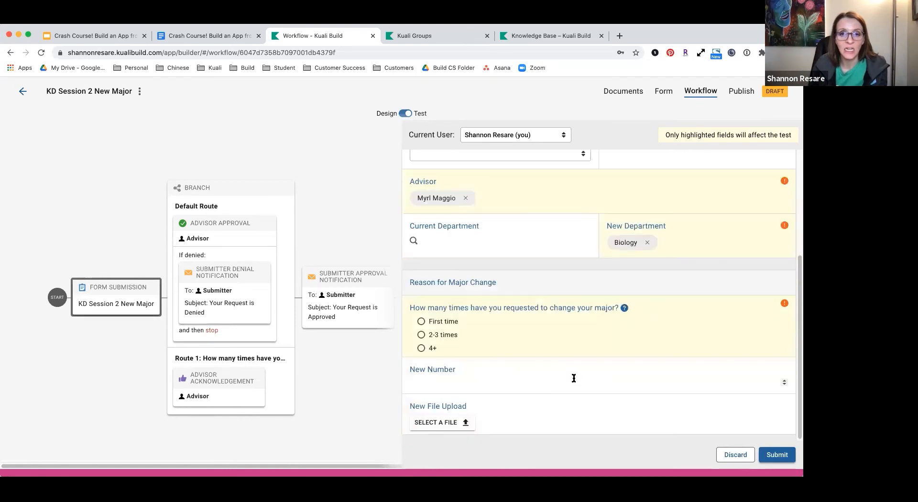
{"action": "left_click", "coordinate": [421, 323]}
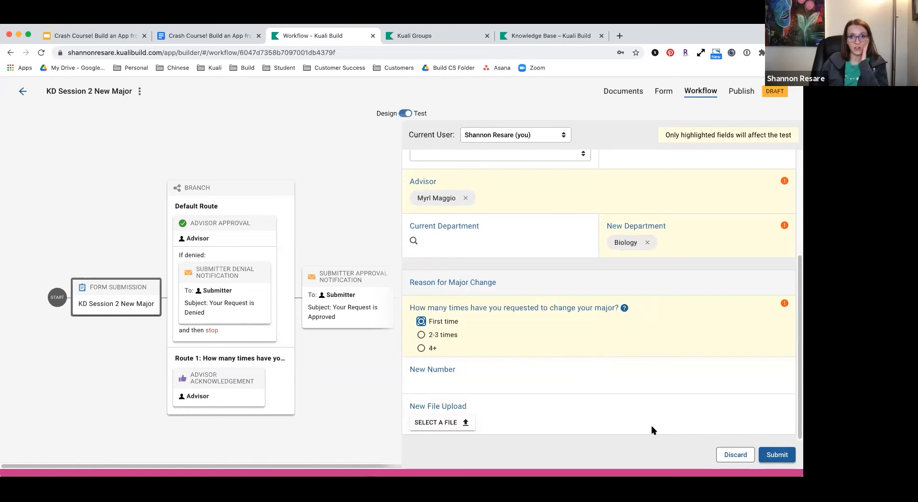
{"action": "left_click", "coordinate": [786, 457]}
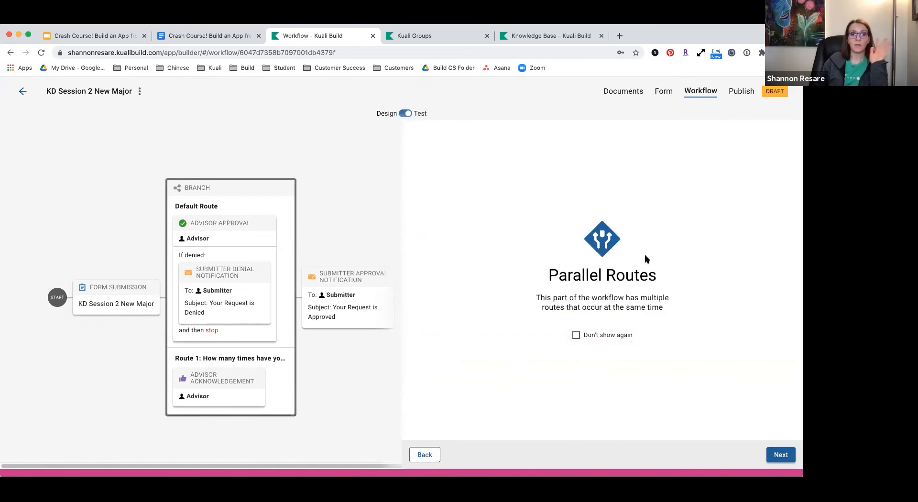
- Continue the test into Route 1, review the advisor's notification email and the submitted form, and acknowledge the request
{"action": "left_click", "coordinate": [784, 454]}
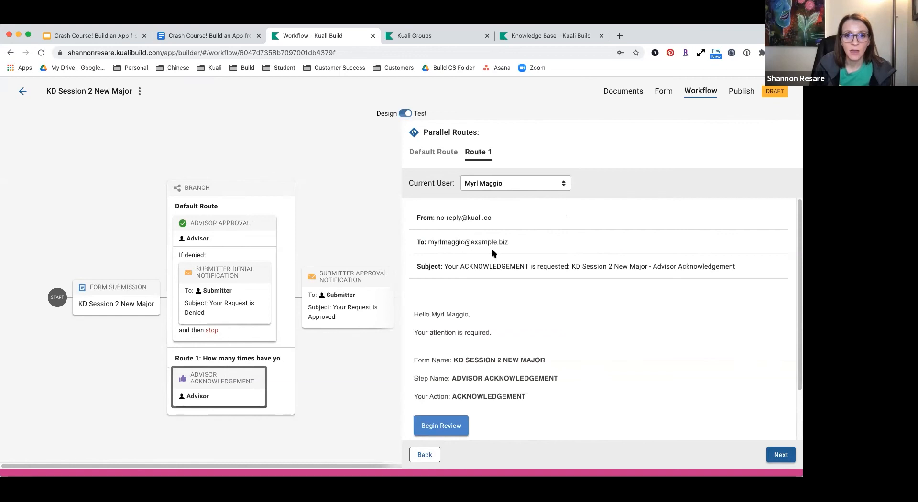
{"action": "scroll", "coordinate": [506, 278], "scroll_direction": "down", "scroll_amount": 2}
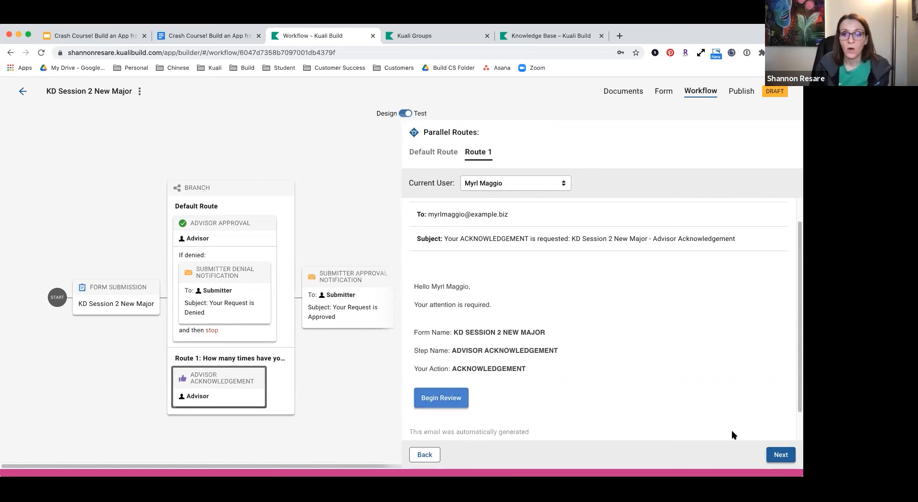
{"action": "left_click", "coordinate": [454, 403]}
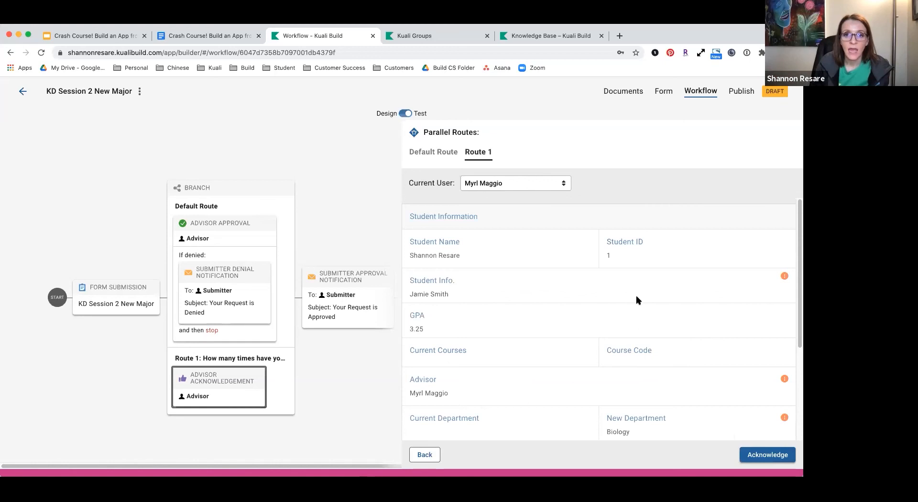
{"action": "scroll", "coordinate": [592, 247], "scroll_direction": "down", "scroll_amount": 2}
{"action": "scroll", "coordinate": [502, 247], "scroll_direction": "down", "scroll_amount": 3}
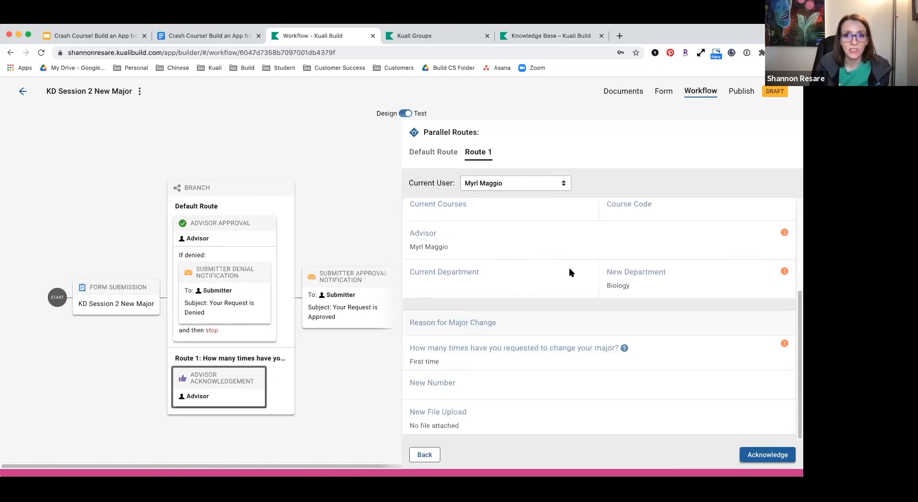
{"action": "left_click", "coordinate": [764, 459]}
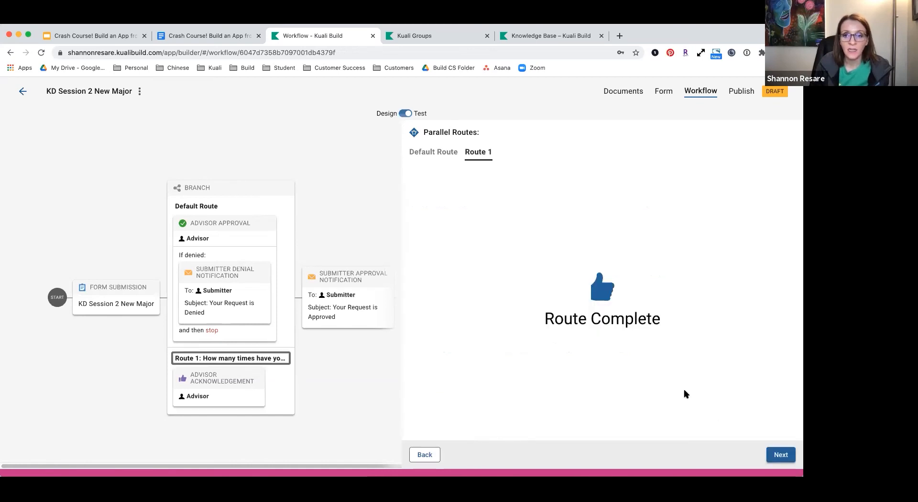
- Step the test through the submitter approval email, the second branch and the integration to the end of the workflow
{"action": "left_click", "coordinate": [769, 452]}
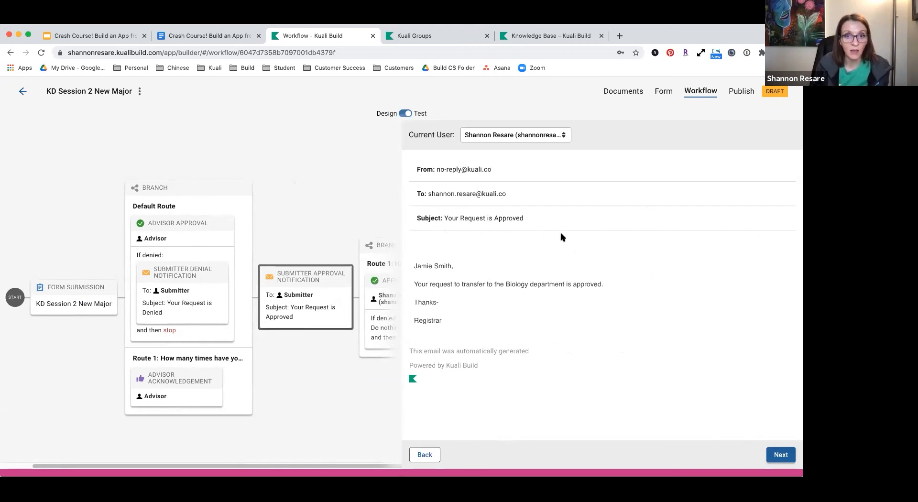
{"action": "left_click", "coordinate": [782, 455]}
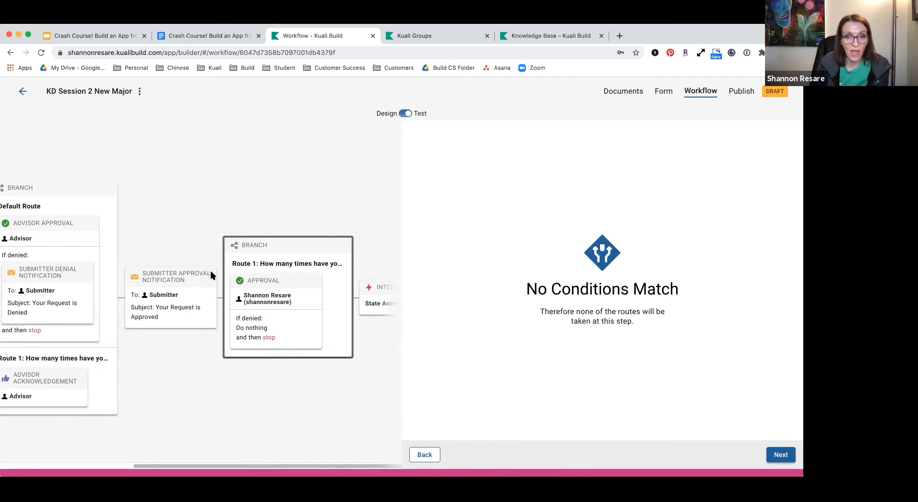
{"action": "left_click", "coordinate": [780, 457]}
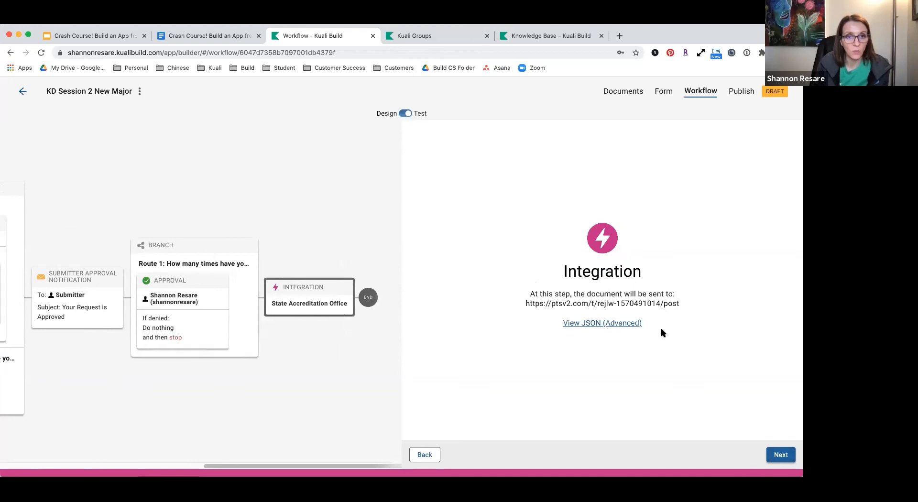
{"action": "left_click", "coordinate": [786, 452]}
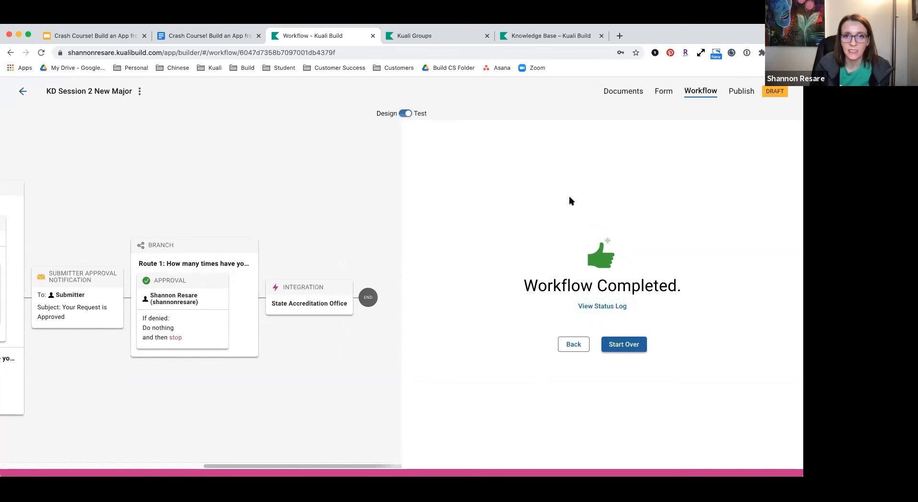
- Return the workflow to design mode and open the app's Documents page
{"action": "left_click", "coordinate": [406, 113]}
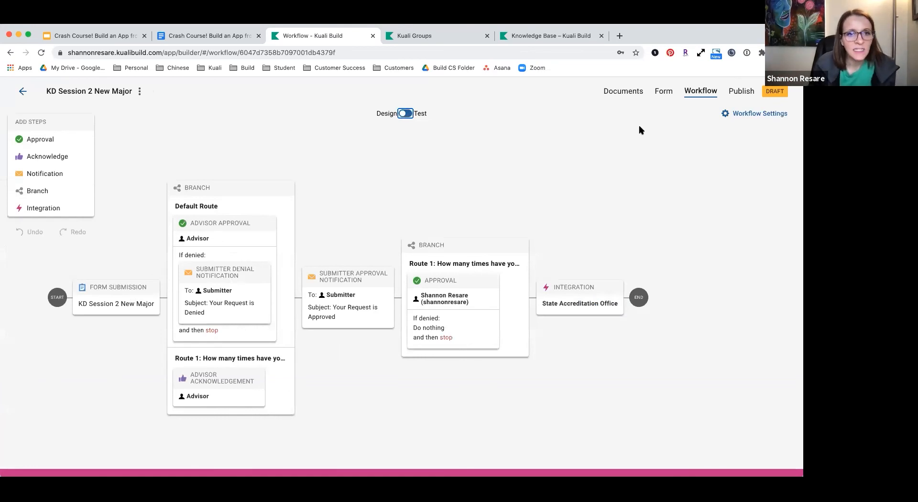
{"action": "left_click", "coordinate": [575, 156]}
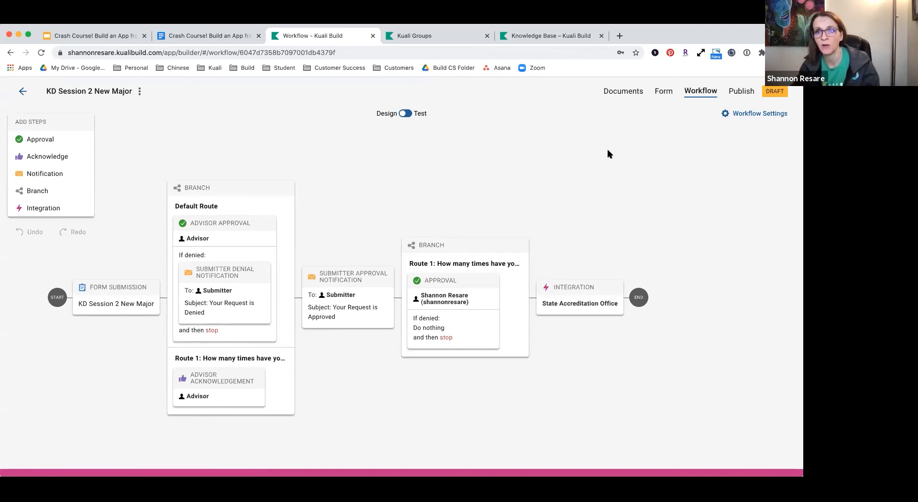
{"action": "left_click", "coordinate": [644, 96]}
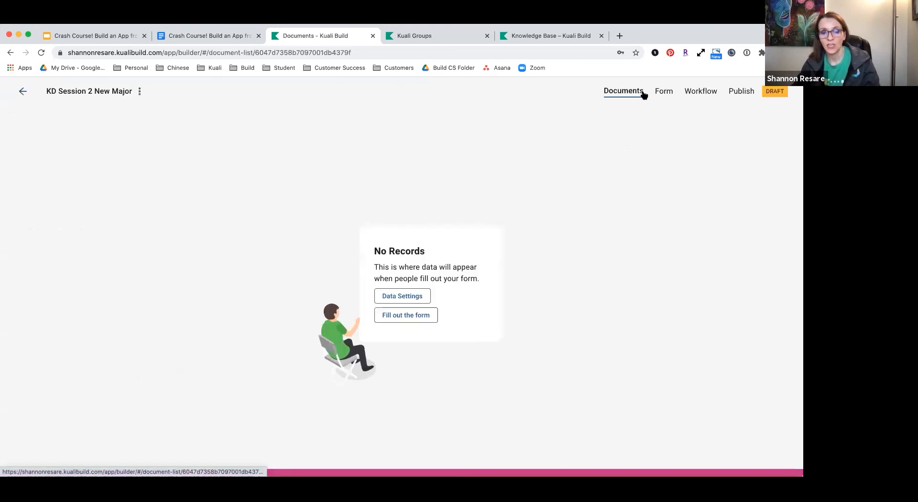
- Open the Program Change Request app's document list and reset its filters and columns to the default view
{"action": "left_click", "coordinate": [23, 93]}
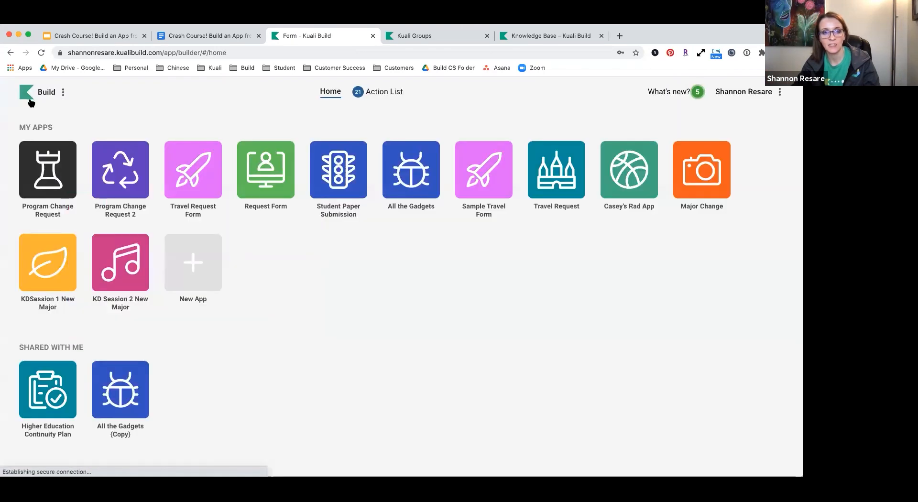
{"action": "left_click", "coordinate": [34, 170]}
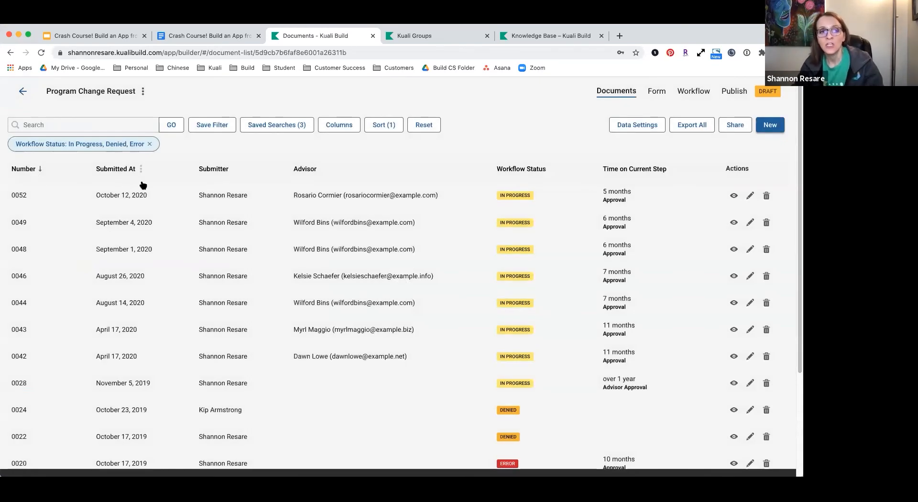
{"action": "left_click", "coordinate": [421, 125]}
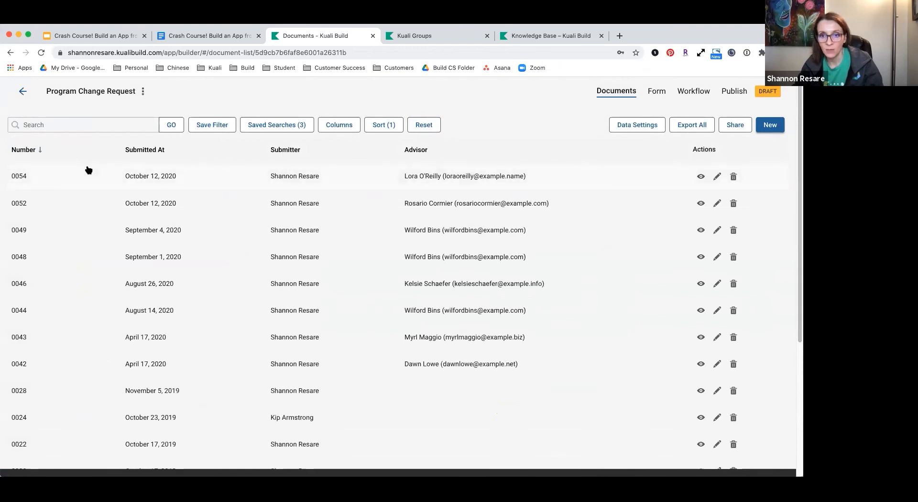
{"action": "scroll", "coordinate": [151, 292], "scroll_direction": "down", "scroll_amount": 3}
{"action": "scroll", "coordinate": [152, 290], "scroll_direction": "up", "scroll_amount": 3}
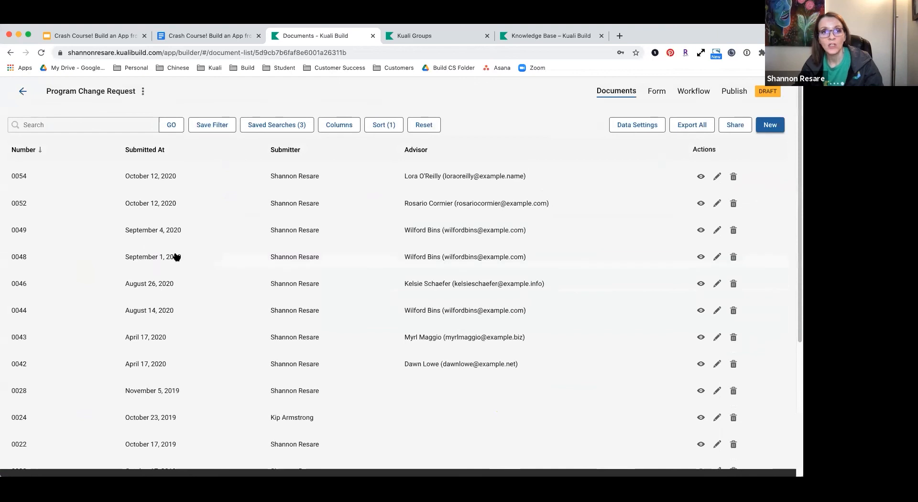
{"action": "left_click", "coordinate": [104, 128]}
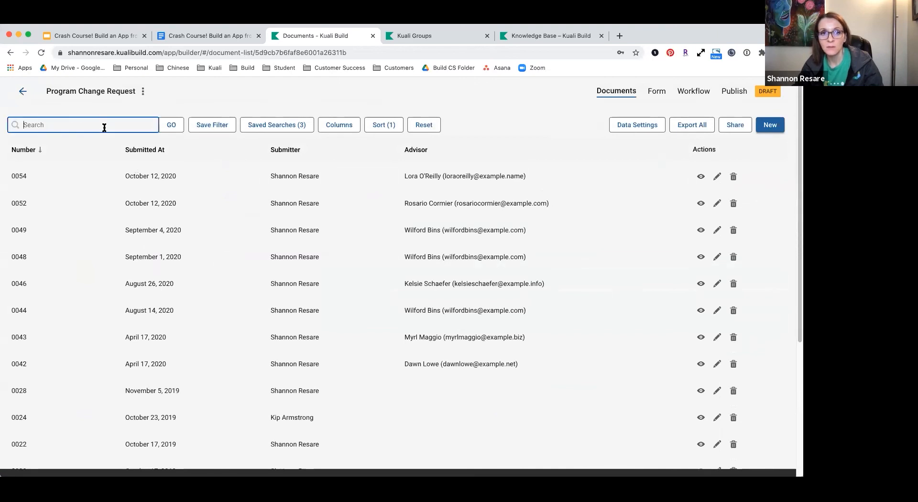
- Hide and reshow the Number column, then show Workflow Total Run Time, Workflow Status and Time on Current Step
{"action": "left_click", "coordinate": [333, 130]}
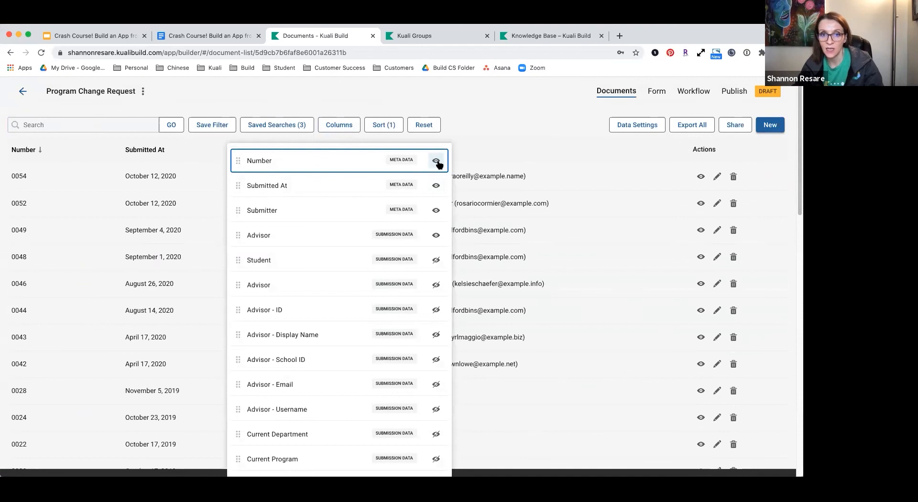
{"action": "left_click", "coordinate": [437, 162]}
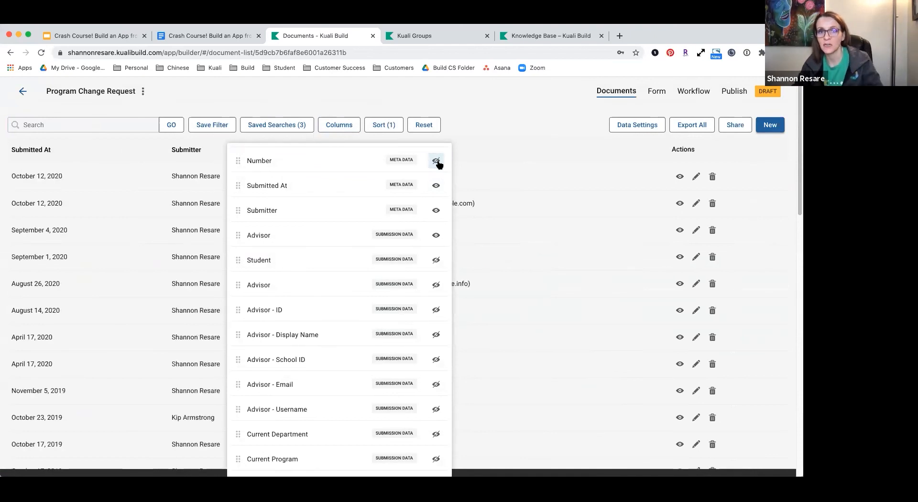
{"action": "left_click", "coordinate": [437, 161]}
{"action": "scroll", "coordinate": [381, 226], "scroll_direction": "down", "scroll_amount": 1}
{"action": "scroll", "coordinate": [381, 226], "scroll_direction": "down", "scroll_amount": 15}
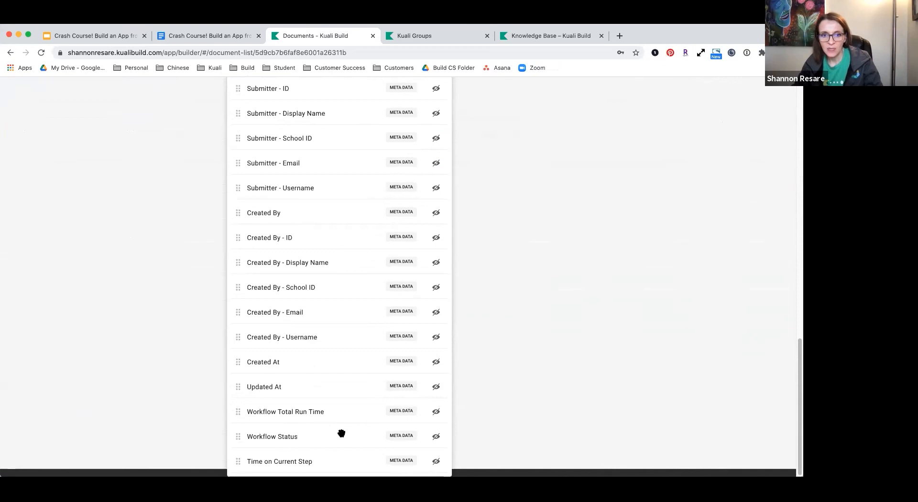
{"action": "left_click", "coordinate": [436, 414]}
{"action": "left_click", "coordinate": [438, 433]}
{"action": "left_click", "coordinate": [437, 463]}
{"action": "left_click", "coordinate": [464, 430]}
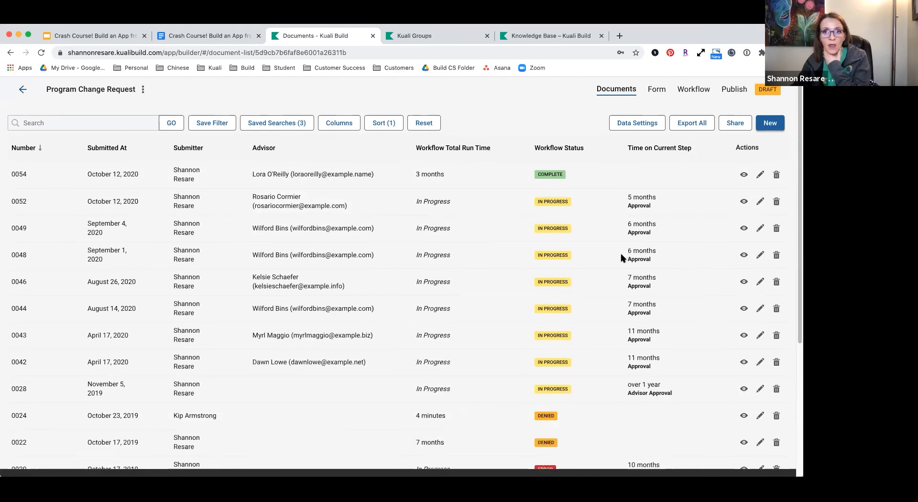
- Filter the document list to requests whose Workflow Status is In Progress
{"action": "scroll", "coordinate": [616, 244], "scroll_direction": "down", "scroll_amount": 1}
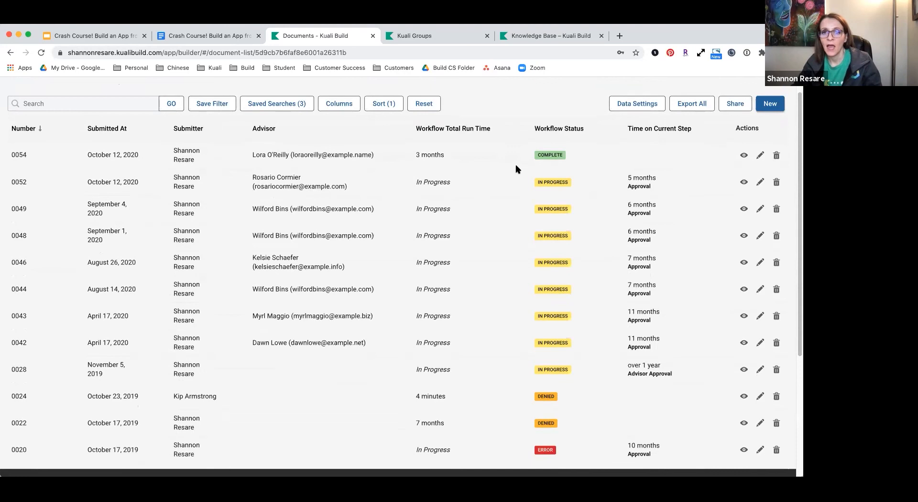
{"action": "scroll", "coordinate": [548, 416], "scroll_direction": "down", "scroll_amount": 3}
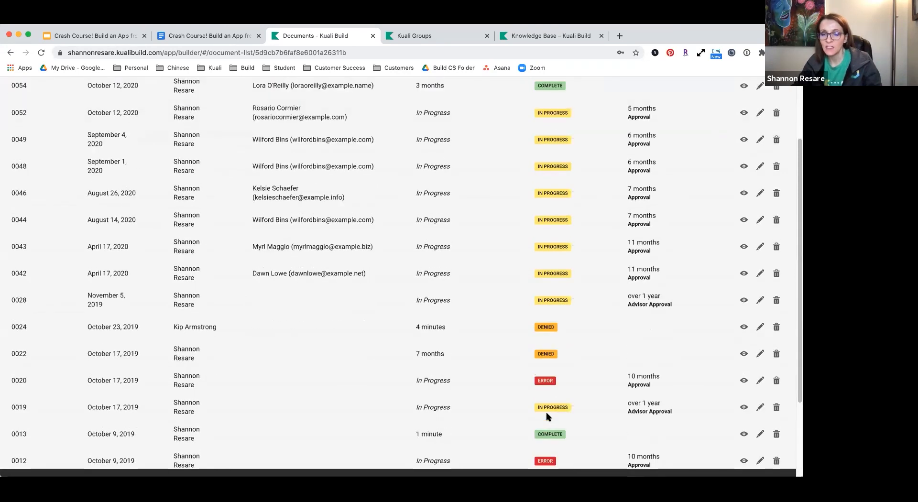
{"action": "scroll", "coordinate": [574, 412], "scroll_direction": "up", "scroll_amount": 4}
{"action": "left_click", "coordinate": [567, 154]}
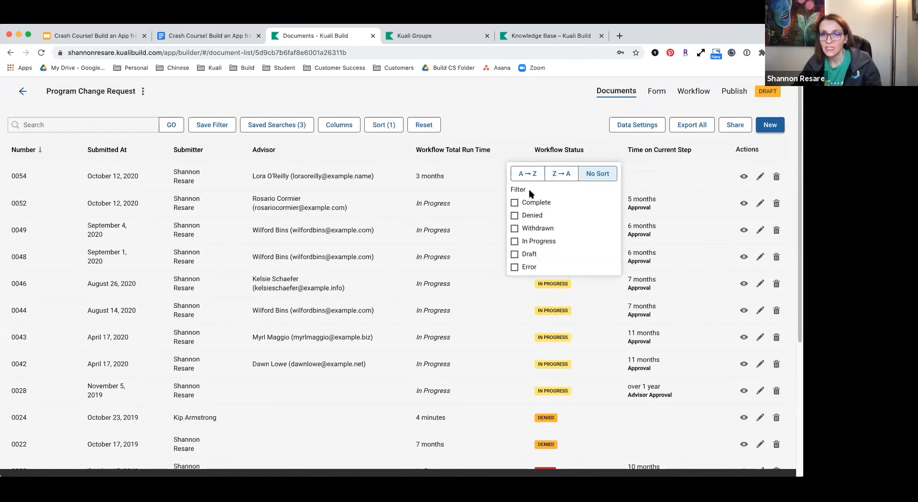
{"action": "left_click", "coordinate": [515, 242]}
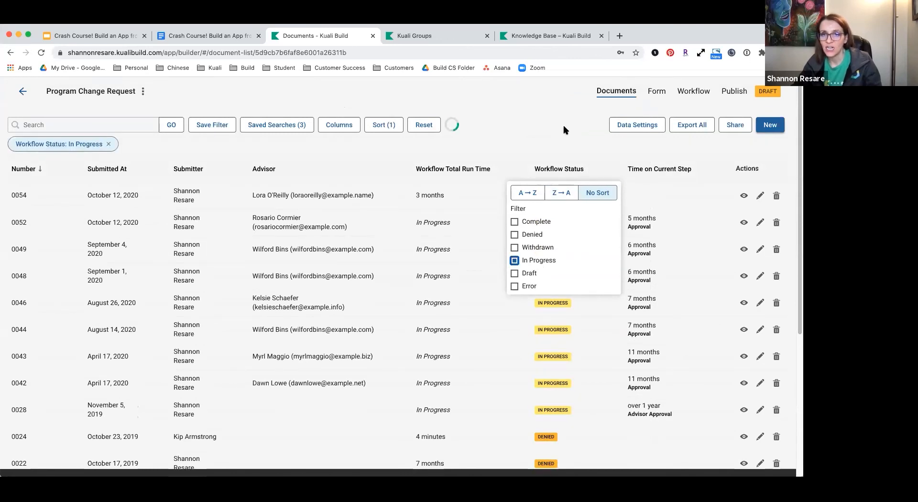
{"action": "left_click", "coordinate": [563, 116]}
{"action": "scroll", "coordinate": [555, 212], "scroll_direction": "down", "scroll_amount": 1}
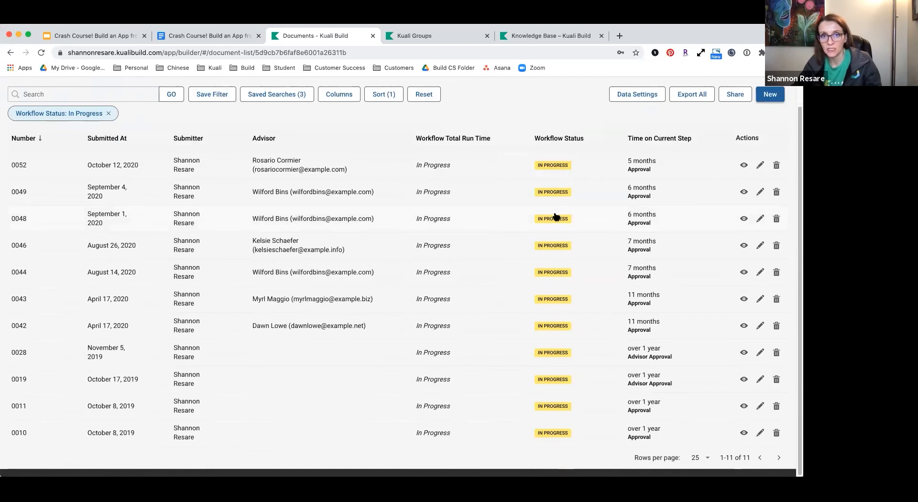
{"action": "scroll", "coordinate": [556, 213], "scroll_direction": "up", "scroll_amount": 1}
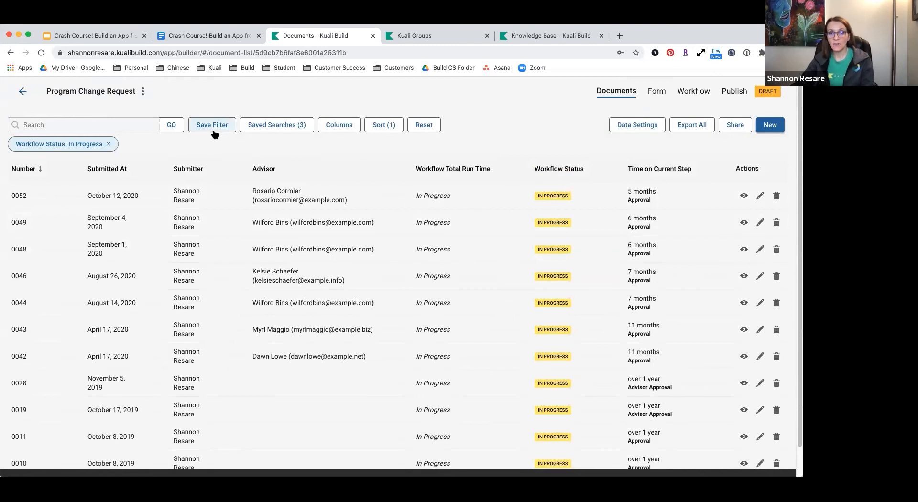
- Look at the list's saved searches and the default view options in the data settings
{"action": "left_click", "coordinate": [274, 126]}
{"action": "left_click", "coordinate": [412, 146]}
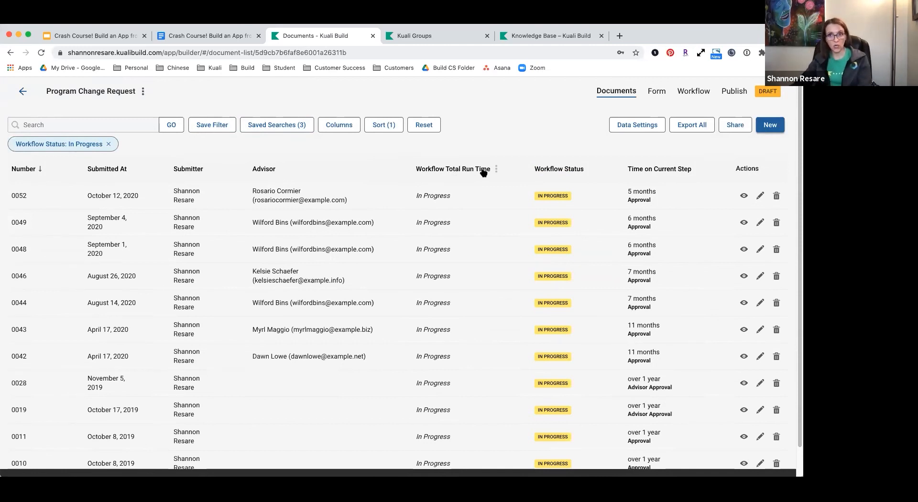
{"action": "left_click", "coordinate": [631, 127]}
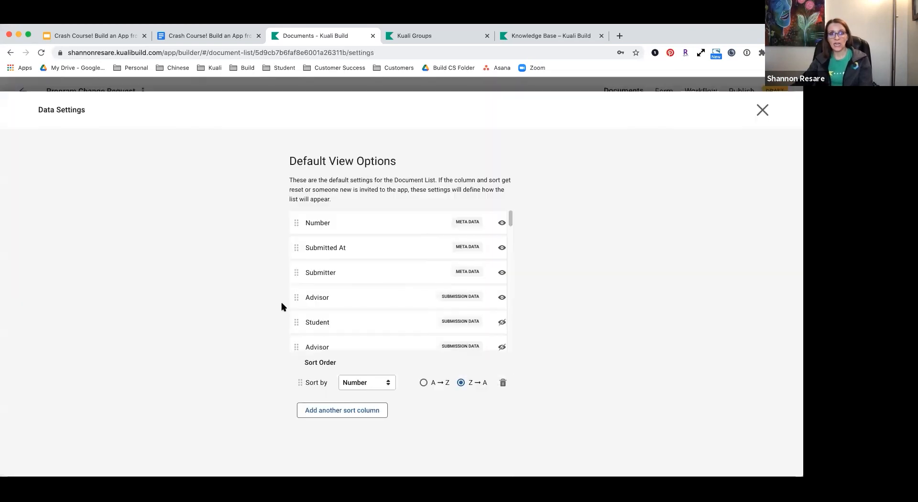
{"action": "left_click", "coordinate": [761, 110]}
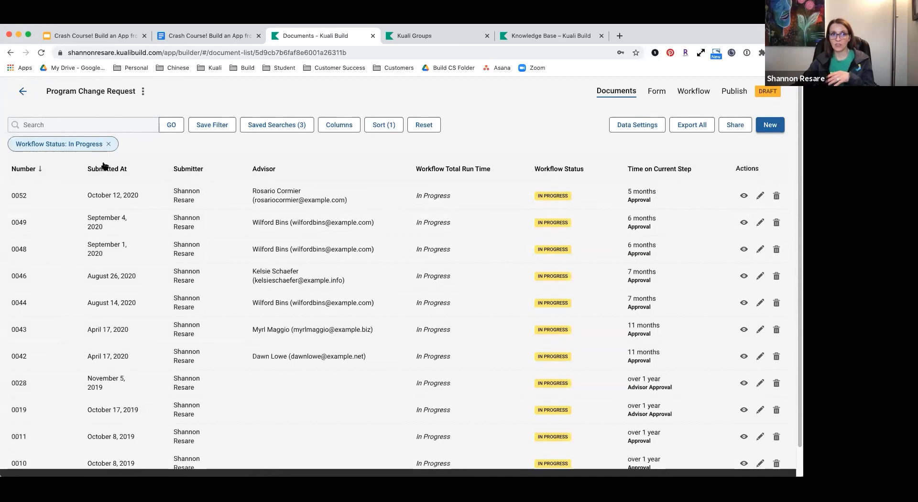
- View the sharing link for the filtered document list
{"action": "left_click", "coordinate": [743, 131]}
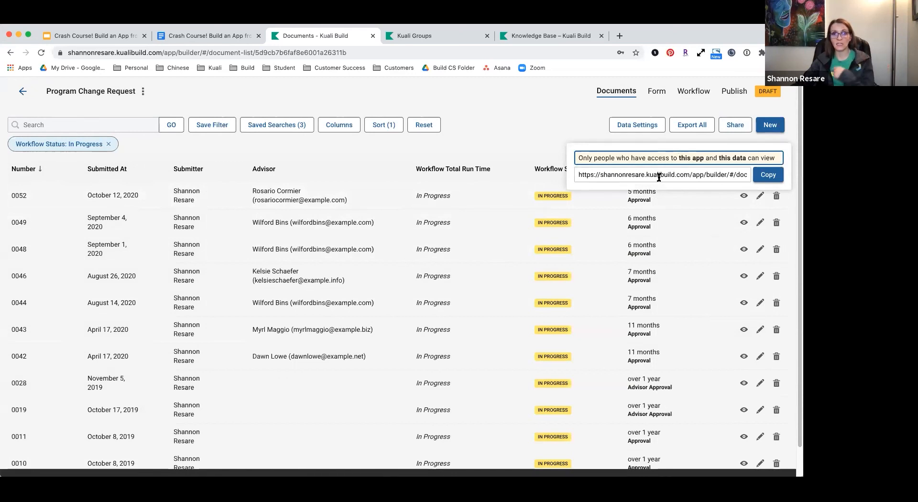
{"action": "left_click", "coordinate": [588, 132]}
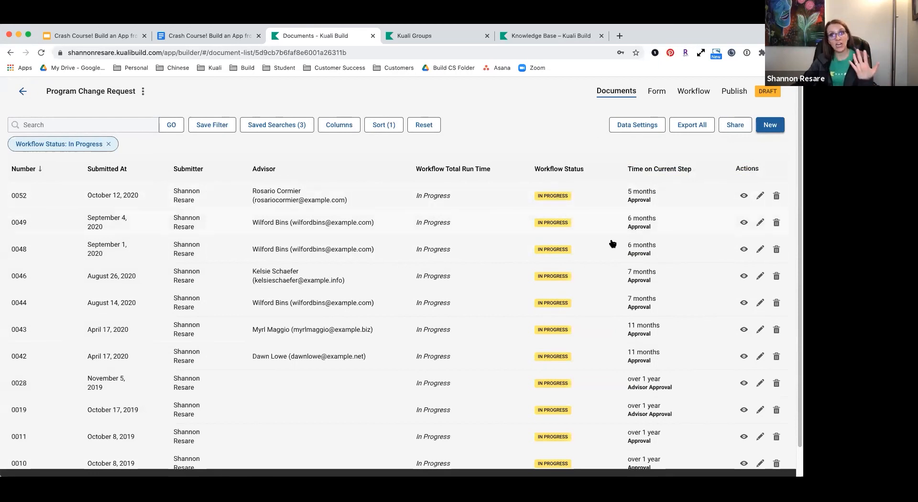
{"action": "left_click", "coordinate": [731, 127]}
{"action": "left_click", "coordinate": [567, 130]}
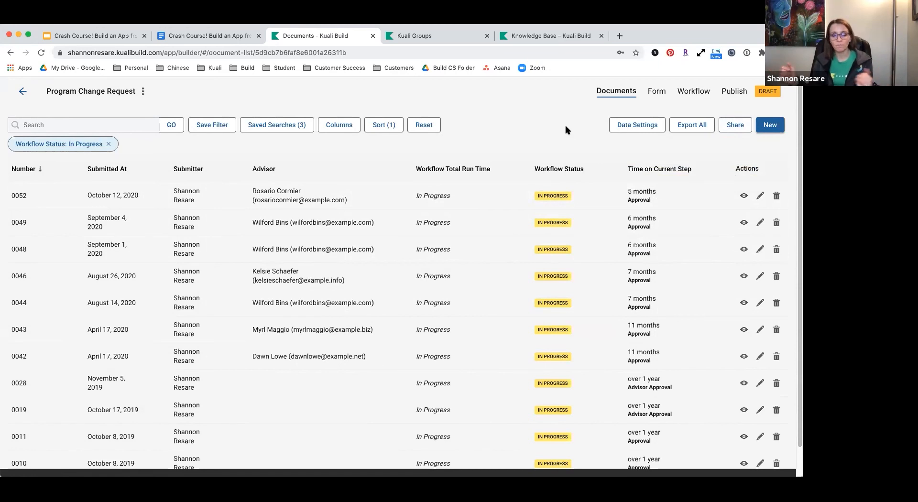
- Reset the document list and apply the saved search IN PROGRESS WORKFLOW STATIS
{"action": "left_click", "coordinate": [429, 126]}
{"action": "scroll", "coordinate": [471, 137], "scroll_direction": "down", "scroll_amount": 3}
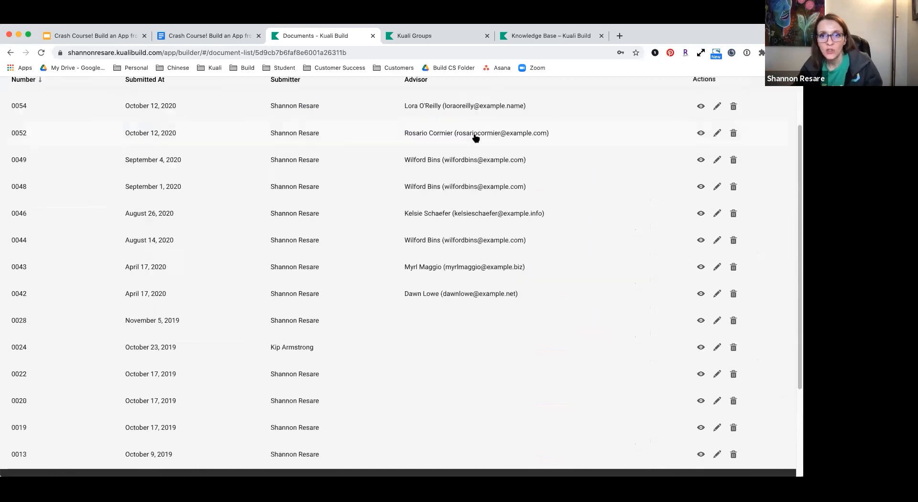
{"action": "scroll", "coordinate": [467, 133], "scroll_direction": "up", "scroll_amount": 3}
{"action": "left_click", "coordinate": [259, 125]}
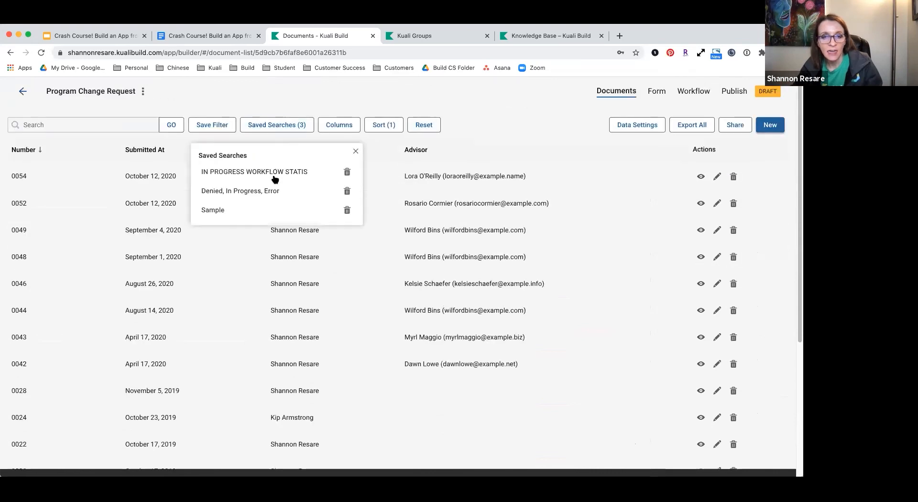
{"action": "left_click", "coordinate": [275, 173]}
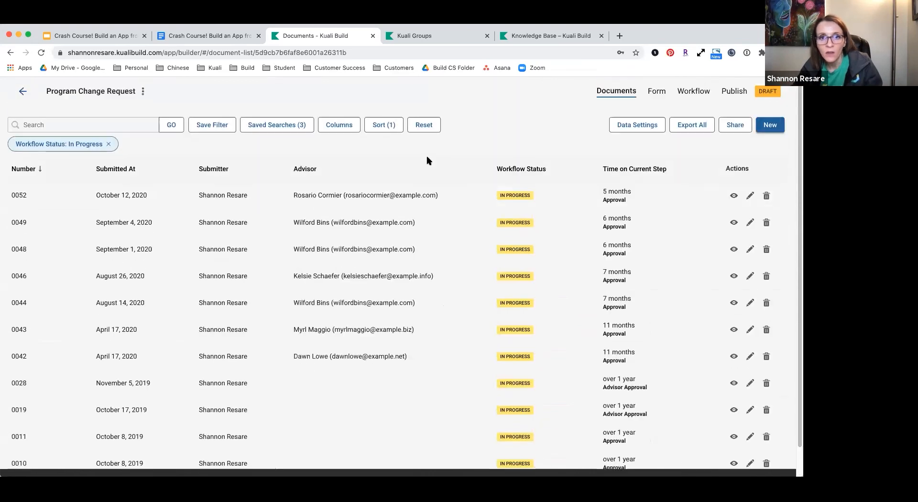
- Add Error to the Workflow Status filter alongside In Progress
{"action": "left_click", "coordinate": [510, 168]}
{"action": "left_click", "coordinate": [477, 286]}
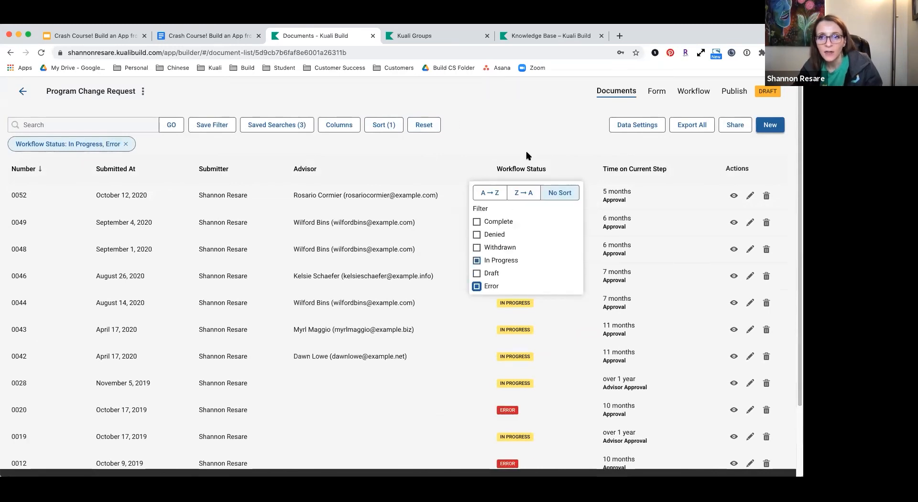
{"action": "left_click", "coordinate": [540, 128]}
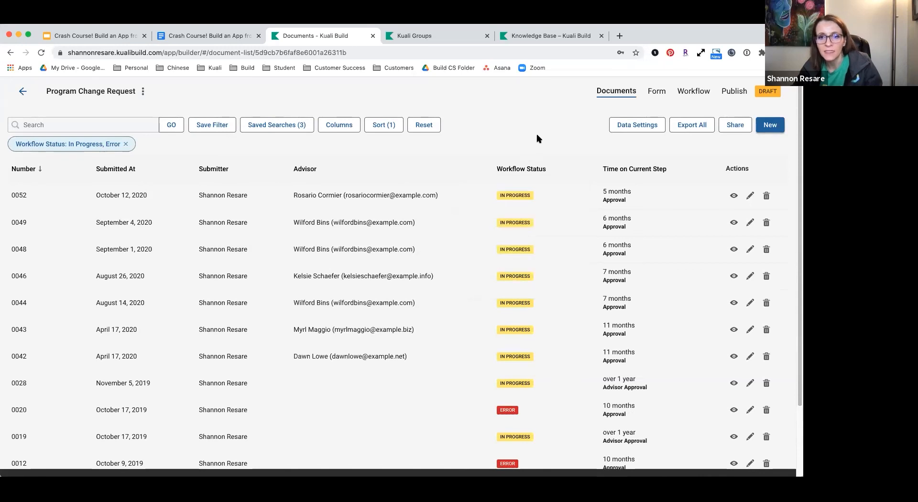
{"action": "scroll", "coordinate": [537, 141], "scroll_direction": "down", "scroll_amount": 2}
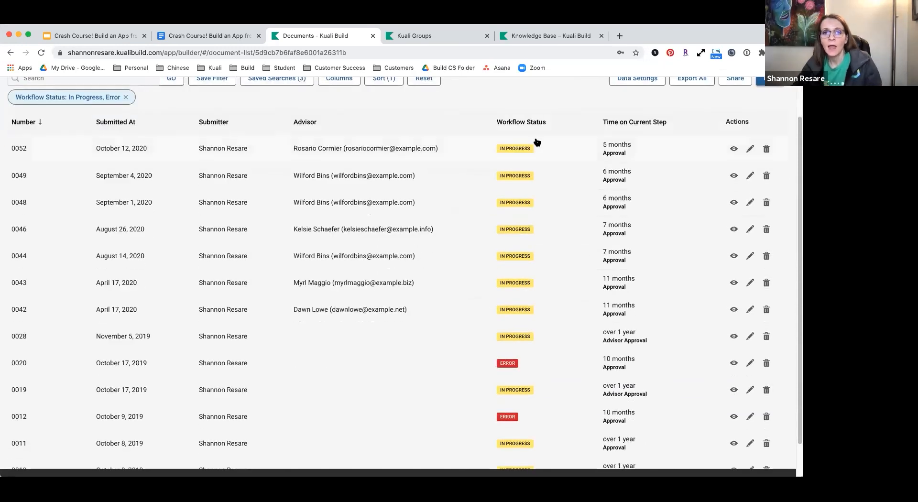
{"action": "scroll", "coordinate": [537, 142], "scroll_direction": "up", "scroll_amount": 2}
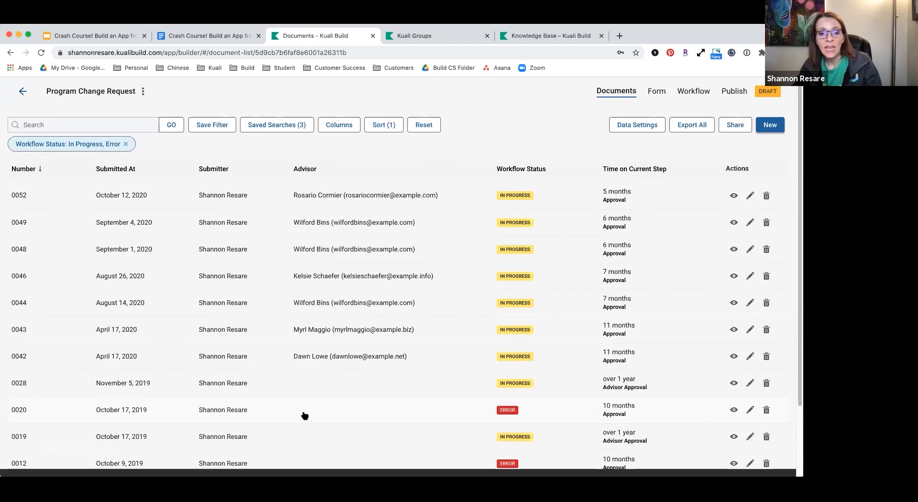
- Open the October 17, 2019 request with Error status and examine its workflow status history, including the advisor's decision and comment
{"action": "left_click", "coordinate": [304, 416]}
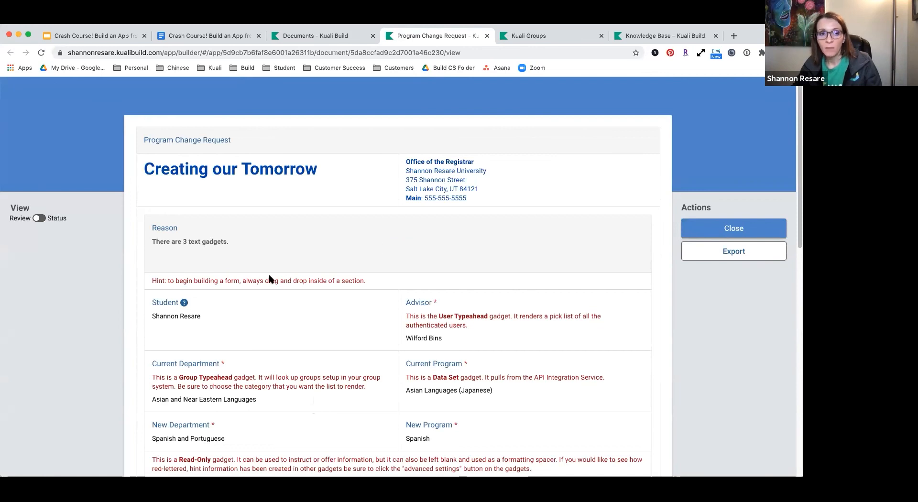
{"action": "left_click", "coordinate": [42, 219]}
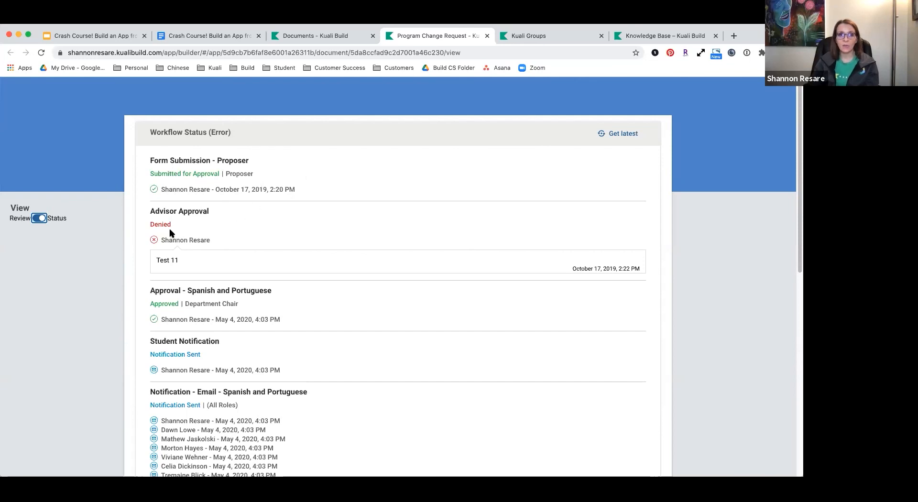
{"action": "left_click_drag", "start_coordinate": [152, 211], "coordinate": [205, 214]}
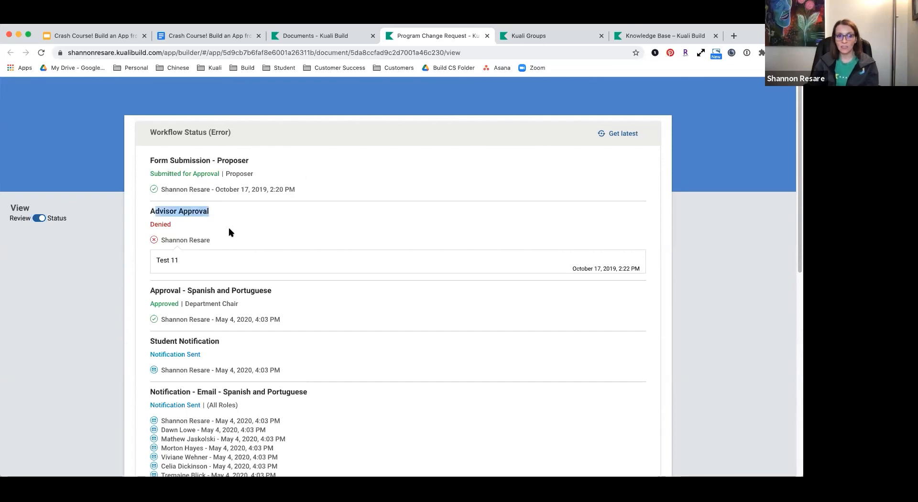
{"action": "scroll", "coordinate": [201, 219], "scroll_direction": "down", "scroll_amount": 1}
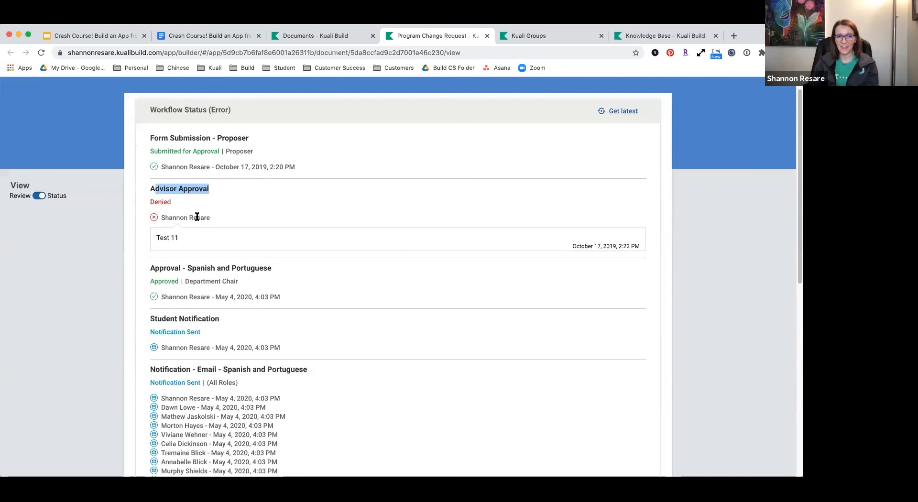
{"action": "left_click", "coordinate": [241, 229]}
{"action": "left_click_drag", "start_coordinate": [156, 235], "coordinate": [189, 242]}
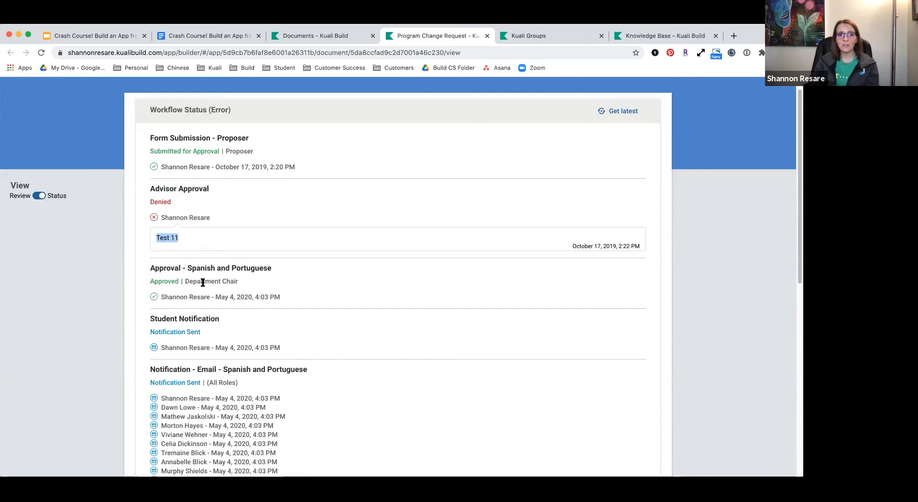
{"action": "scroll", "coordinate": [233, 284], "scroll_direction": "down", "scroll_amount": 2}
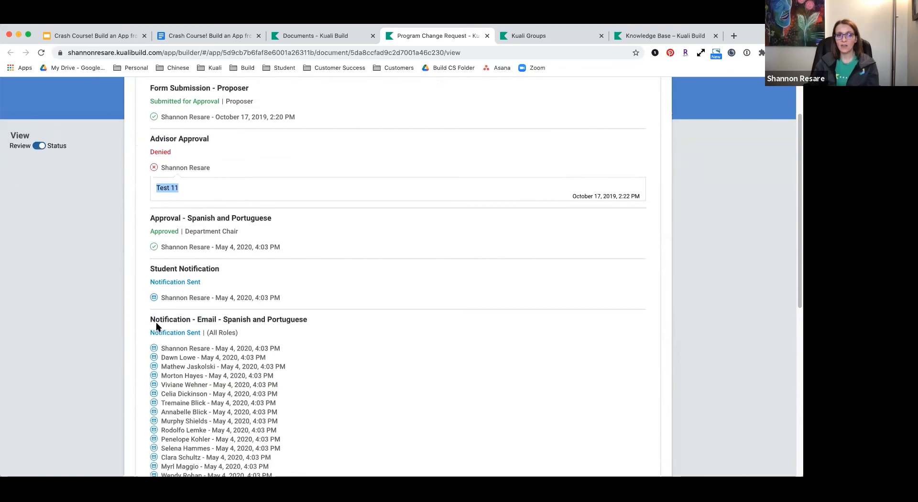
{"action": "scroll", "coordinate": [211, 384], "scroll_direction": "up", "scroll_amount": 3}
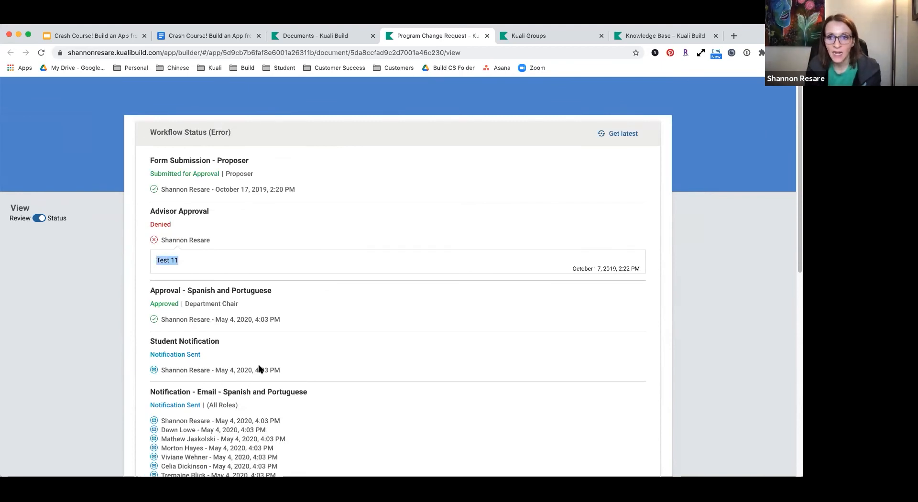
- Leave the document list and open the October 12, 2020 Program Change Request at the Approval step from the Action List
{"action": "left_click", "coordinate": [315, 36]}
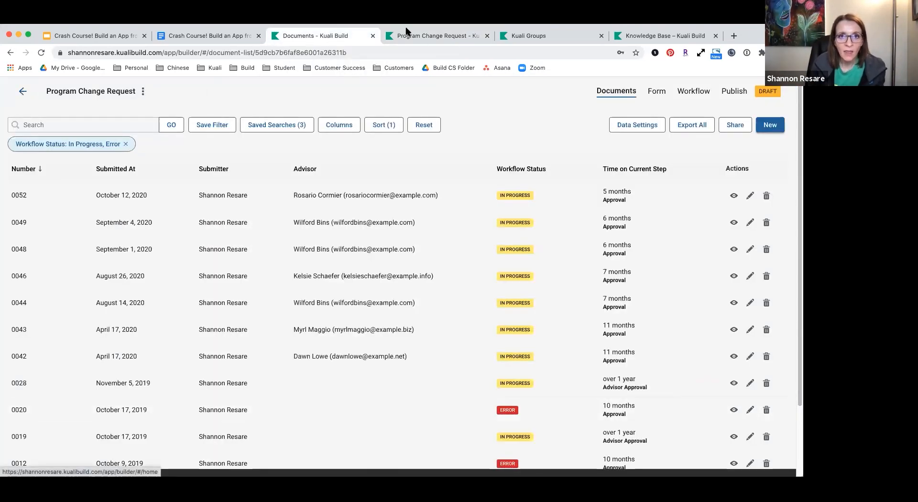
{"action": "left_click", "coordinate": [29, 93]}
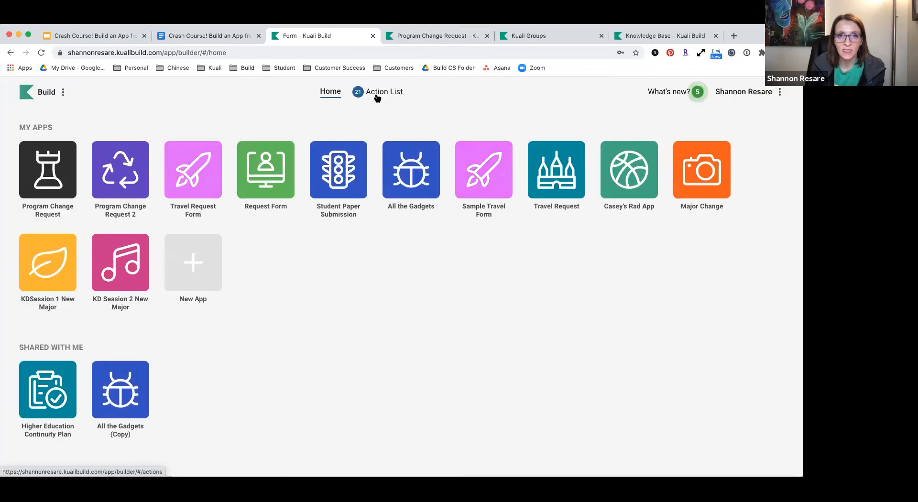
{"action": "left_click", "coordinate": [377, 96]}
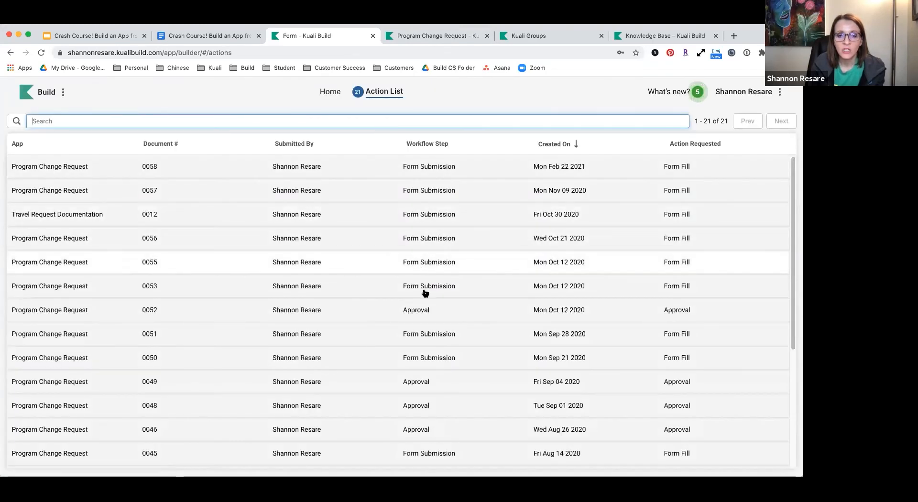
{"action": "left_click", "coordinate": [428, 309]}
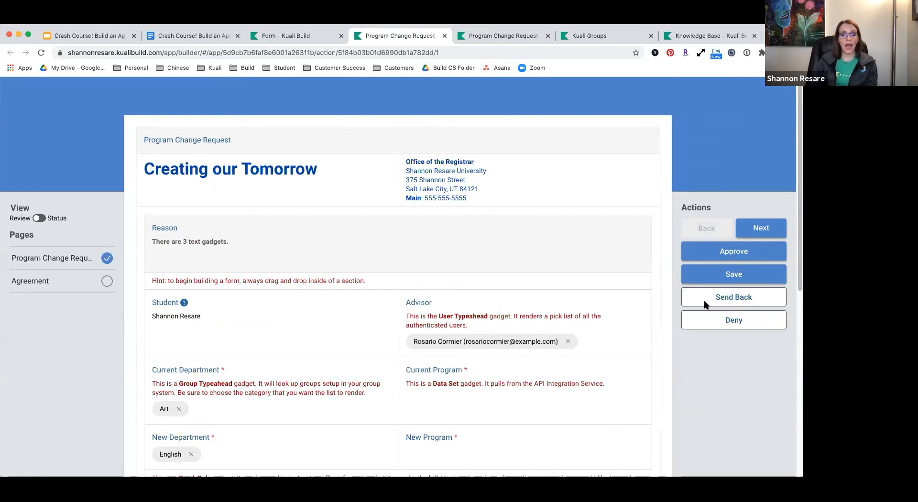
- Examine the request's Send Back options, including the return step and comment field, and dismiss them without sending
{"action": "left_click", "coordinate": [742, 303]}
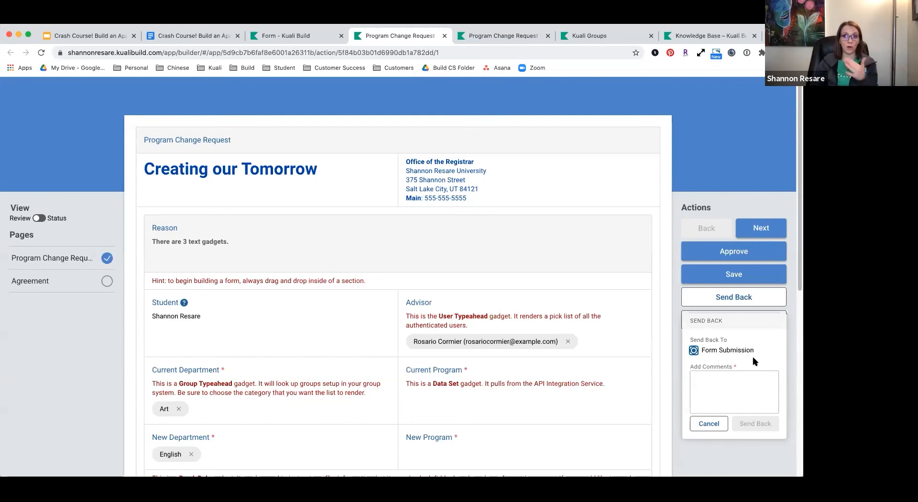
{"action": "left_click", "coordinate": [743, 388]}
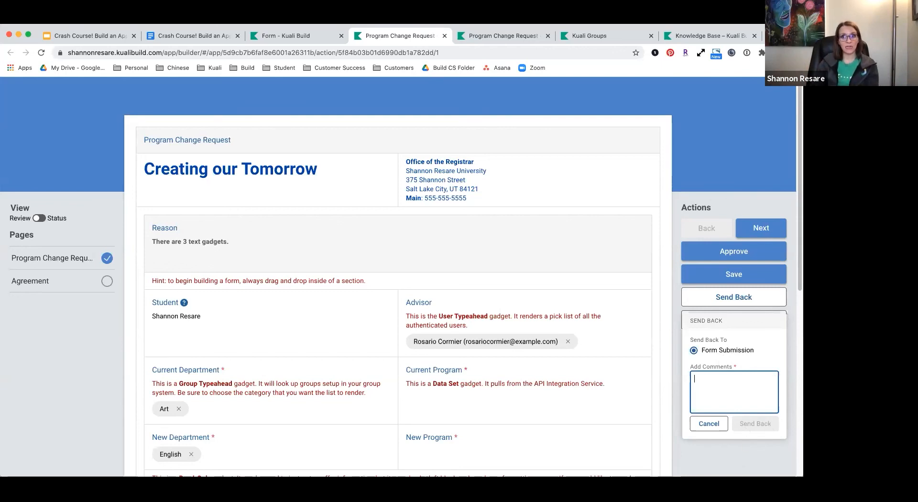
{"action": "left_click", "coordinate": [741, 468]}
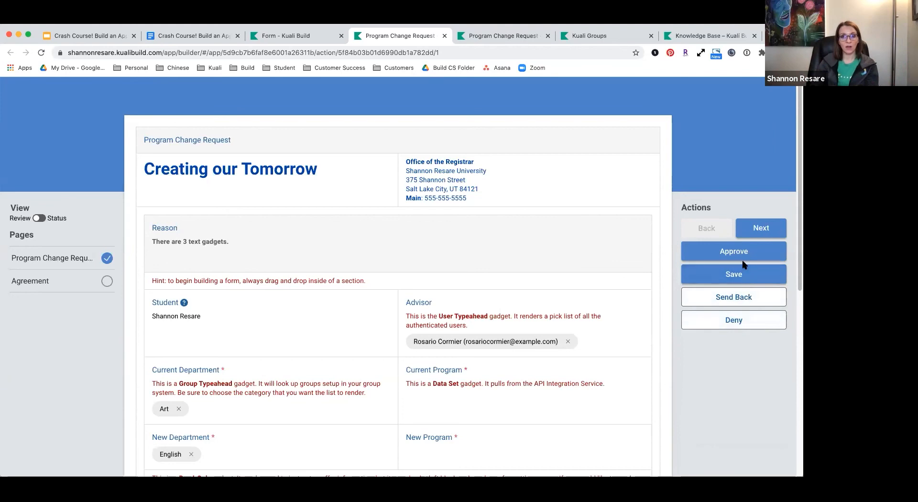